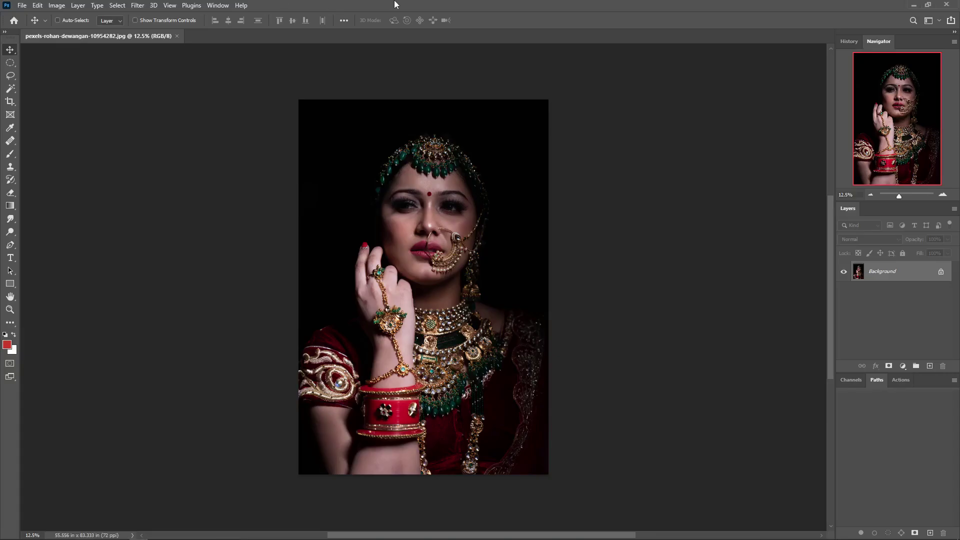
- Zoom in slightly on the bridal portrait and open the Filter menu
scroll(463, 262, up, 2)
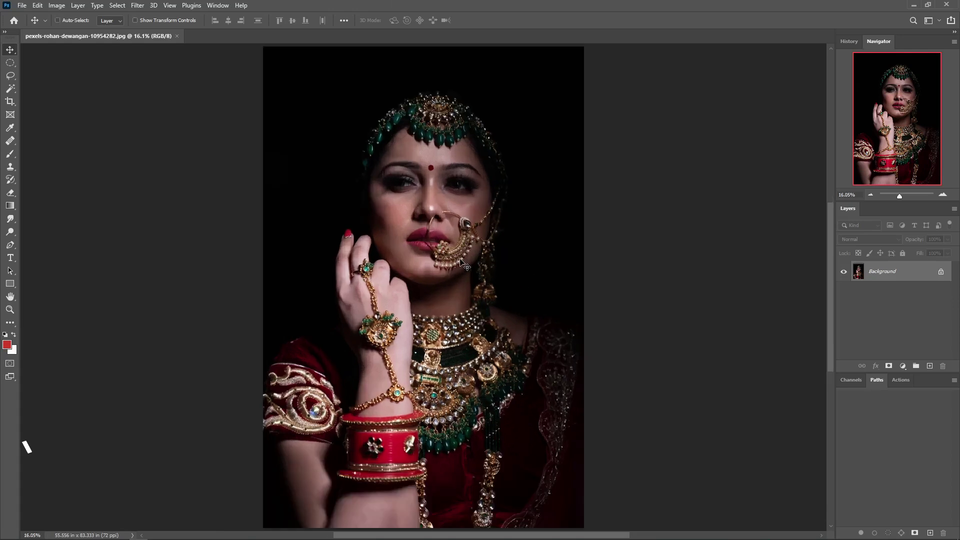
click(134, 6)
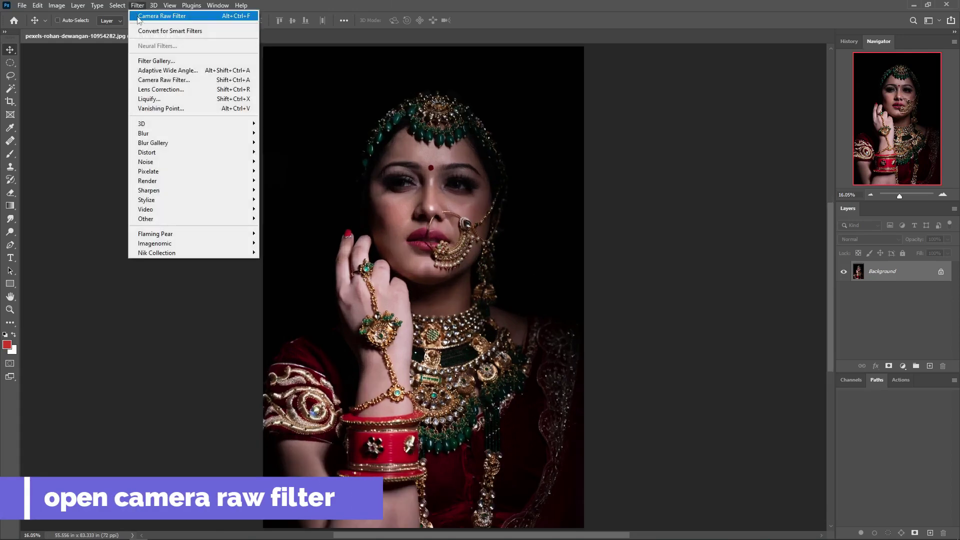
- Launch Camera Raw and set exposure +0.85, contrast +3 and shadows +29
click(165, 80)
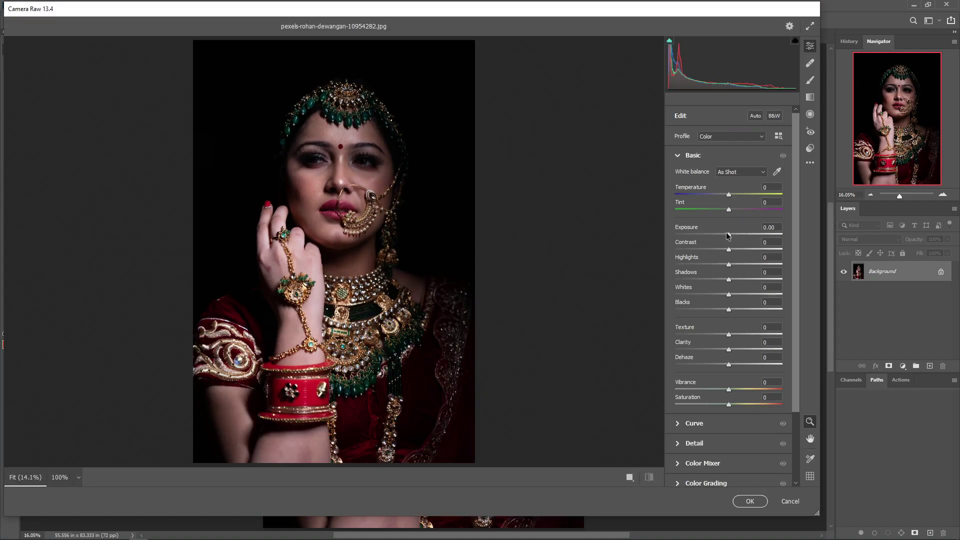
drag(729, 235, 740, 236)
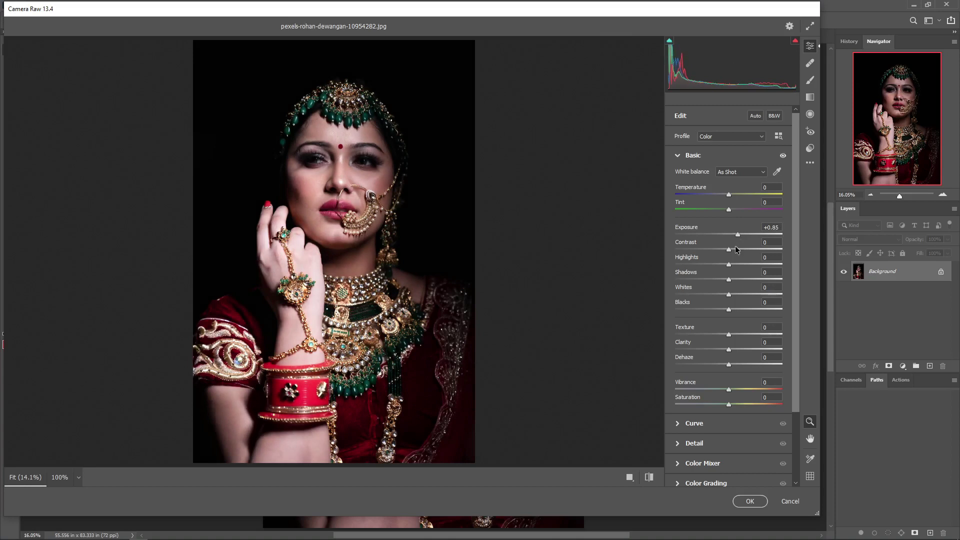
drag(728, 250, 730, 250)
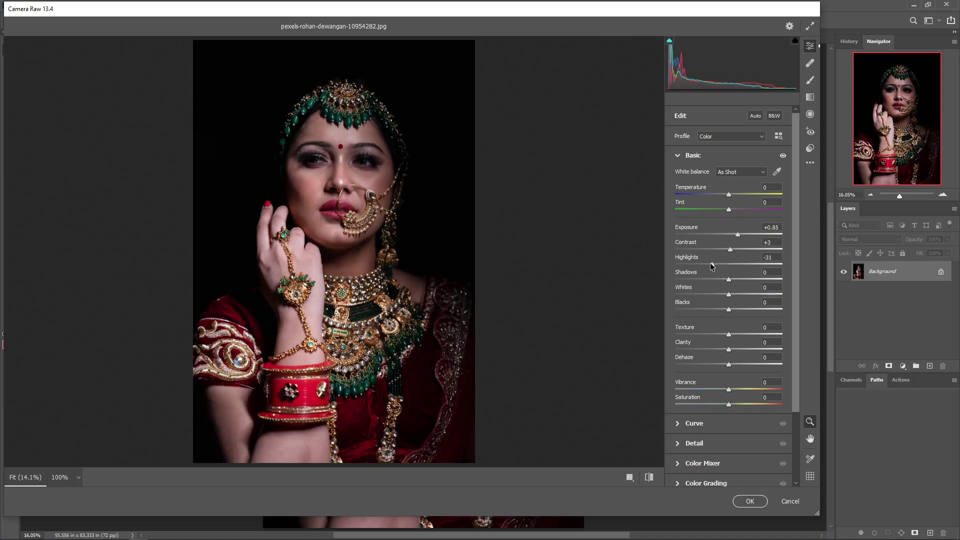
drag(730, 279, 740, 279)
- Lower highlights to -31 while watching the Alt clipping preview
drag(712, 264, 675, 266)
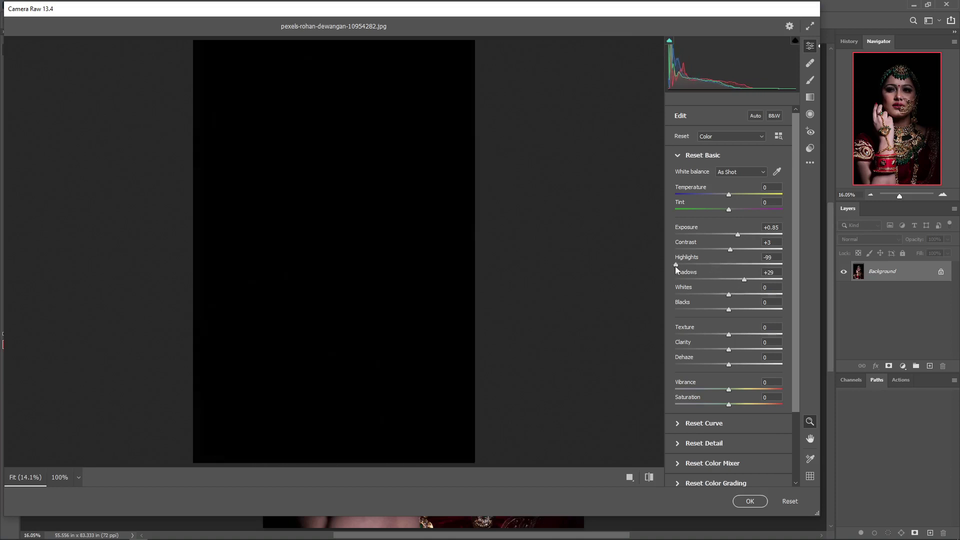
drag(675, 264, 712, 265)
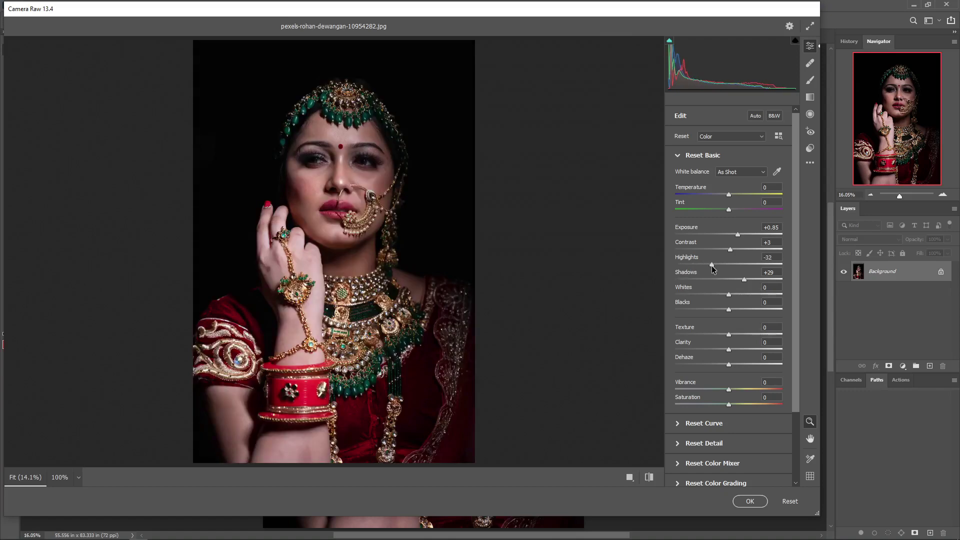
key(alt)
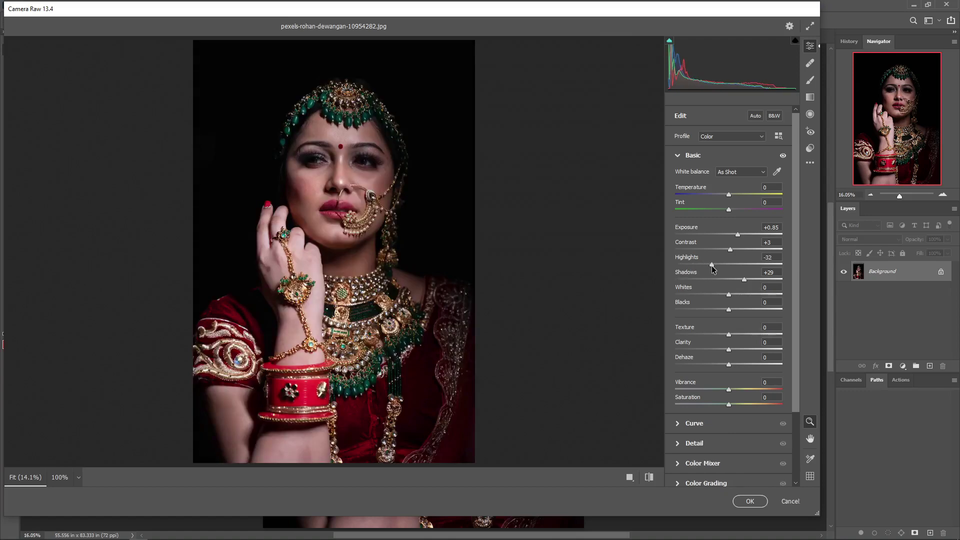
key(alt)
drag(709, 265, 720, 265)
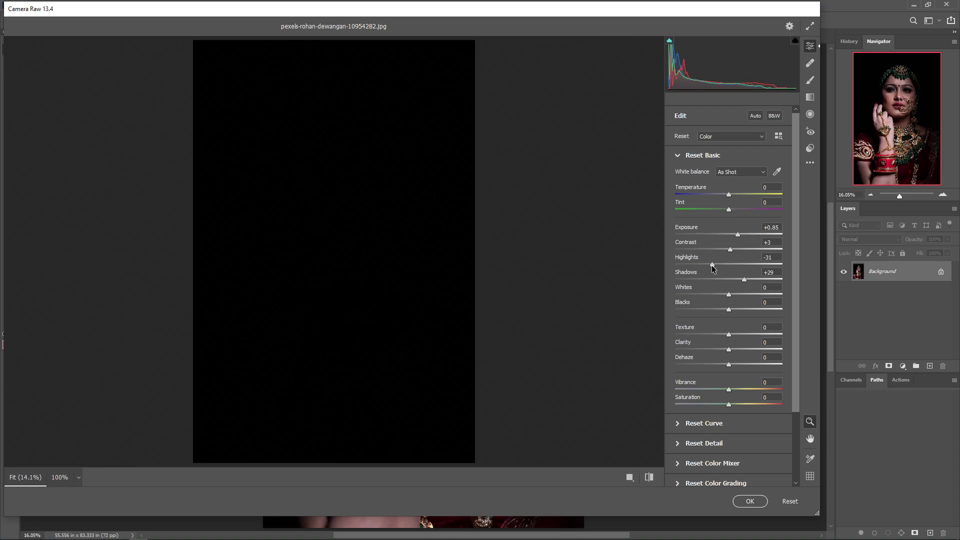
drag(712, 265, 712, 265)
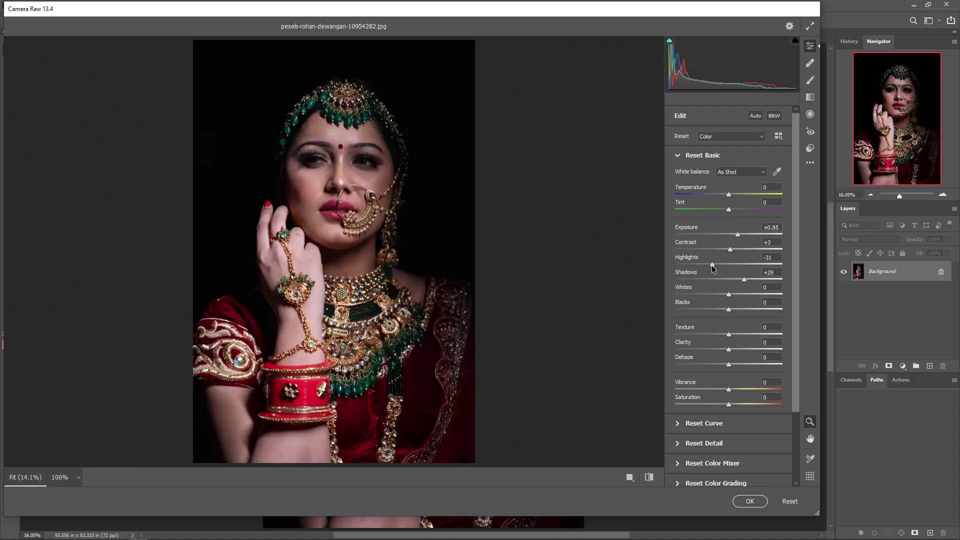
- Ease shadows to +14 with texture +7 and clarity +5, then apply Camera Raw
alt+click(744, 280)
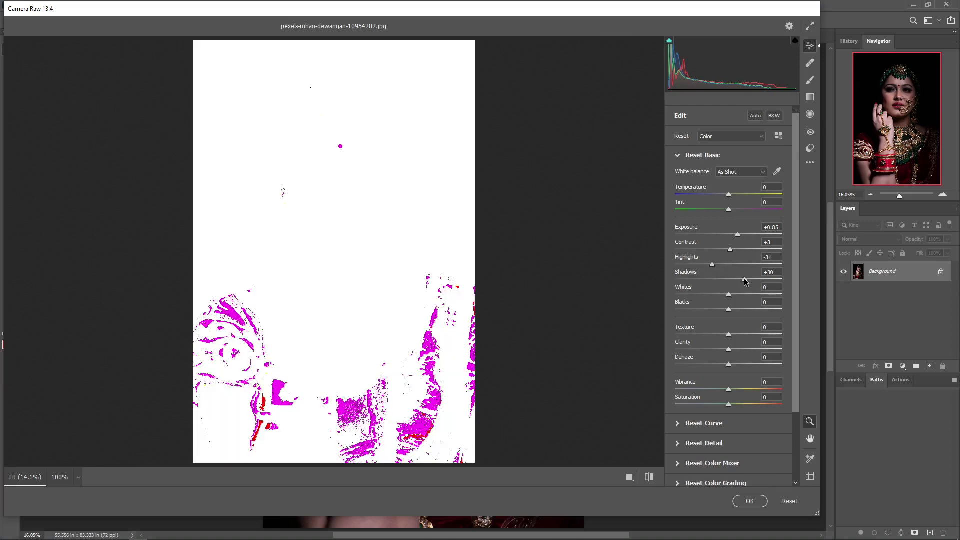
drag(744, 281, 739, 281)
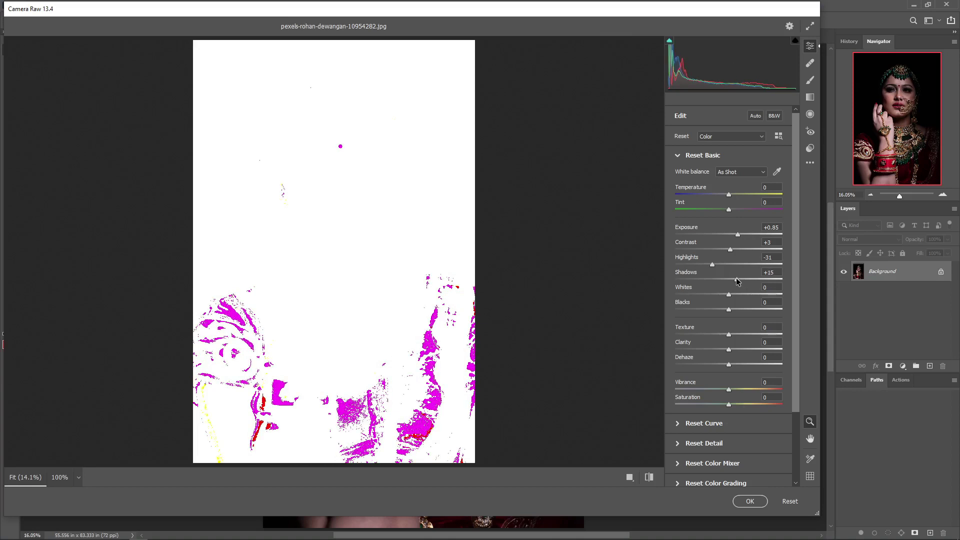
drag(736, 281, 736, 281)
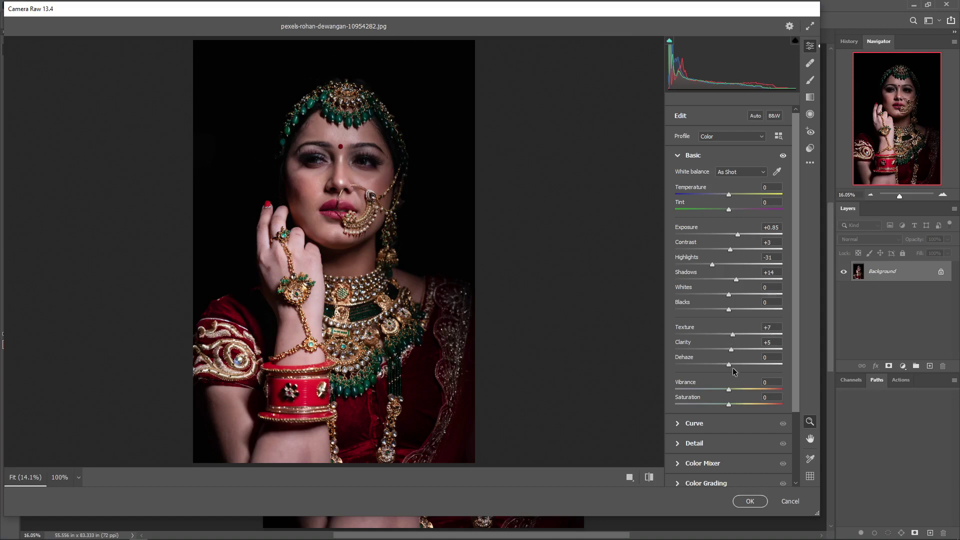
click(750, 501)
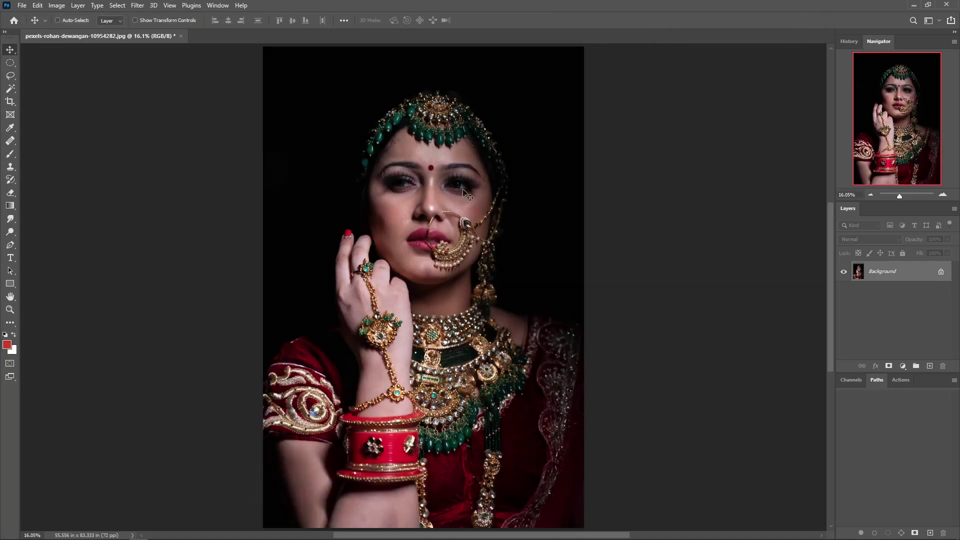
- Duplicate Background as Layer 1, add an empty Layer 2, and zoom in on the face
drag(464, 168, 498, 213)
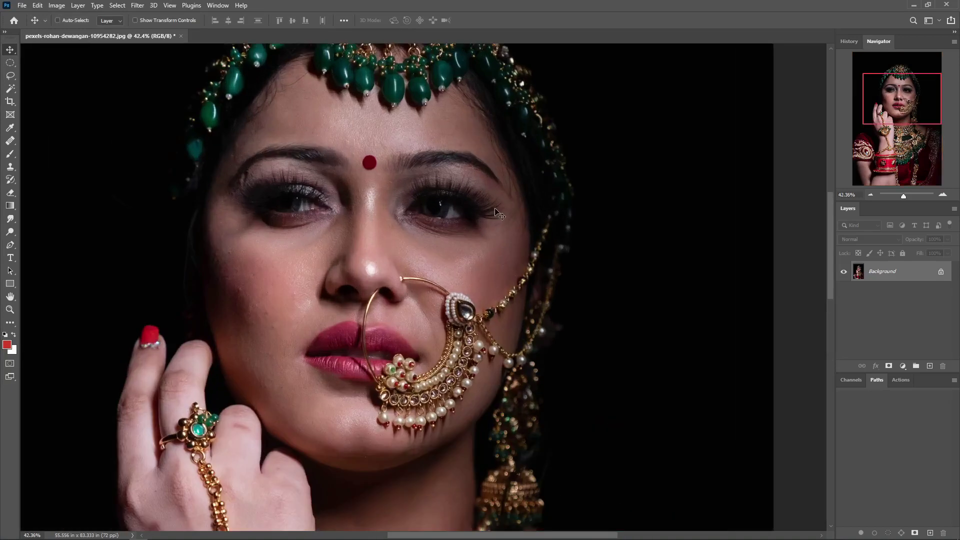
key(ctrl+0)
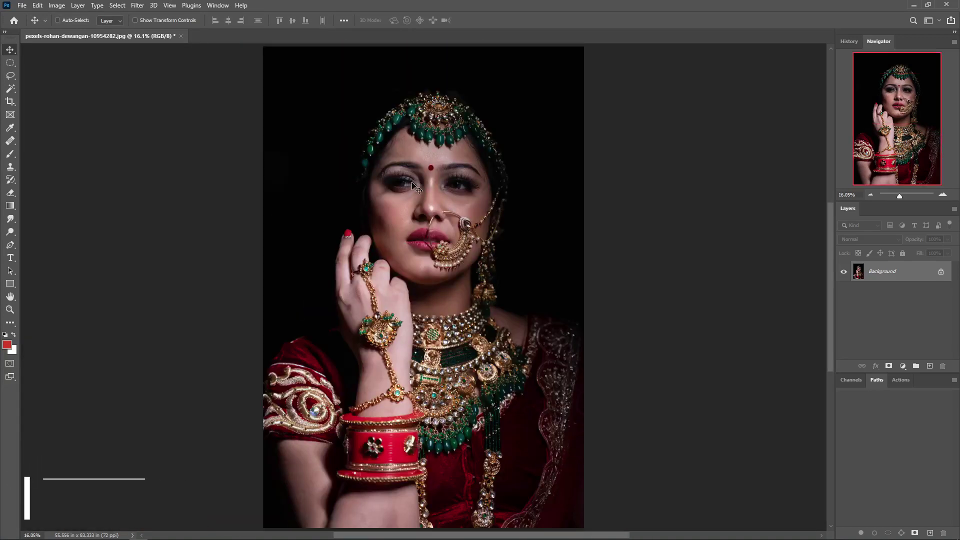
key(ctrl+j)
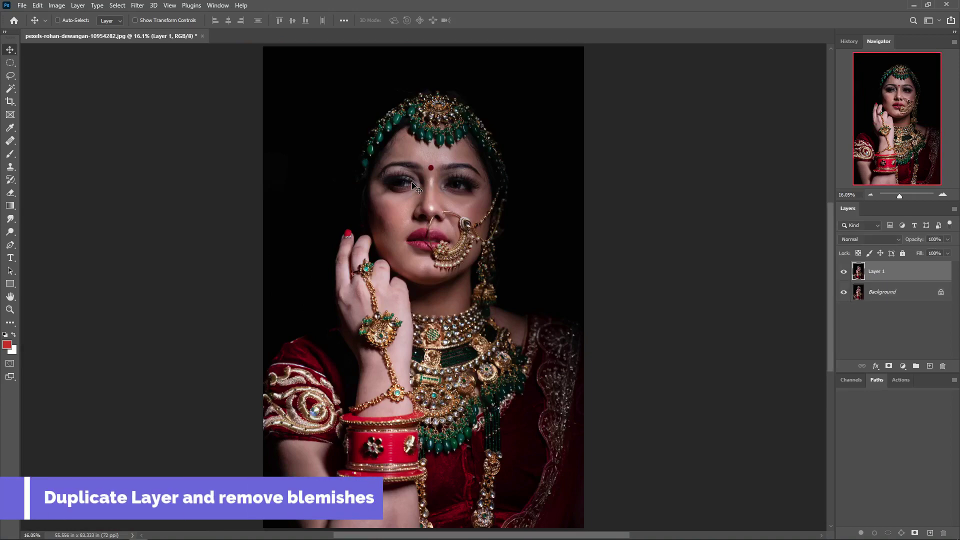
drag(392, 182, 414, 325)
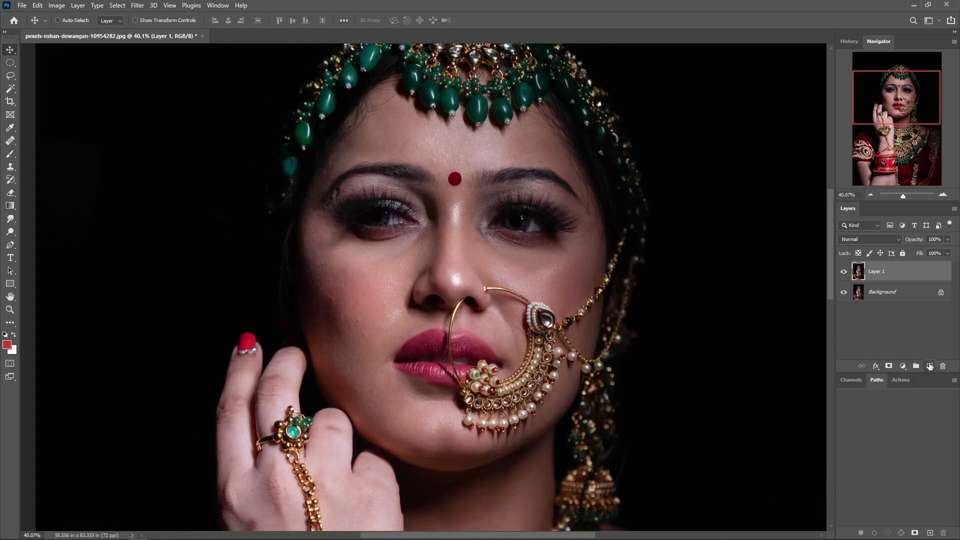
click(930, 366)
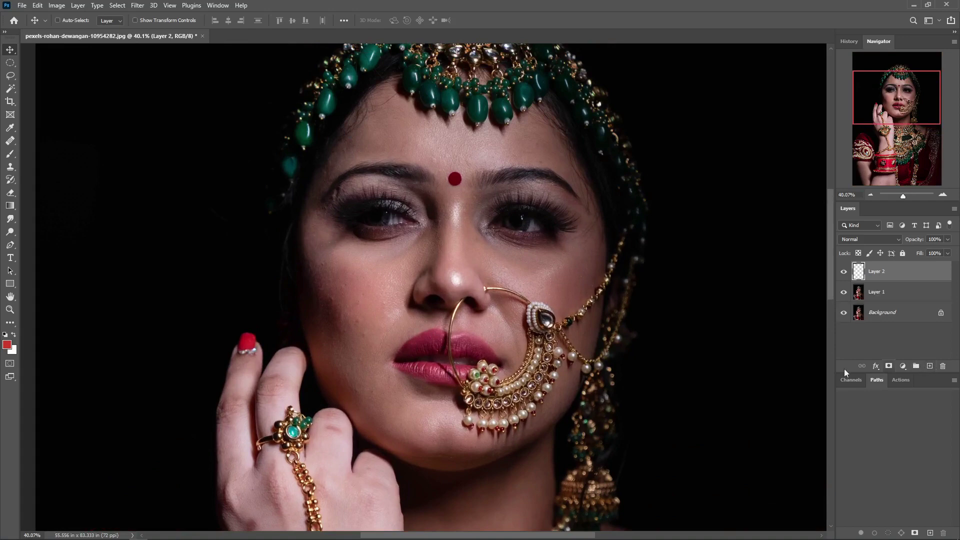
ctrl+click(415, 327)
ctrl+click(331, 309)
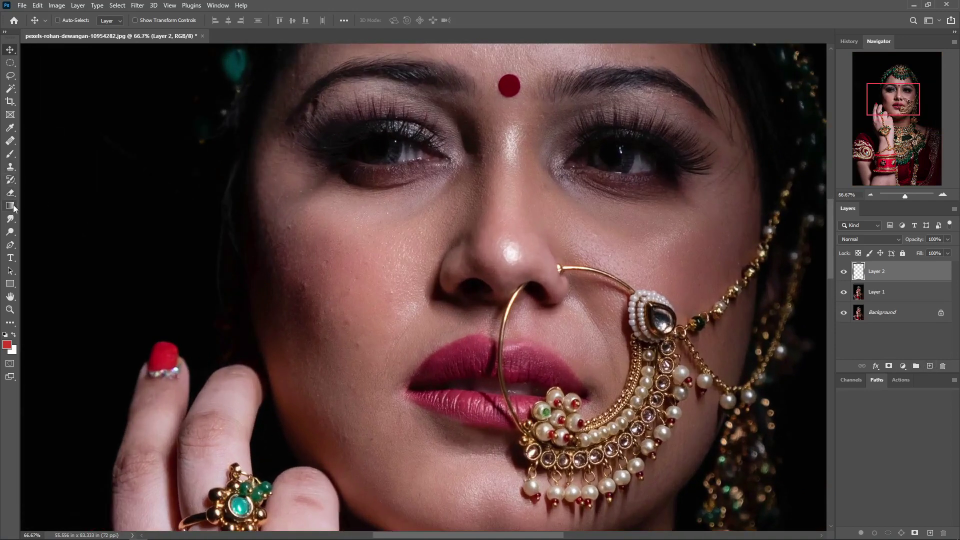
- Switch to the Healing Brush Tool and zoom closer on the face
click(10, 141)
right_click(10, 141)
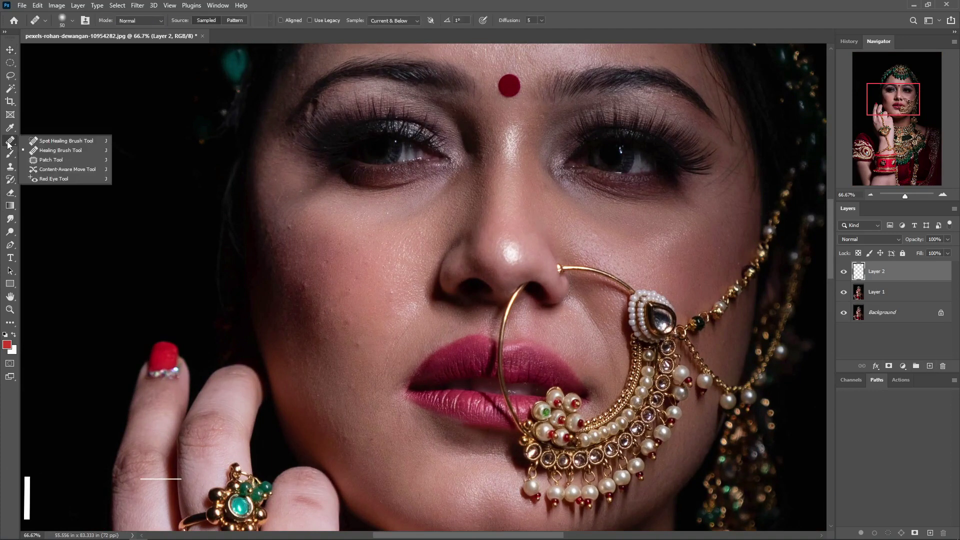
click(55, 146)
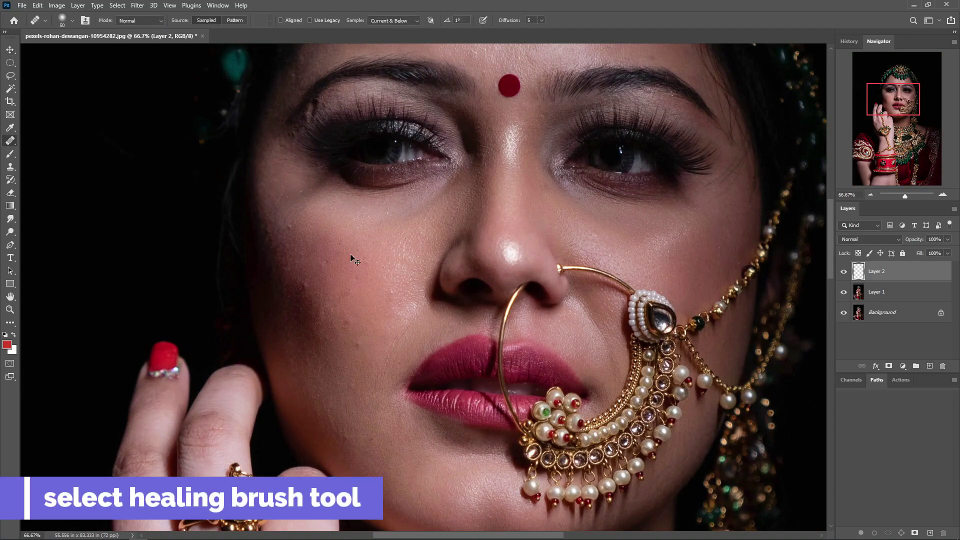
scroll(355, 260, up, 1)
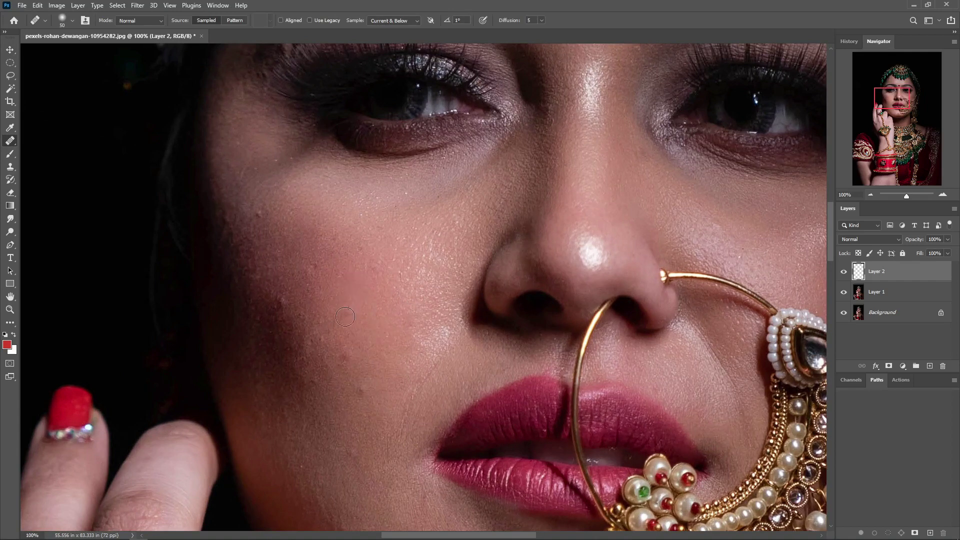
- Heal the blemishes across both cheeks with spot clicks and short strokes on Layer 2
click(347, 356)
click(270, 242)
click(356, 231)
click(358, 303)
drag(233, 237, 256, 283)
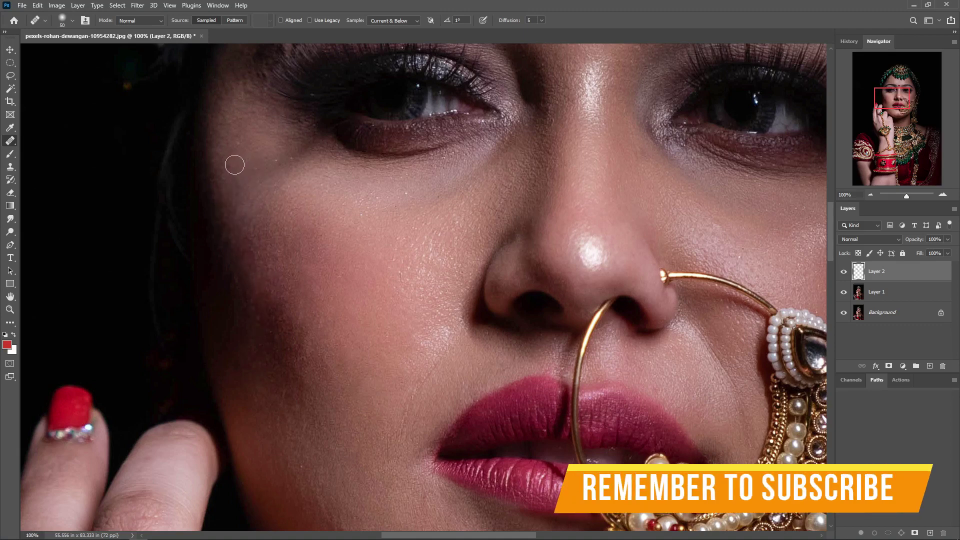
drag(238, 155, 272, 158)
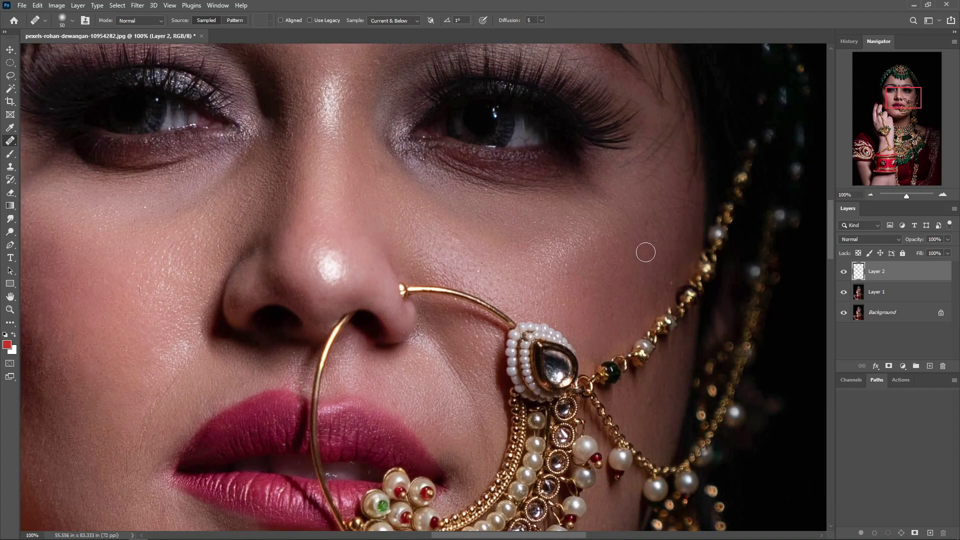
drag(401, 436, 480, 258)
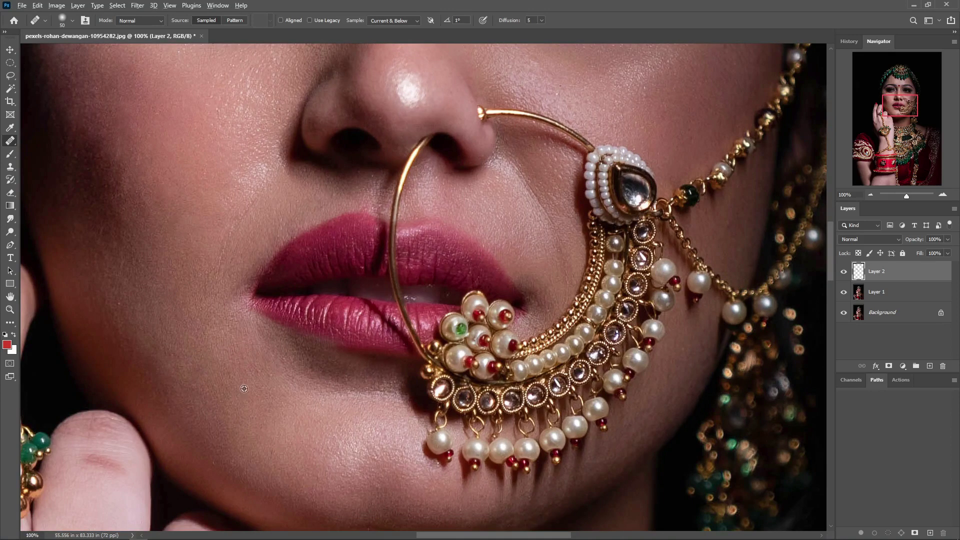
click(209, 484)
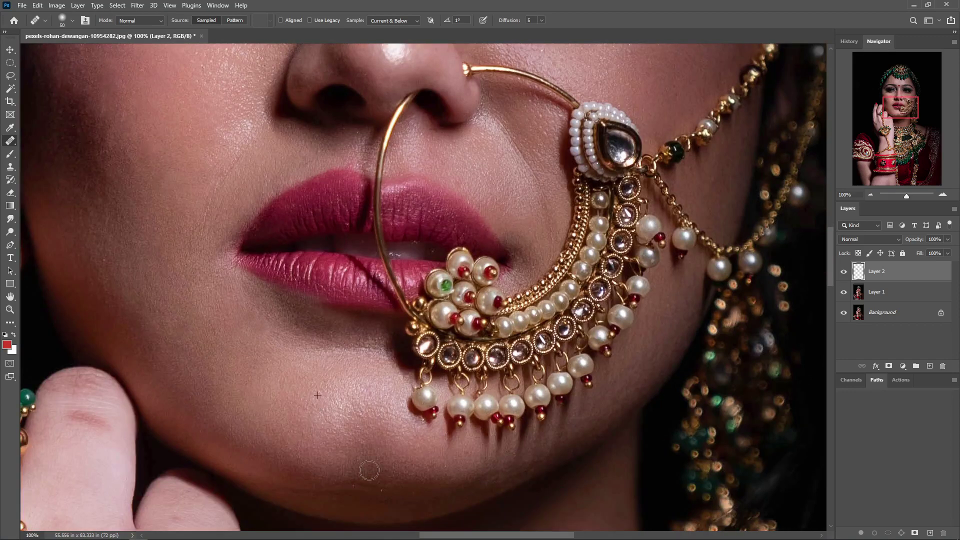
- Sample clean skin and heal spots on the forehead, beside the nose and left cheek
mouse_move(301, 60)
mouse_down()
mouse_move(349, 223)
mouse_move(312, 407)
mouse_up()
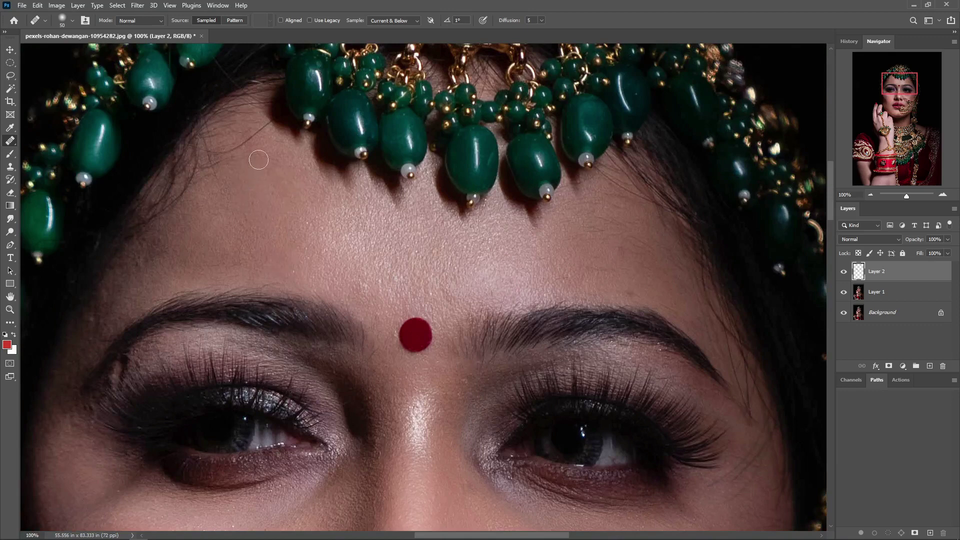
alt+click(630, 285)
click(594, 254)
alt+click(571, 225)
scroll(400, 280, down, 1)
scroll(454, 306, down, 5)
drag(472, 331, 481, 354)
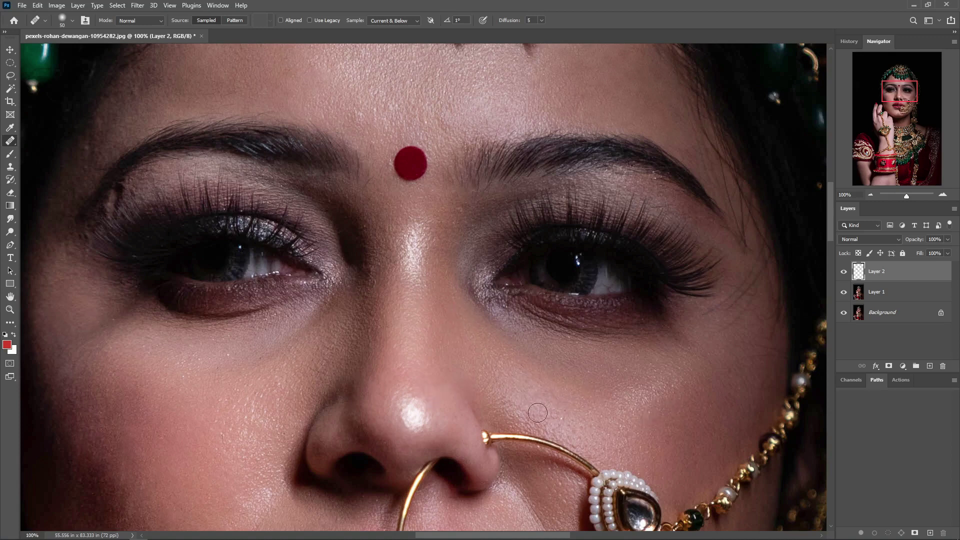
drag(293, 444, 322, 277)
mouse_move(201, 274)
mouse_down()
mouse_move(191, 266)
mouse_move(227, 224)
mouse_up()
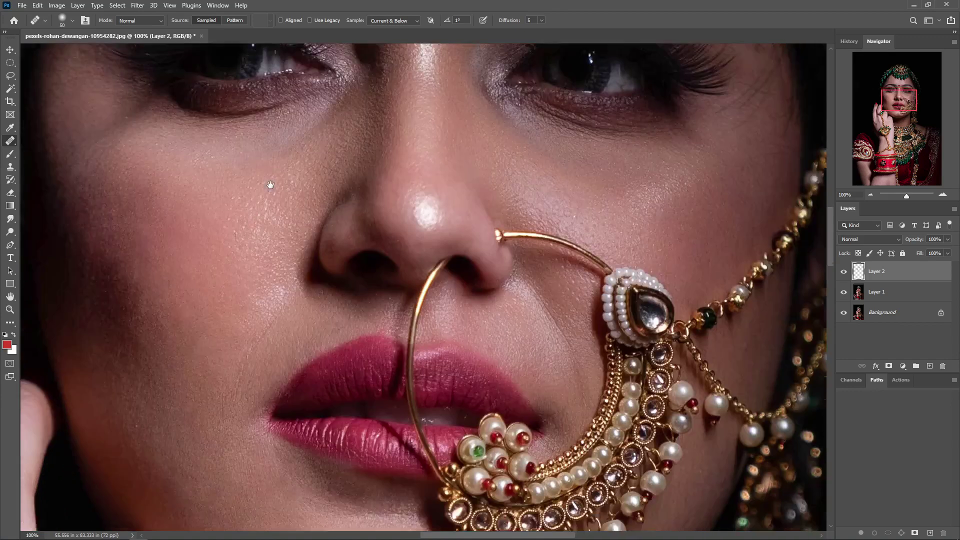
- Heal the reddish finger crease and the mole on the hand, then fit the image
scroll(268, 187, down, 6)
drag(223, 374, 374, 280)
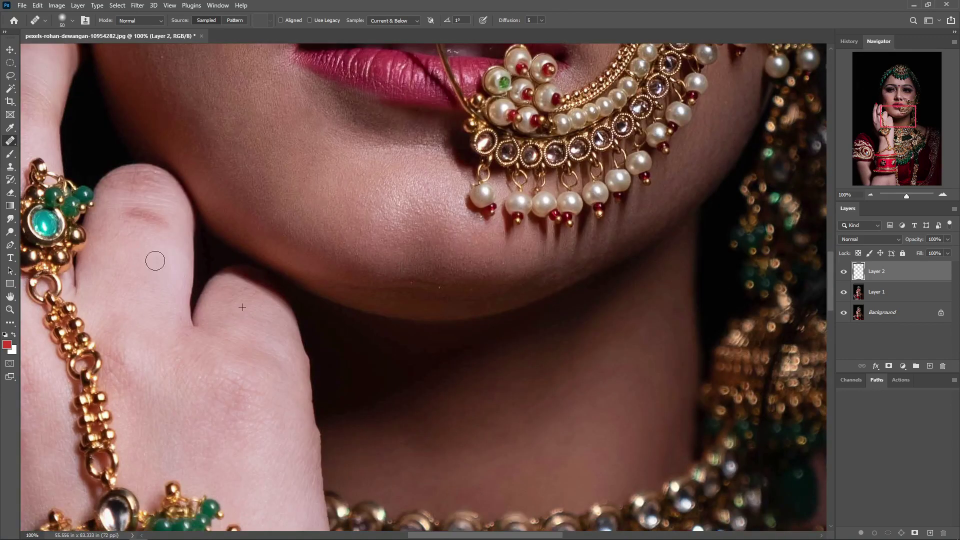
drag(126, 211, 478, 323)
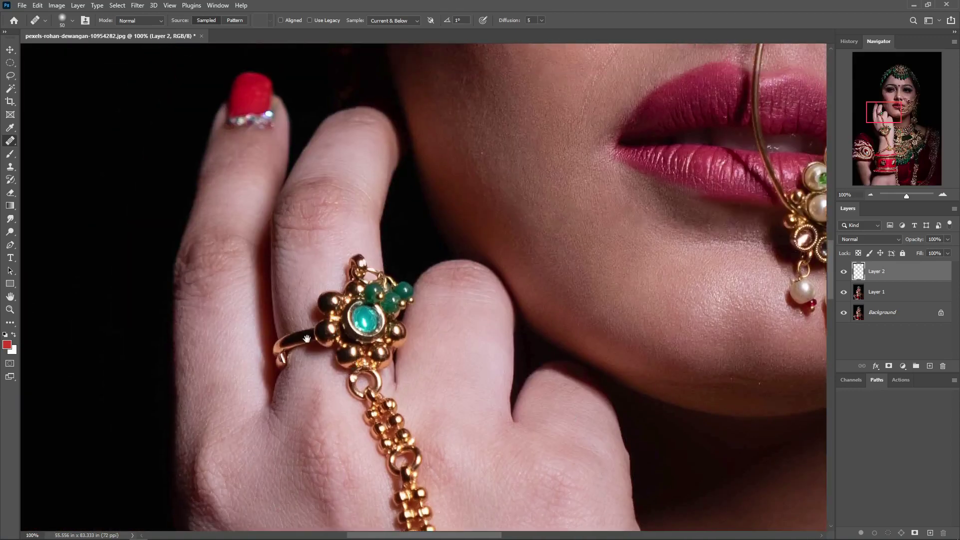
drag(262, 465, 225, 207)
alt+click(233, 250)
drag(234, 276, 227, 313)
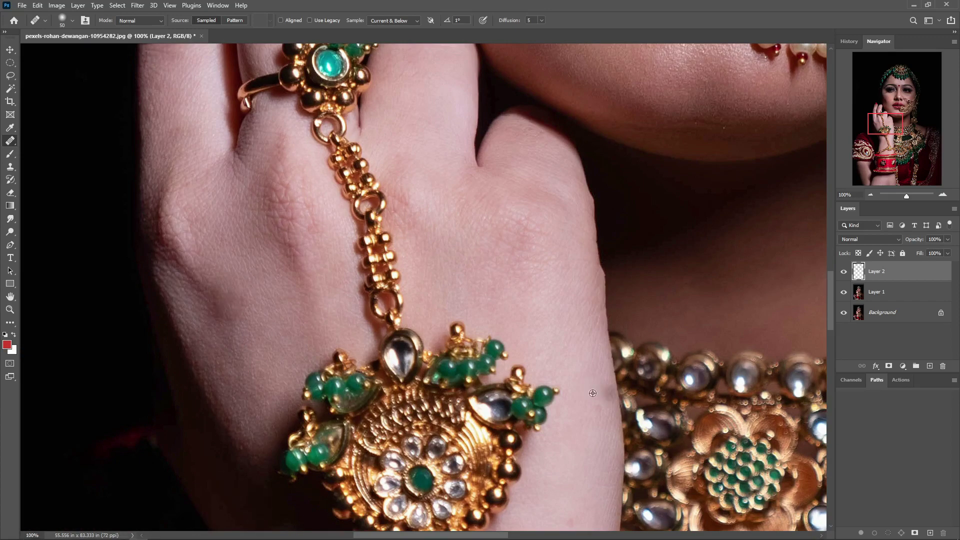
drag(486, 279, 483, 274)
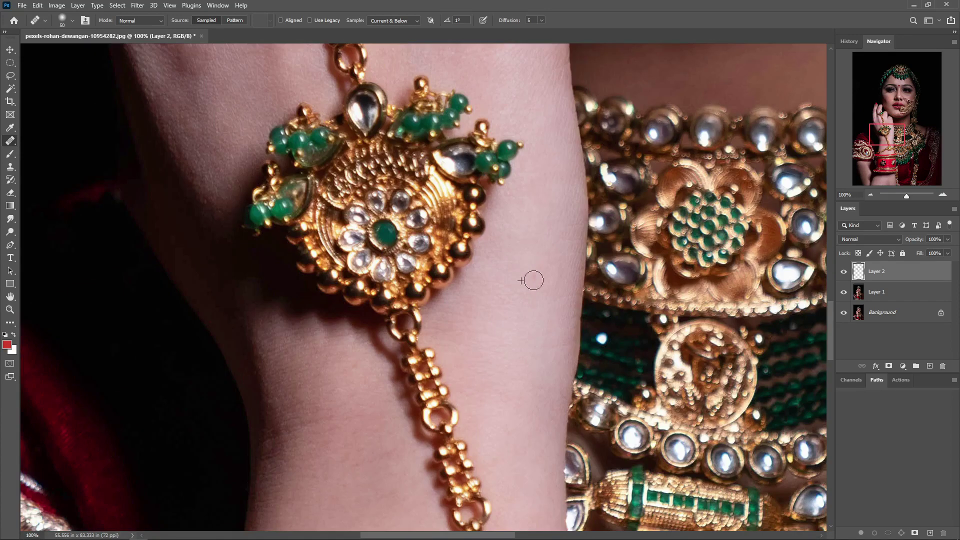
mouse_move(534, 279)
mouse_down()
mouse_move(491, 300)
mouse_move(445, 416)
mouse_up()
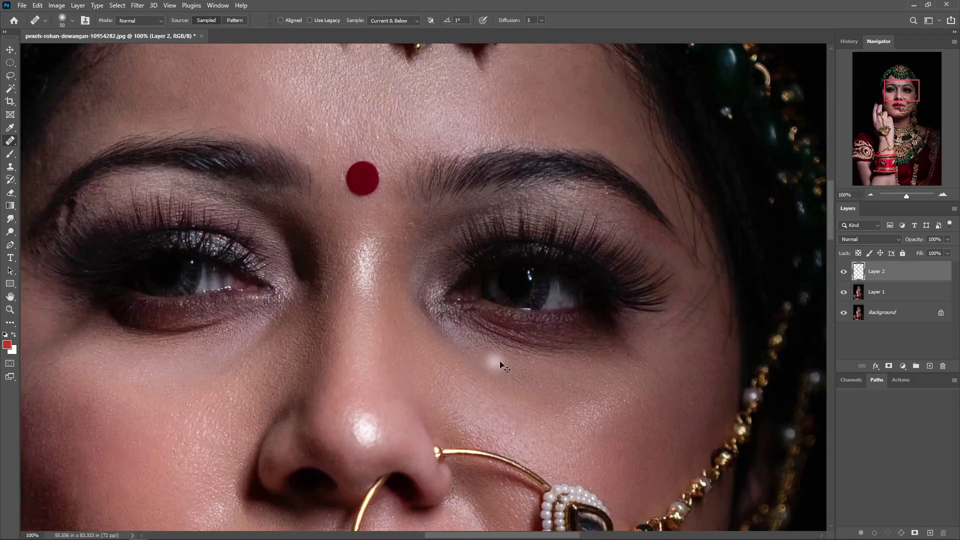
key(ctrl+0)
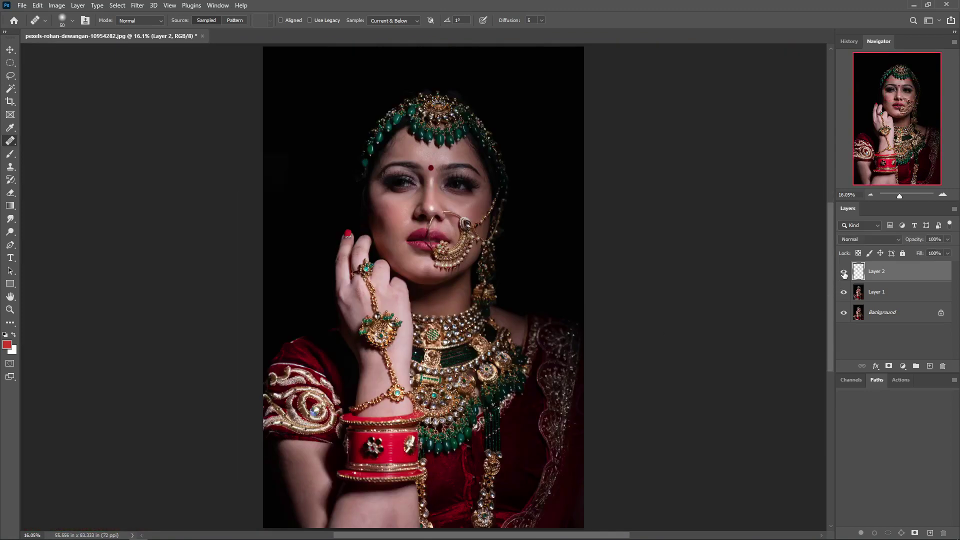
- Zoom and pan to inspect the lower arm, then fit the whole image in view
scroll(304, 477, up, 5)
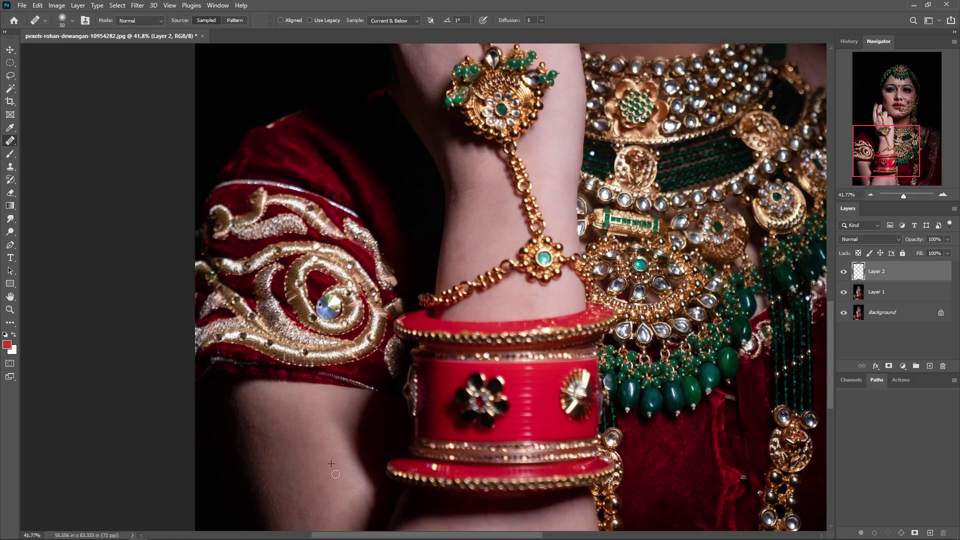
scroll(298, 511, down, 2)
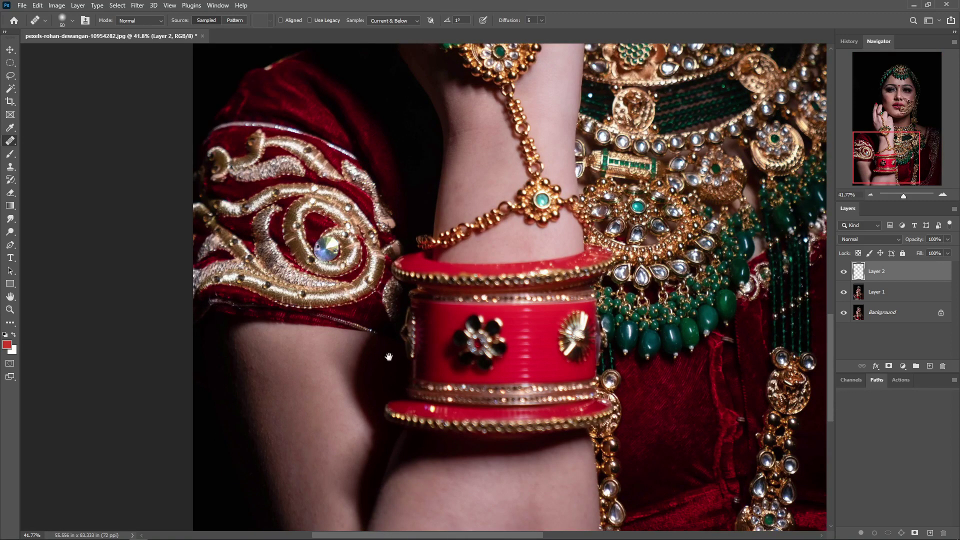
drag(389, 356, 345, 217)
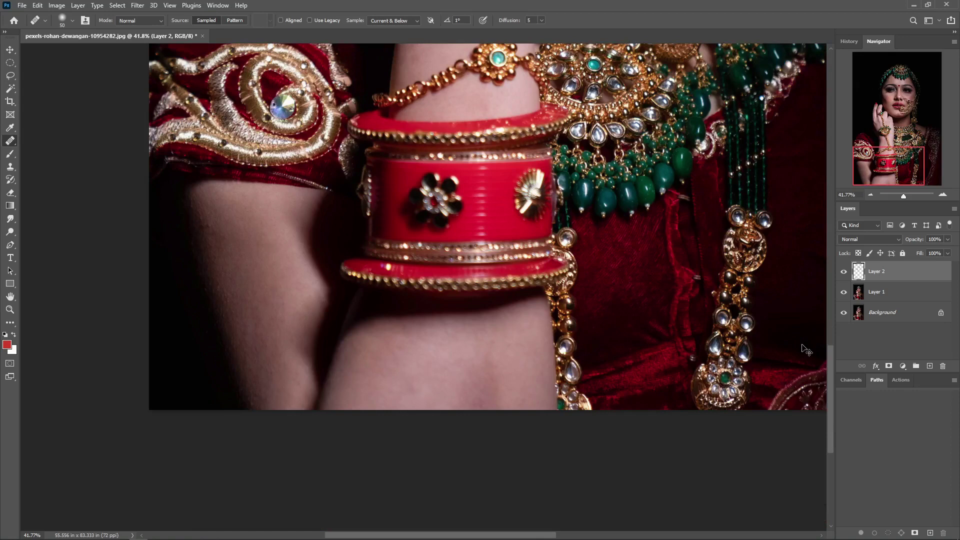
key(ctrl+0)
- Stamp all visible layers into a new merged Layer 3 on top
key(ctrl+shift+alt+e)
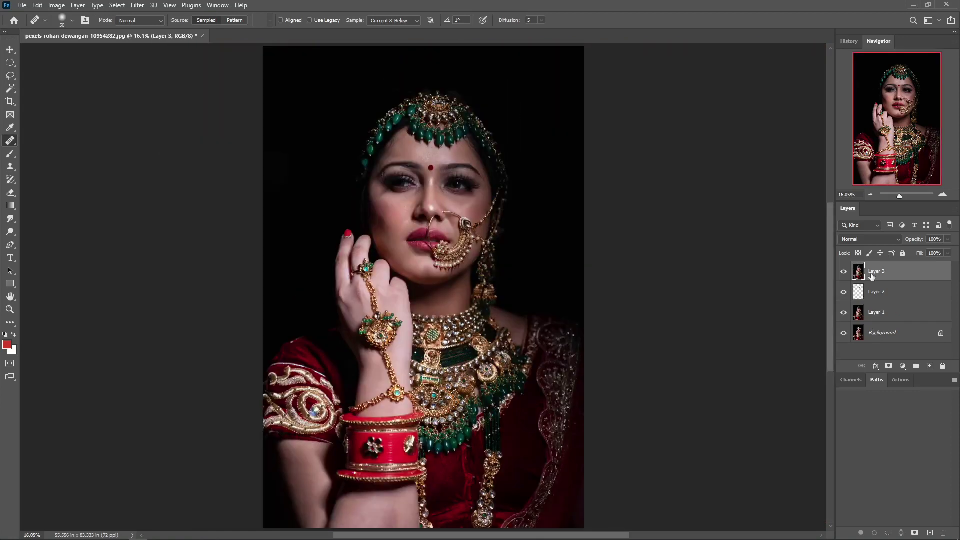
key(v)
scroll(451, 230, up, 5)
drag(451, 229, 438, 343)
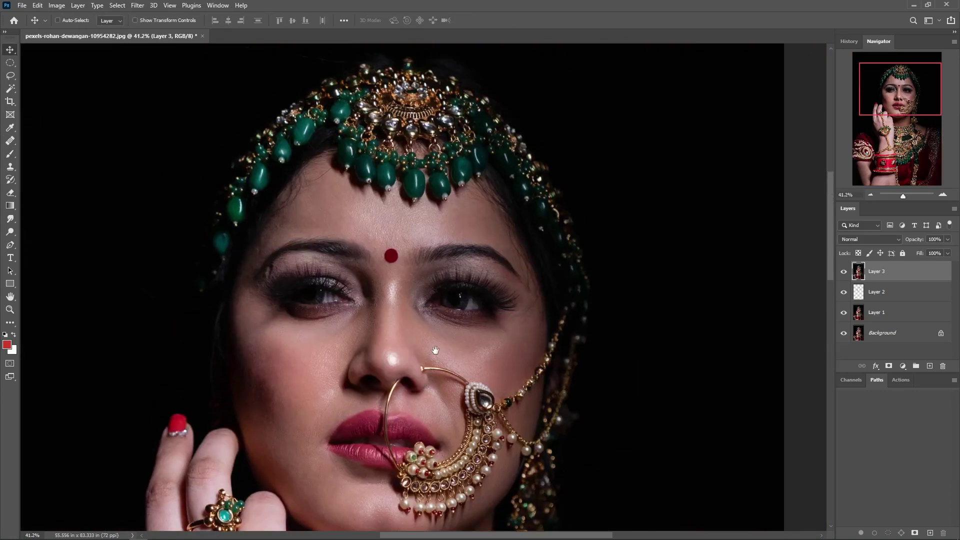
- Duplicate Layer 3 twice, naming the lower copy Skin and the upper copy Texture
key(ctrl+j)
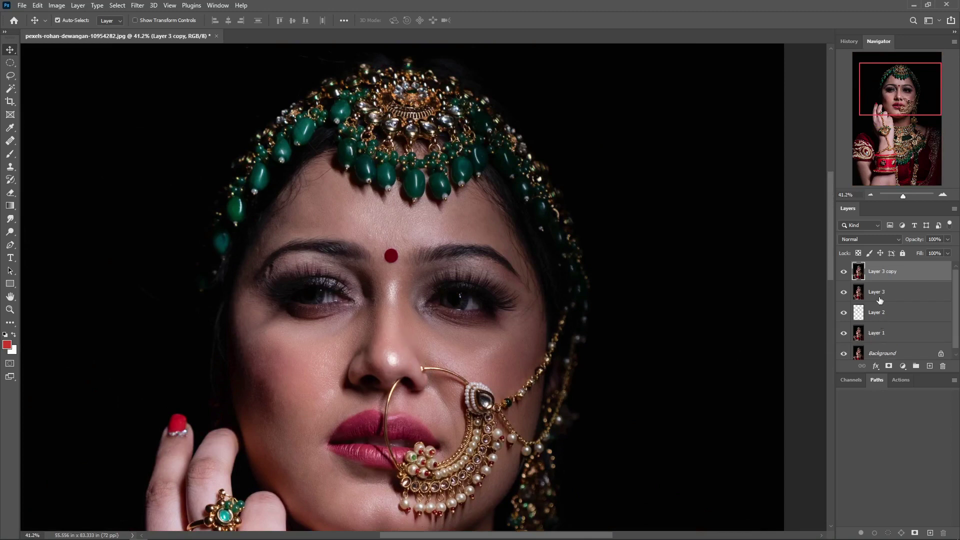
key(ctrl+j)
double_click(885, 292)
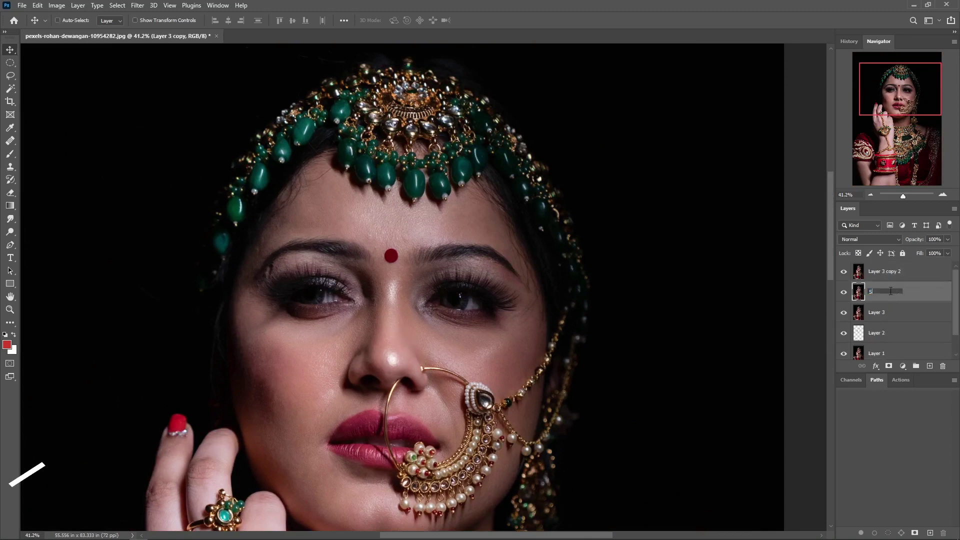
text(Skin)
double_click(881, 273)
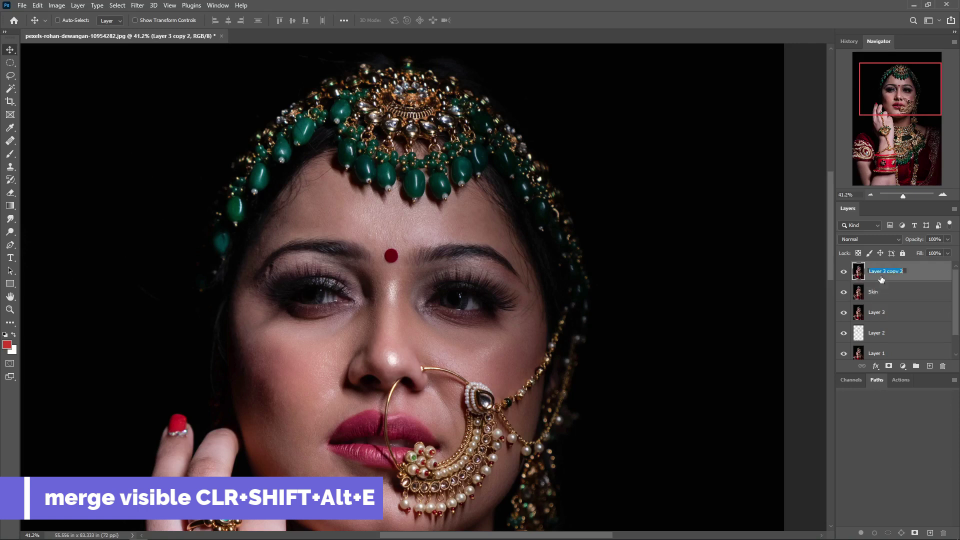
text(Te)
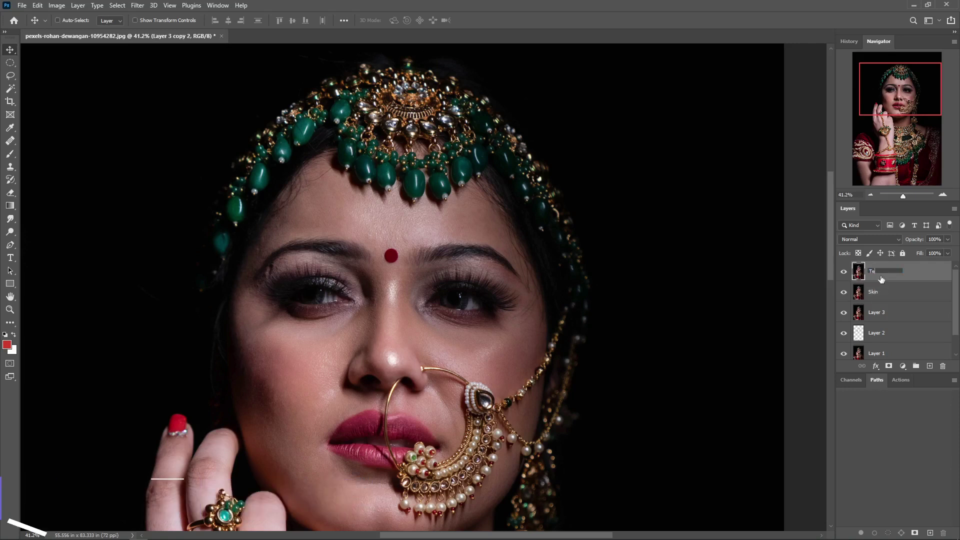
text(xture)
key(Return)
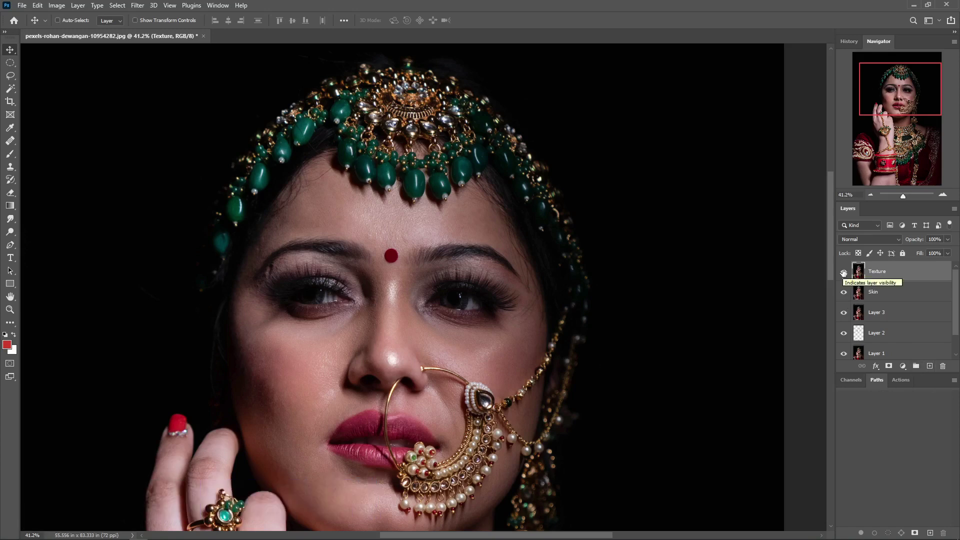
click(891, 296)
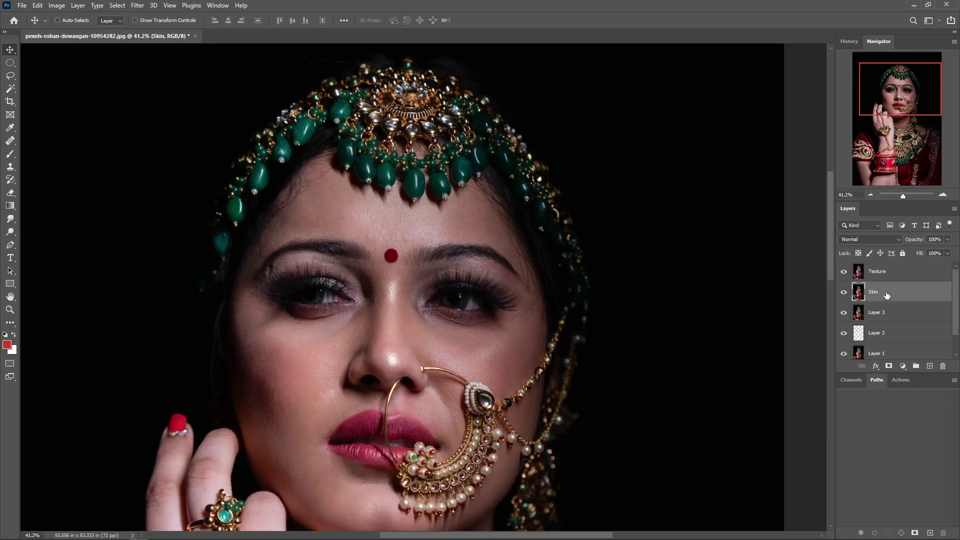
- Hide the Texture layer and apply an 8-pixel Gaussian Blur to the Skin layer
click(844, 272)
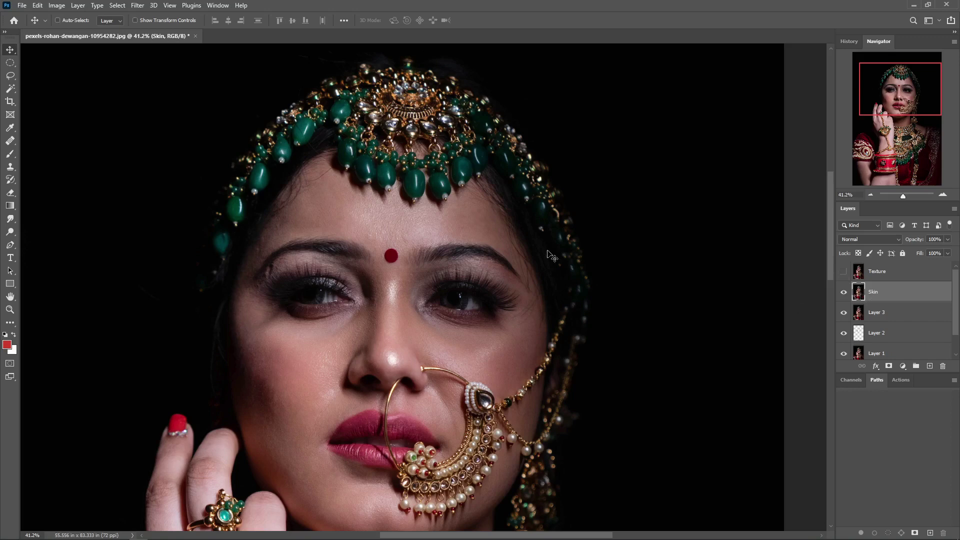
click(143, 6)
click(286, 171)
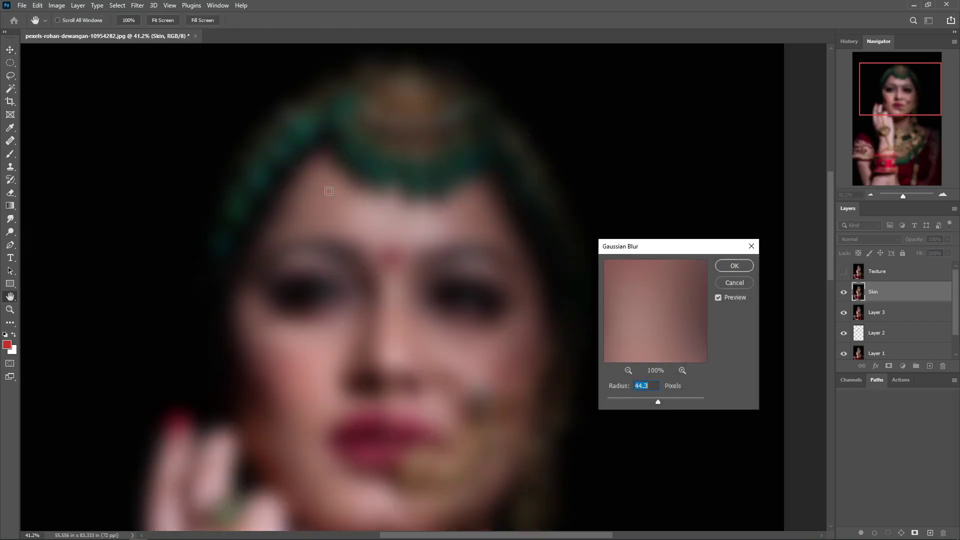
click(634, 400)
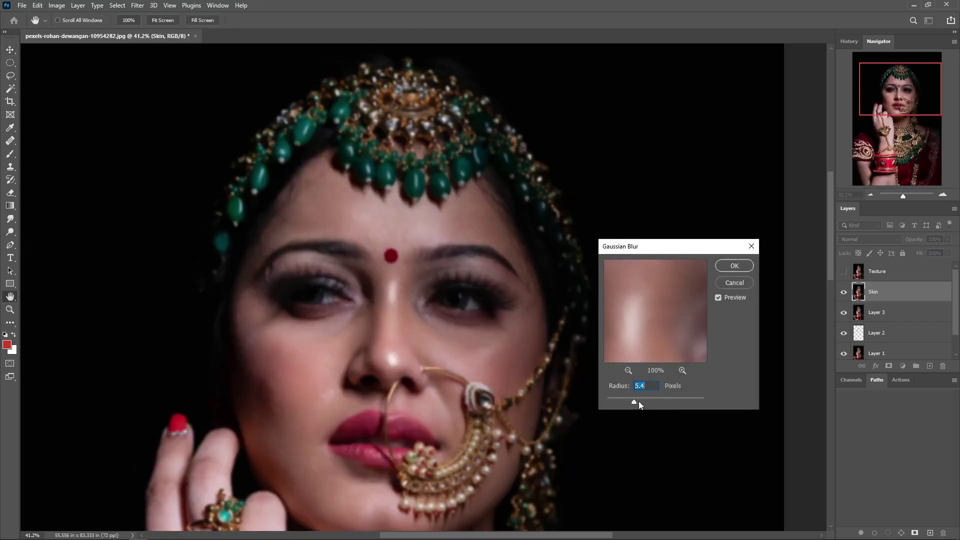
click(641, 402)
click(734, 265)
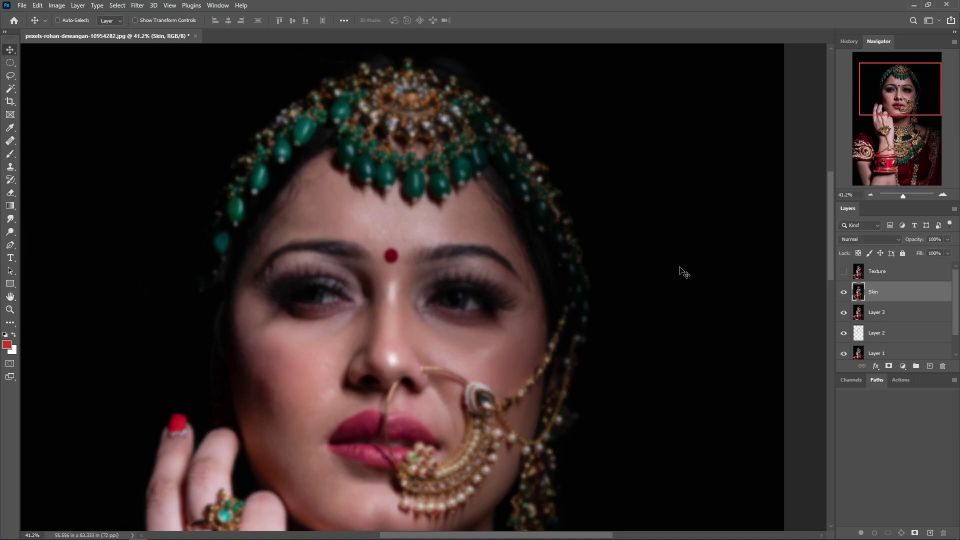
scroll(450, 373, down, 2)
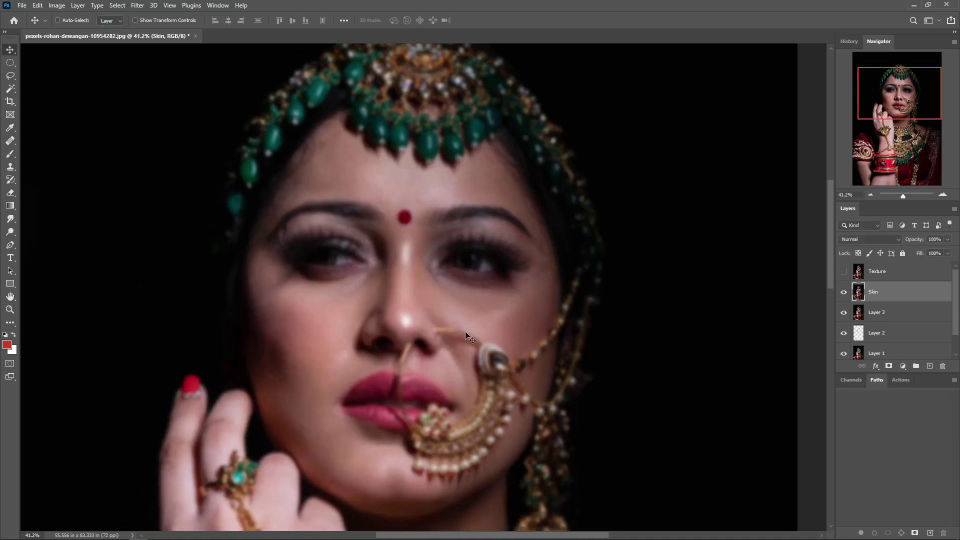
- Show and select Texture, then Apply Image subtracting the Skin layer (scale 2, offset 128)
click(844, 272)
click(885, 272)
click(56, 5)
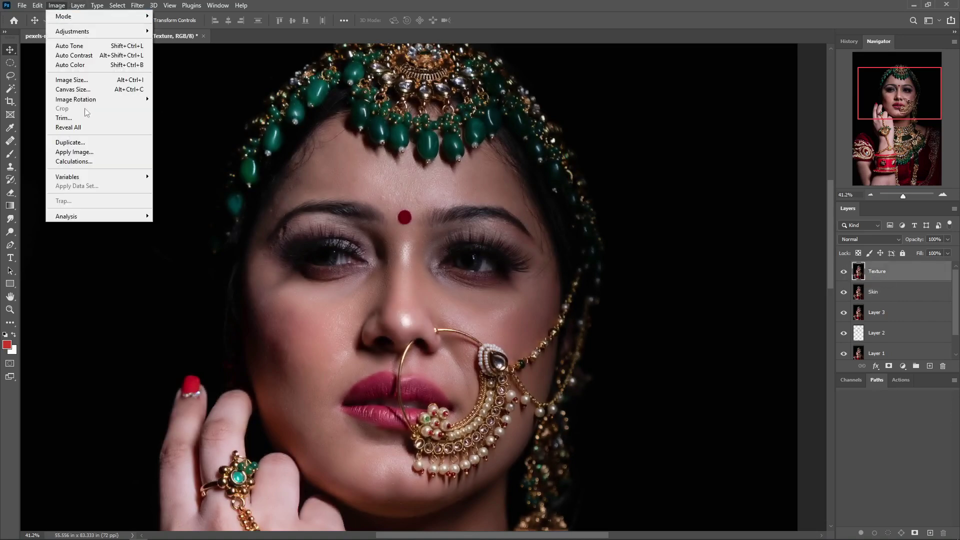
click(94, 152)
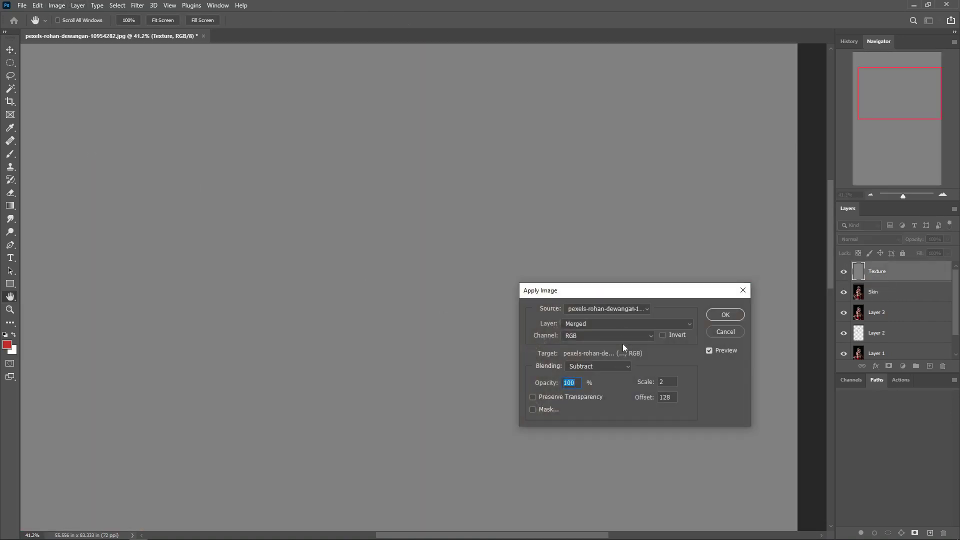
click(620, 324)
click(605, 356)
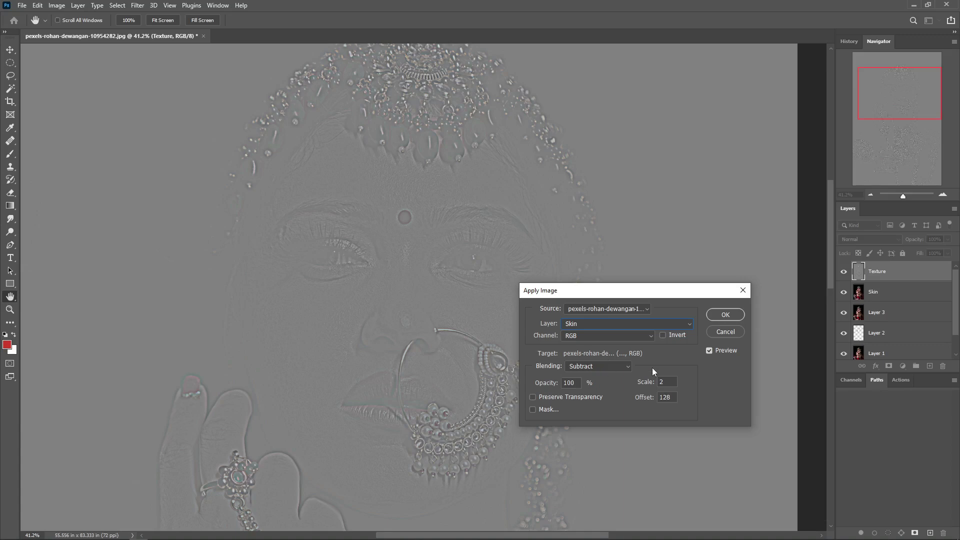
click(725, 315)
- Set the Texture layer's blend mode to Linear Light and toggle it to compare
click(870, 239)
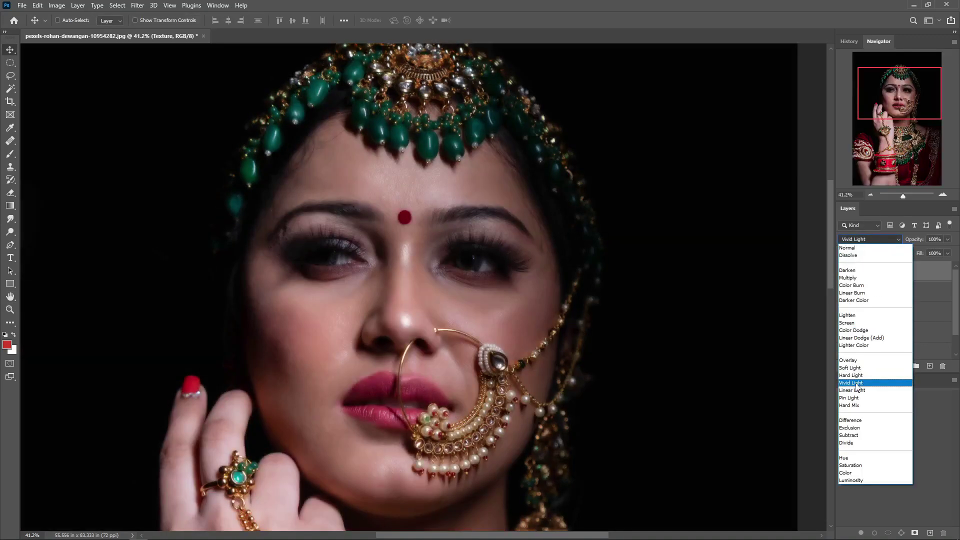
click(858, 391)
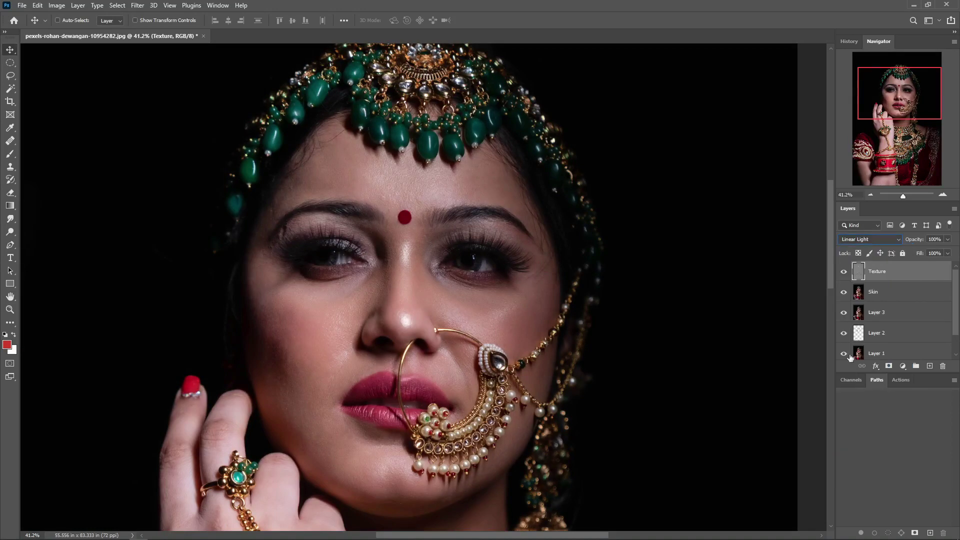
click(844, 272)
- Group the Skin and Texture layers and name the group 'frequency Separartion'
click(878, 295)
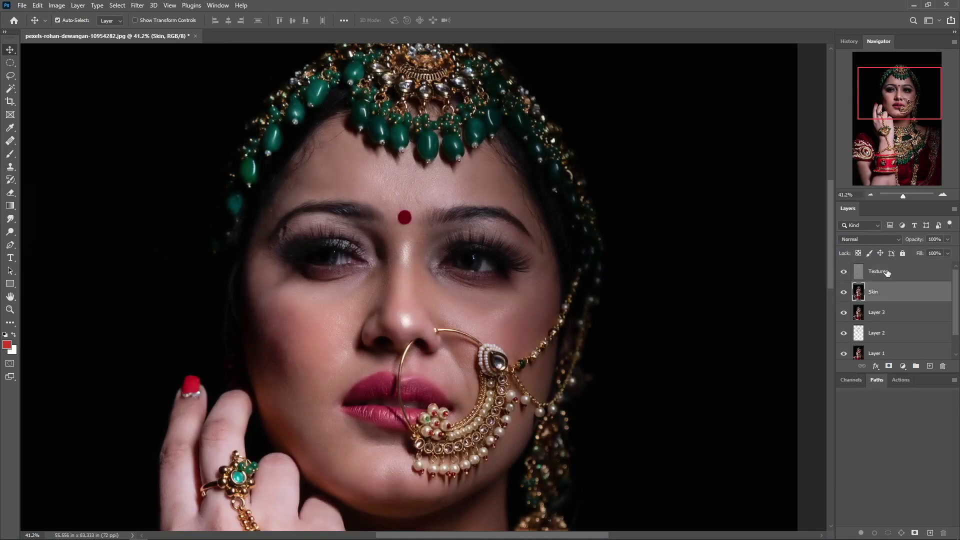
shift+click(887, 274)
key(ctrl+g)
double_click(892, 271)
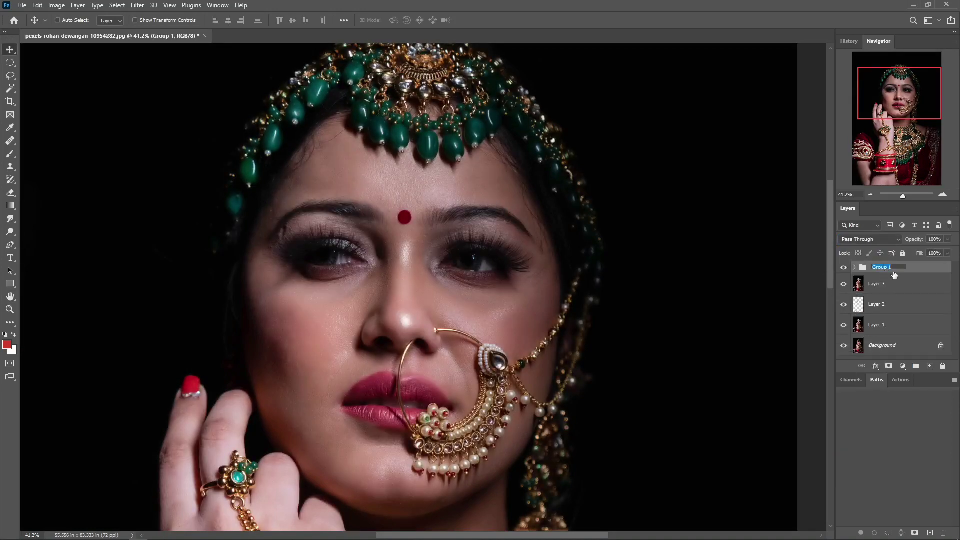
text(frequency Separartio)
text(ncy Separartio)
key(Return)
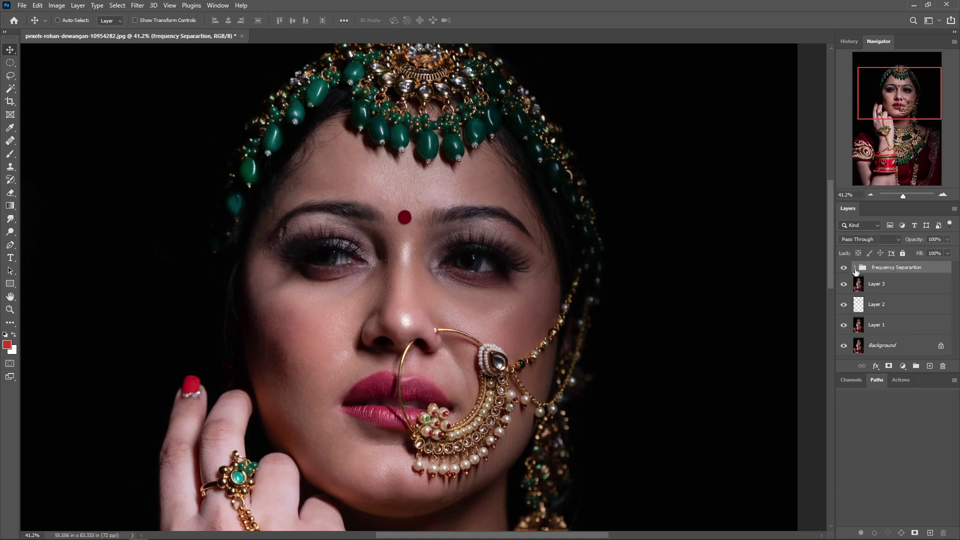
- Expand the group, hide the Texture layer and make Skin the active layer
click(855, 268)
click(844, 284)
click(890, 304)
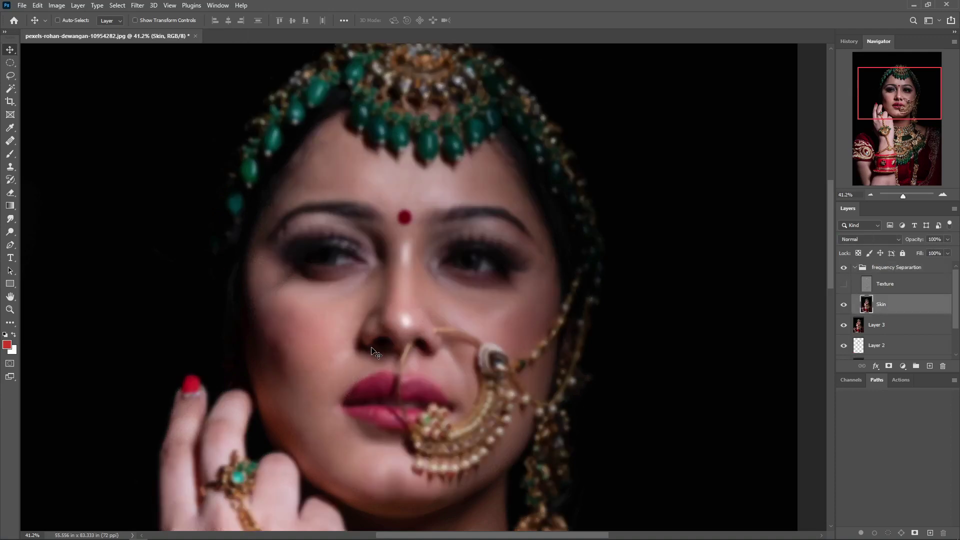
- Lasso the skin under the left eye and apply a 22.2-pixel Gaussian Blur
key(alt+l)
key(Escape)
key(l)
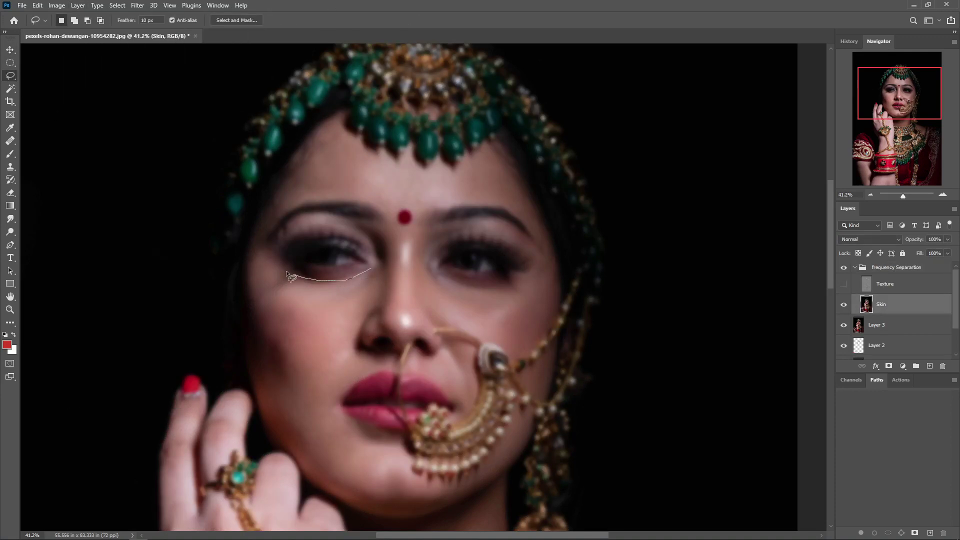
drag(255, 268, 250, 293)
drag(378, 273, 380, 276)
click(138, 5)
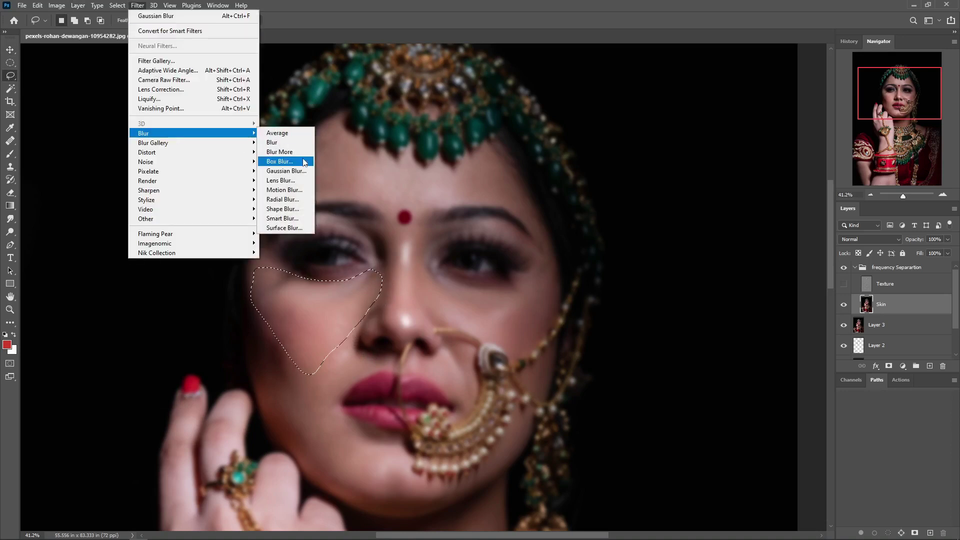
click(297, 167)
drag(640, 401, 649, 401)
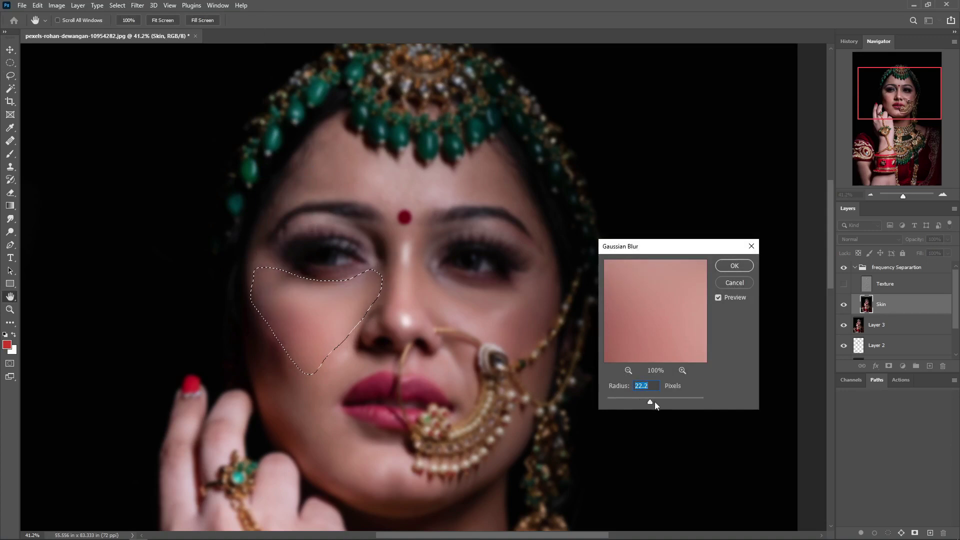
click(733, 267)
- Lasso the left cheek edge and apply a Gaussian Blur to it
drag(251, 296, 266, 403)
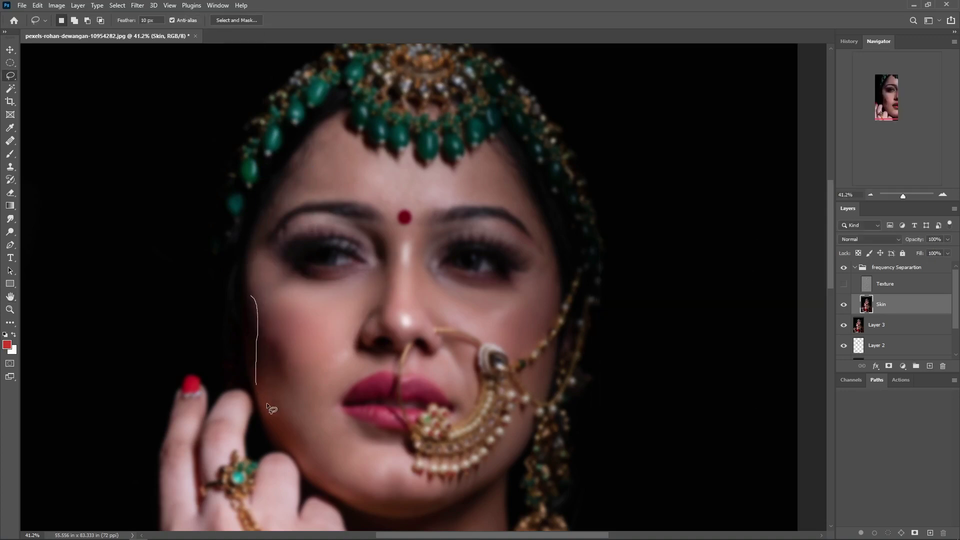
drag(274, 319, 275, 322)
click(137, 6)
mouse_move(143, 133)
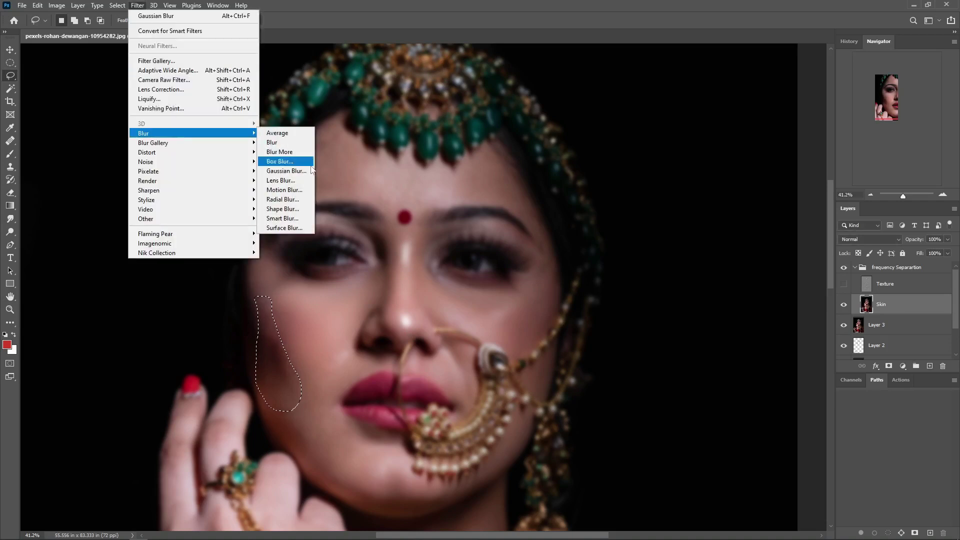
click(286, 170)
click(733, 267)
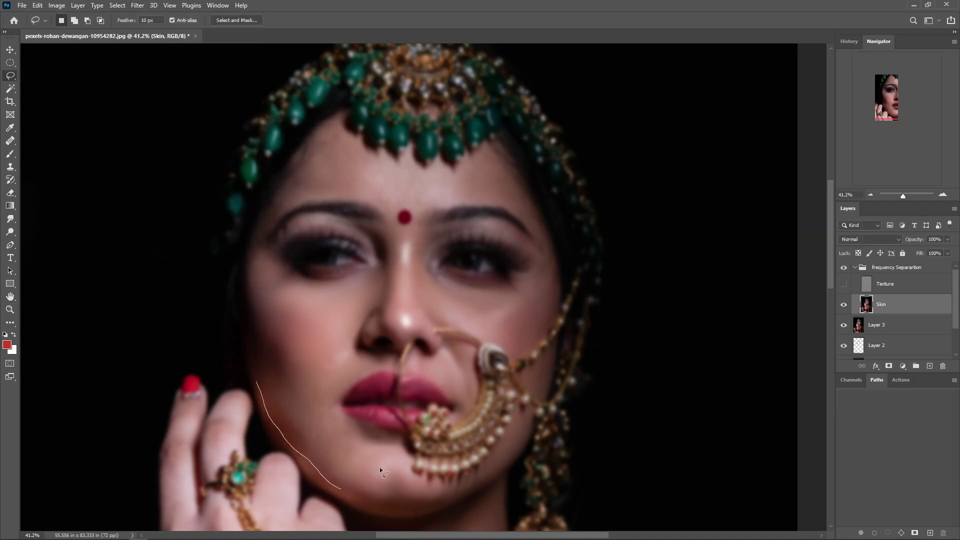
- Gaussian-blur the lower cheek and jaw area, then deselect
drag(286, 329, 257, 379)
click(137, 6)
mouse_move(143, 133)
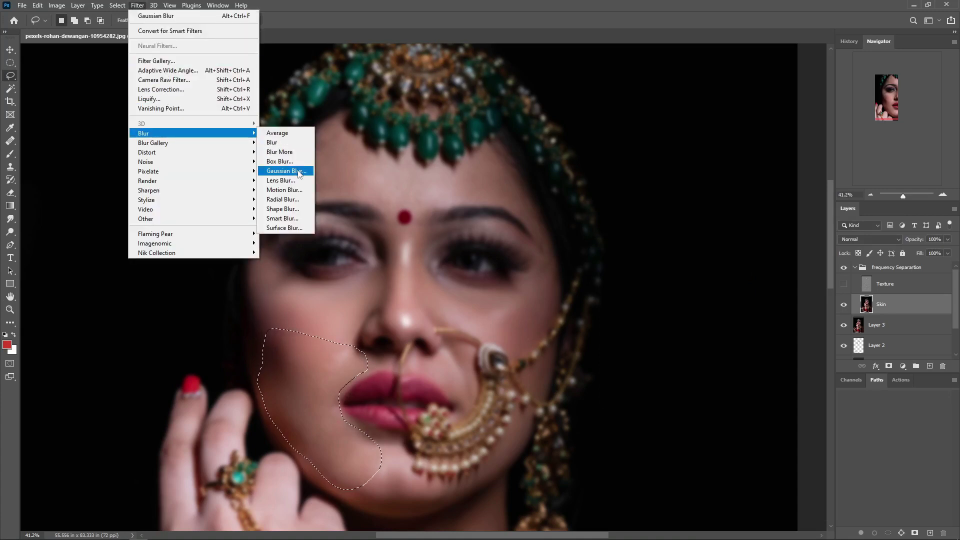
click(286, 170)
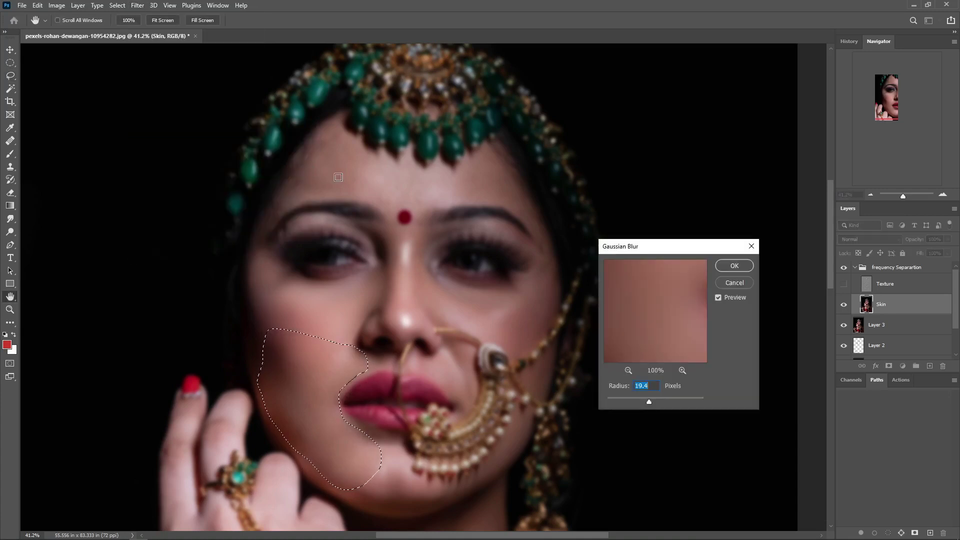
click(741, 268)
key(ctrl+d)
- Undo an accidental layer shift, then Gaussian-blur the cheek below the left eye
key(v)
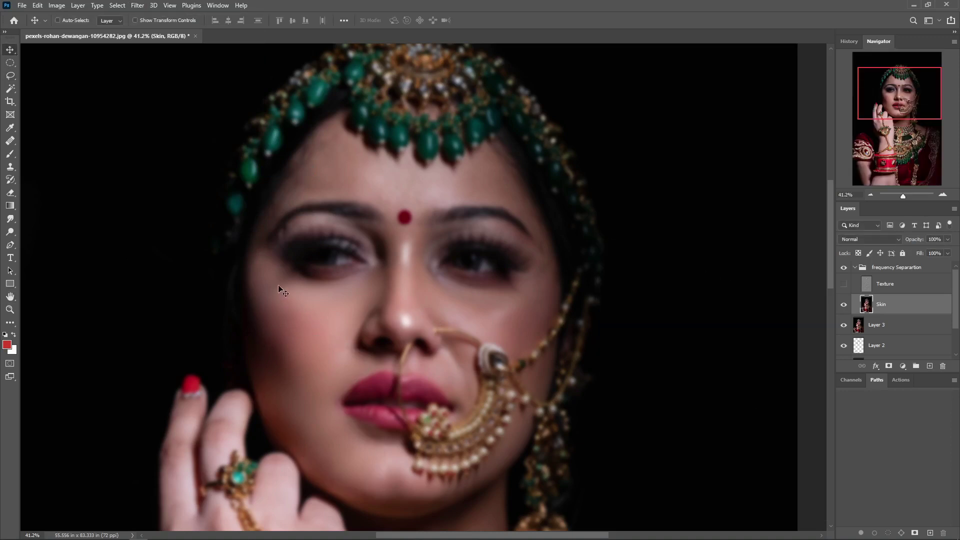
drag(287, 300, 281, 307)
key(ctrl+z)
key(l)
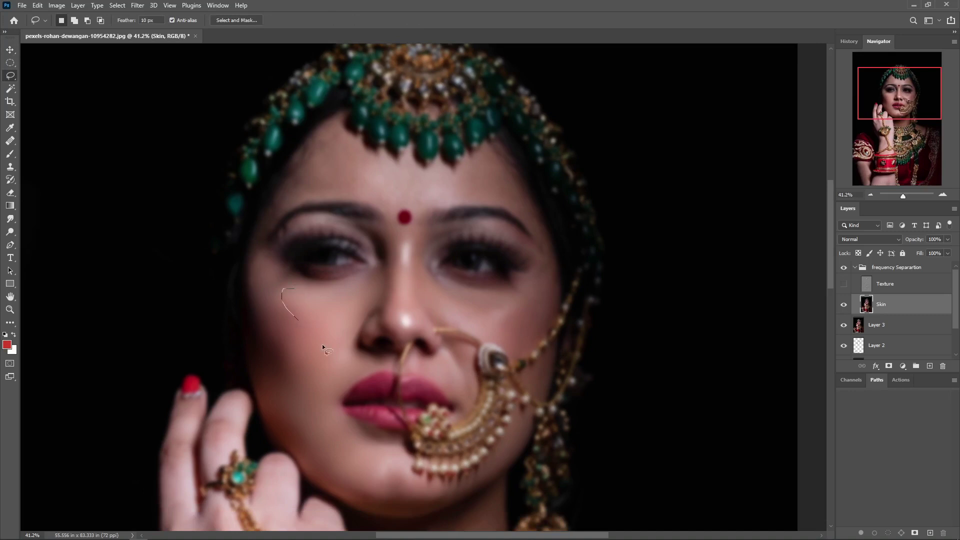
drag(381, 285, 383, 285)
click(138, 5)
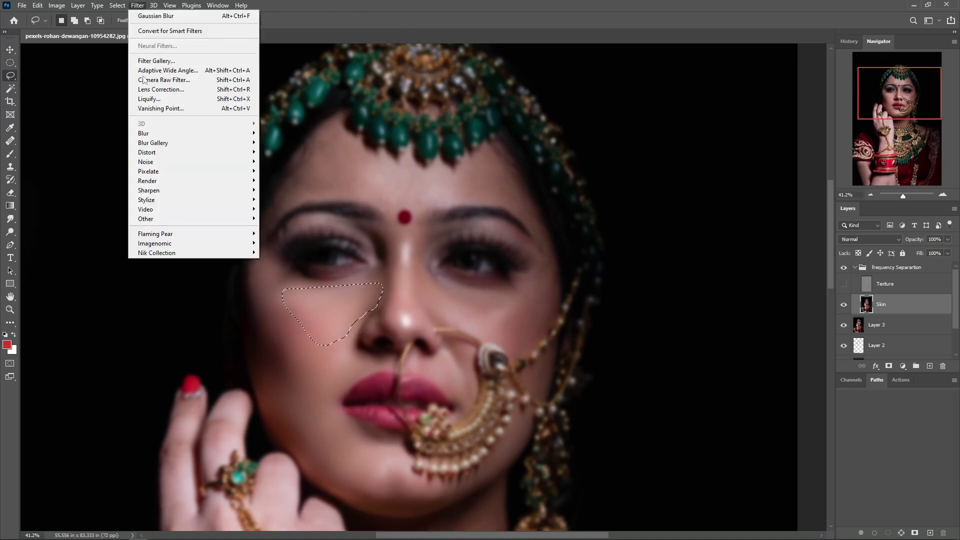
click(310, 171)
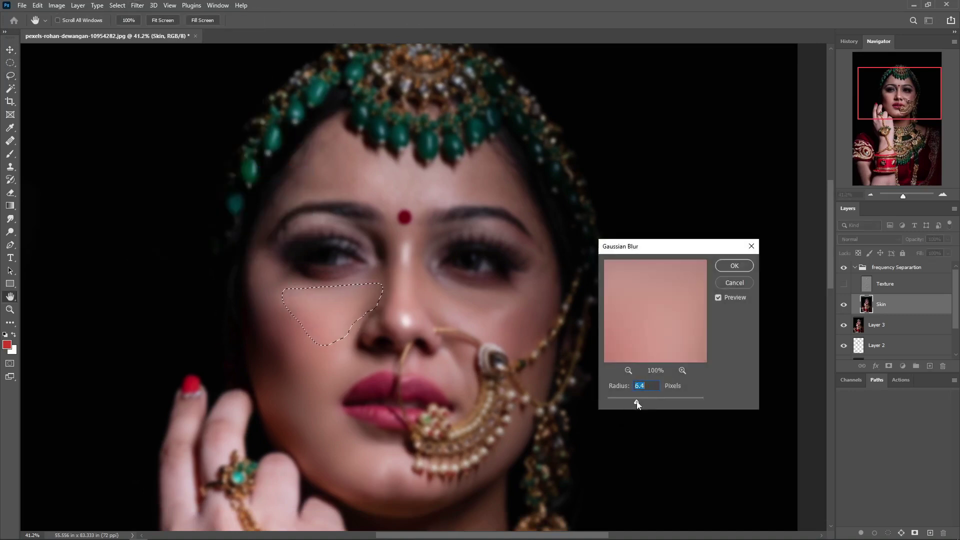
click(734, 266)
key(ctrl+d)
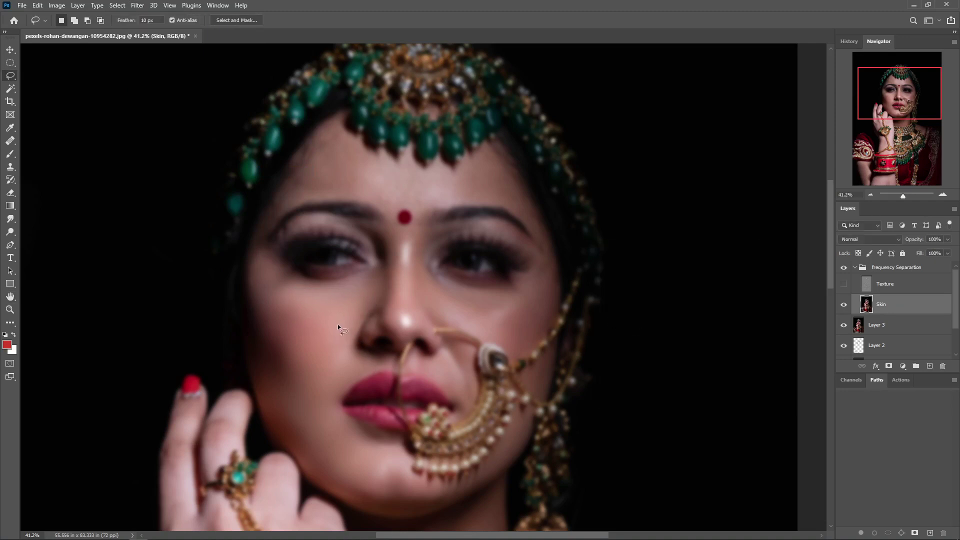
- Lasso the skin beside the nose and apply a Gaussian Blur
drag(376, 307, 370, 311)
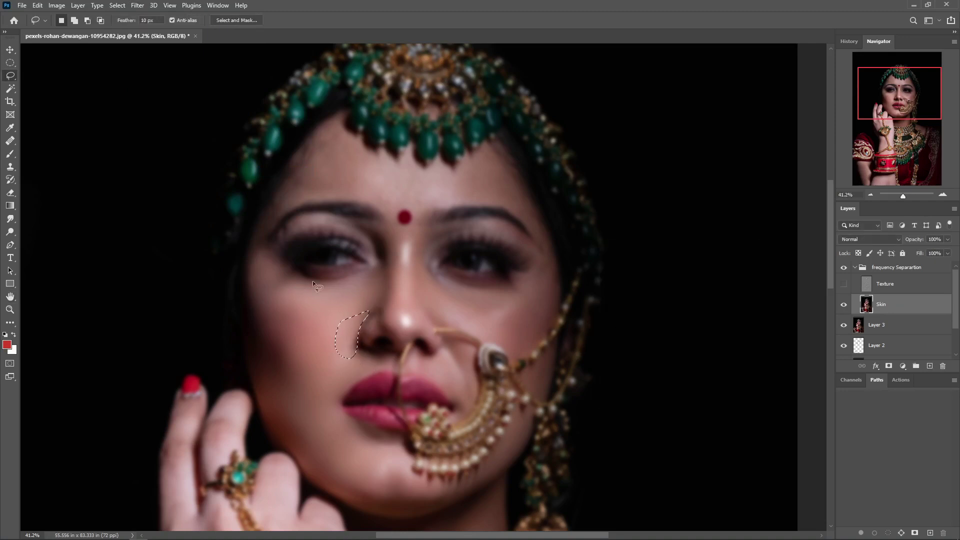
click(138, 5)
click(286, 170)
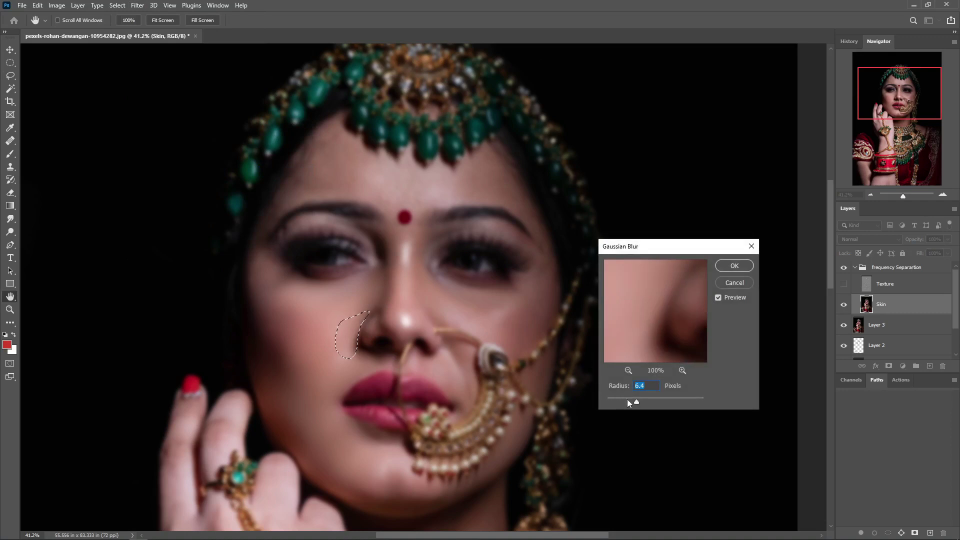
click(735, 266)
key(ctrl+d)
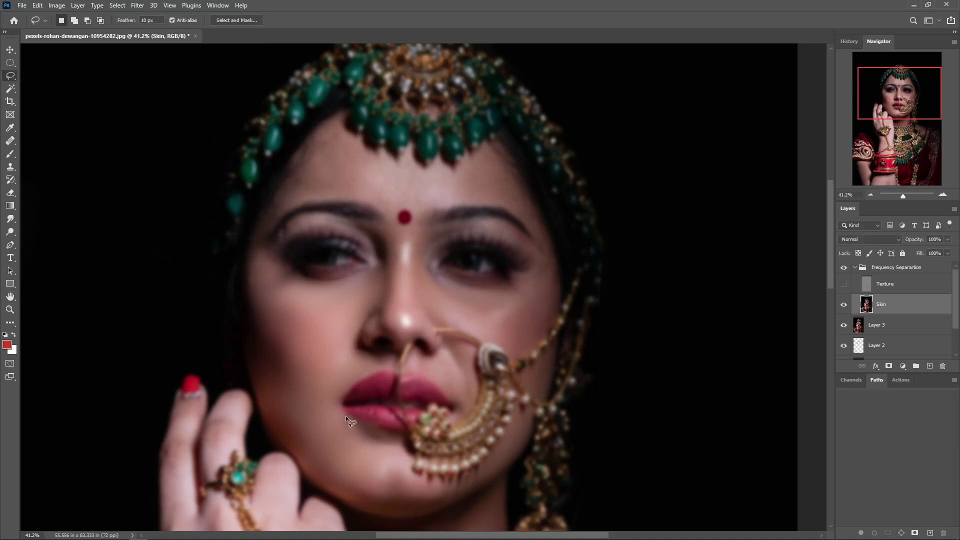
- Trace around the chin and apply a 12.5-pixel Gaussian Blur
drag(445, 480, 312, 482)
drag(280, 428, 282, 430)
click(137, 5)
click(286, 170)
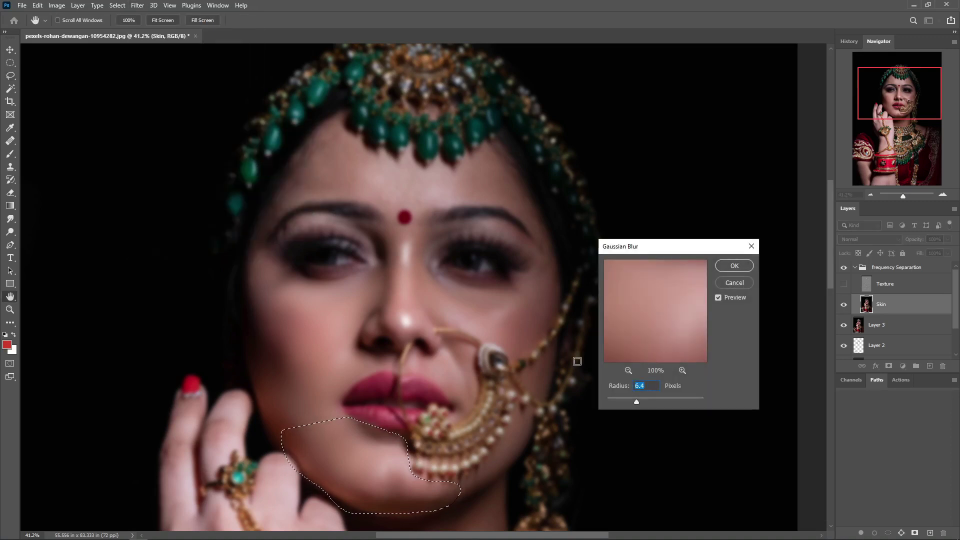
click(734, 265)
key(ctrl+d)
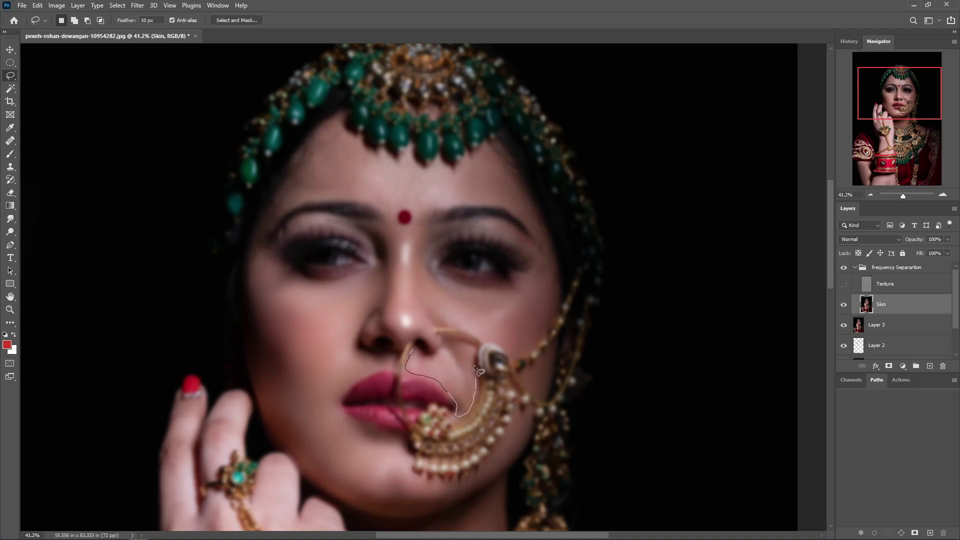
- Gaussian-blur the skin between the nose and upper lip at 12.5 pixels
drag(418, 345, 419, 347)
click(138, 5)
click(283, 173)
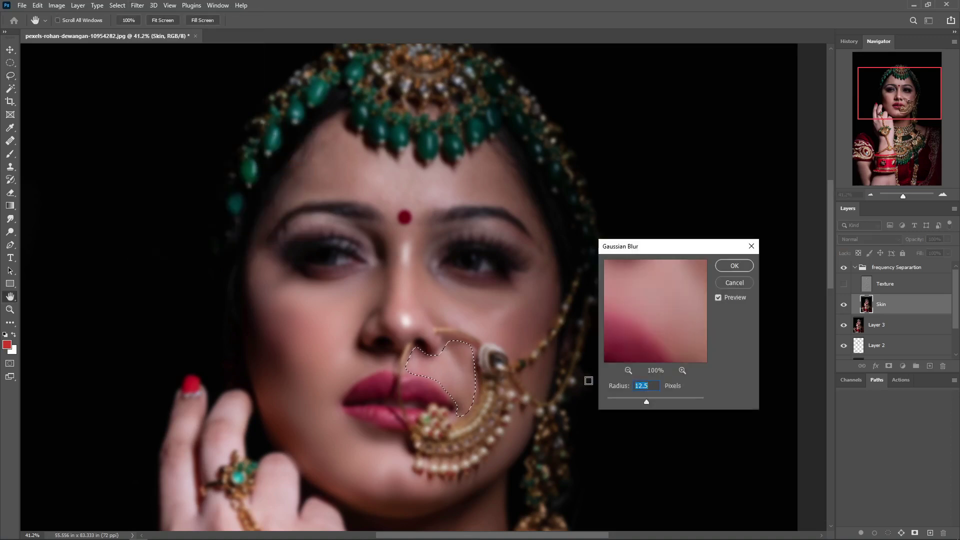
click(734, 269)
key(ctrl+d)
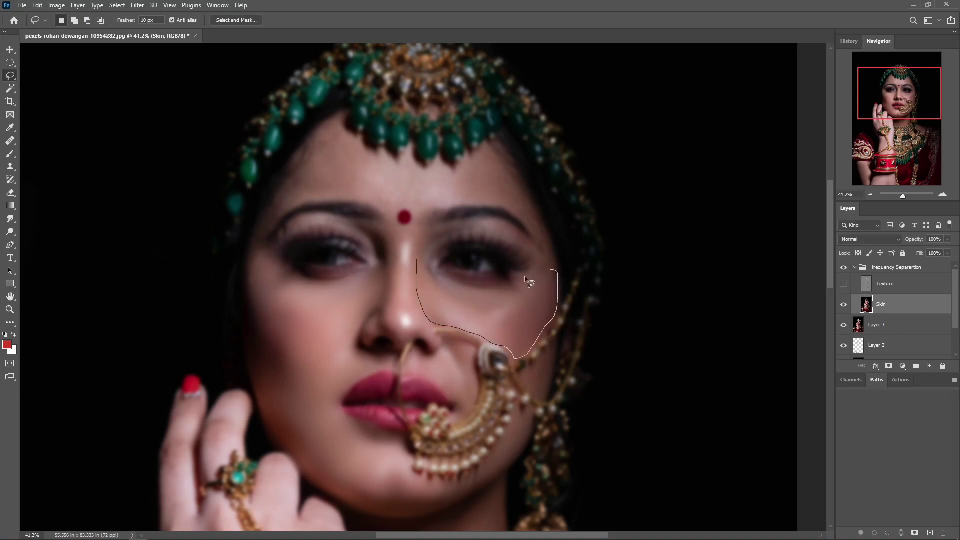
- Lasso the right cheek below the eye and apply an 11.1-pixel Gaussian Blur
drag(418, 262, 418, 265)
click(137, 5)
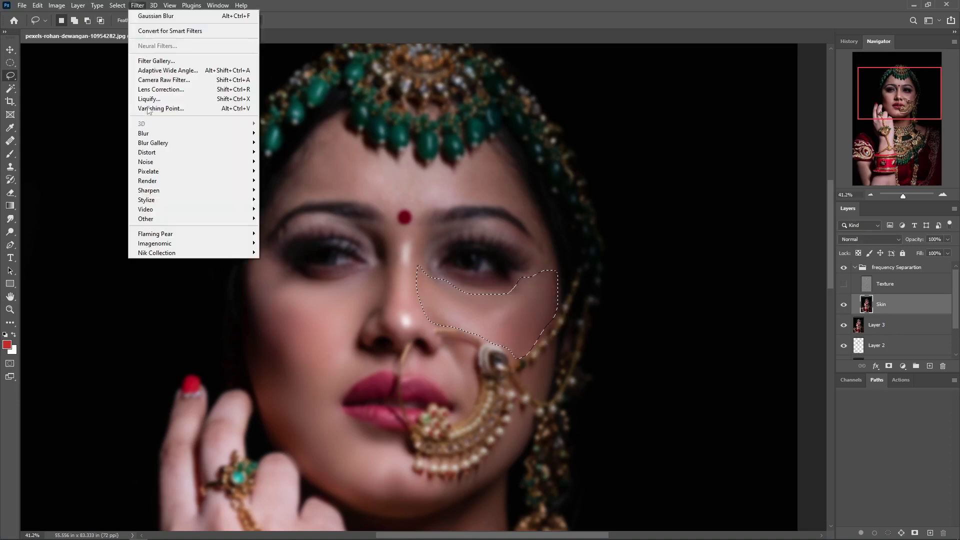
click(302, 170)
drag(631, 398, 646, 399)
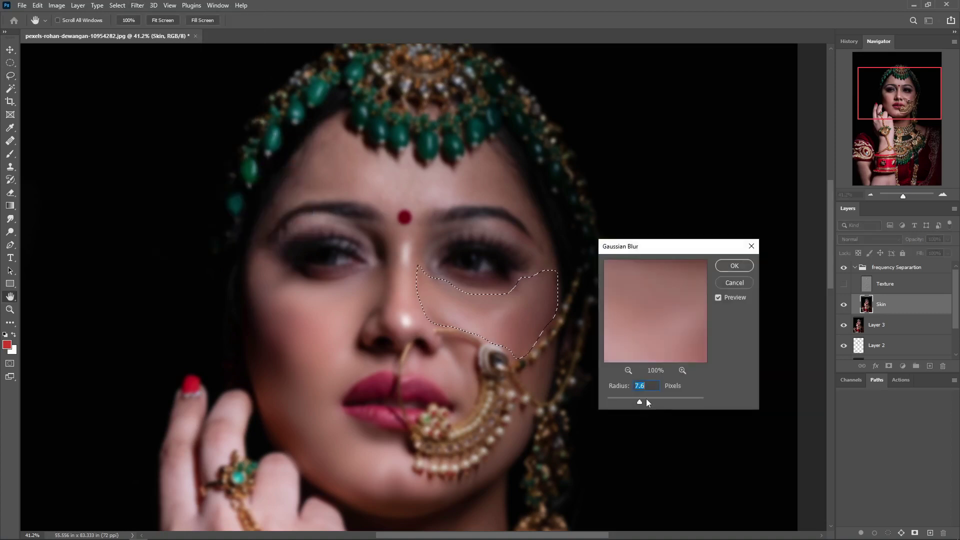
click(734, 265)
key(ctrl+d)
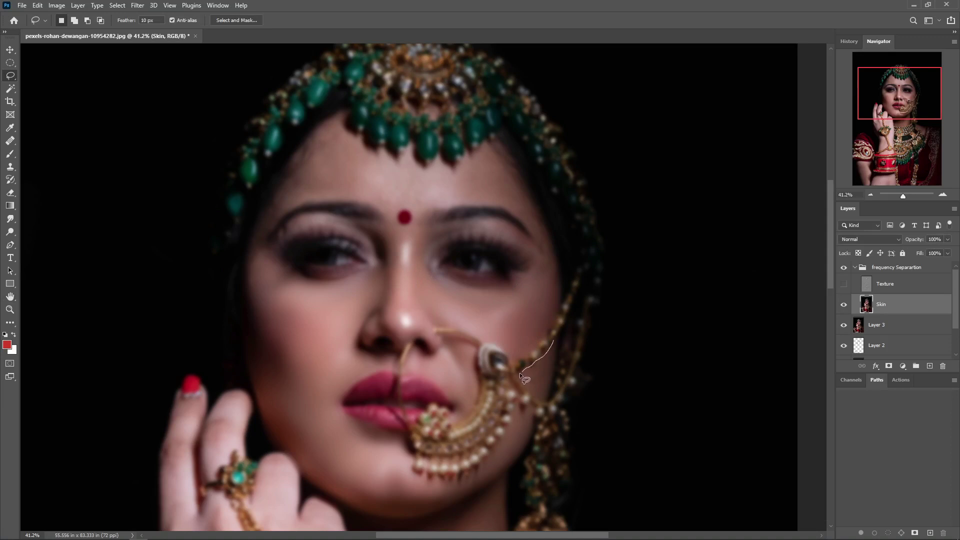
- Gaussian-blur a small cheek patch near the jewellery chain
drag(556, 356, 554, 345)
click(137, 5)
click(285, 170)
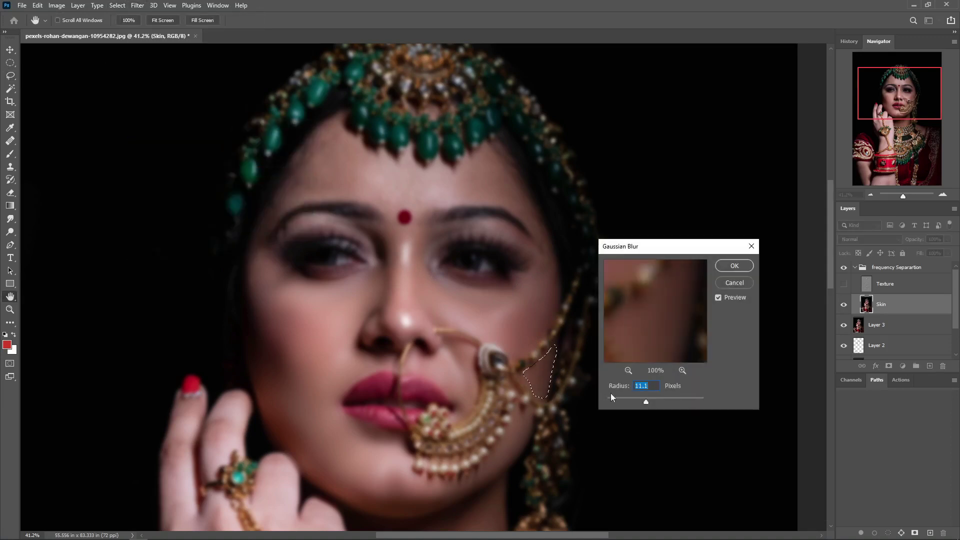
drag(611, 393, 638, 398)
click(728, 268)
key(ctrl+d)
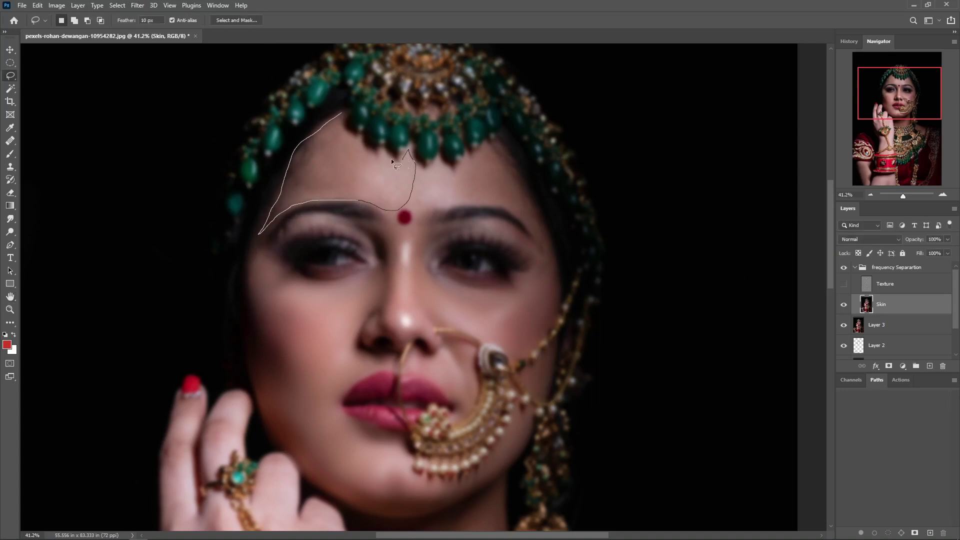
- Blur the forehead above the left brow with a 10.0-pixel Gaussian Blur
drag(338, 127, 341, 120)
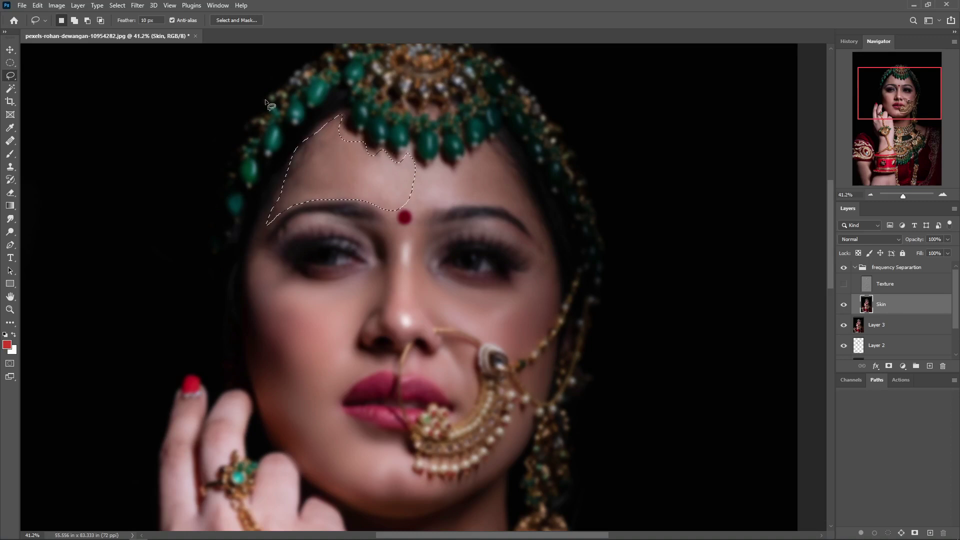
click(137, 5)
click(286, 171)
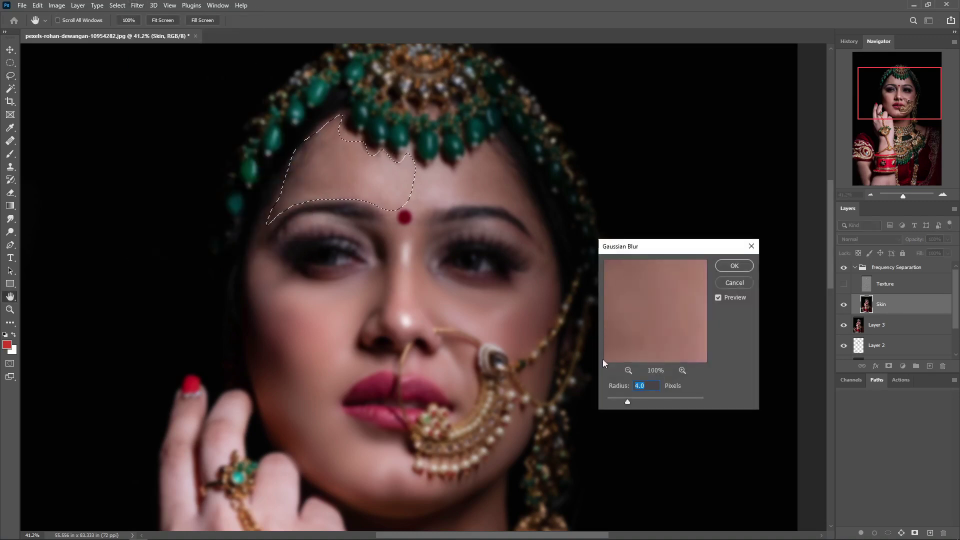
drag(636, 399, 646, 398)
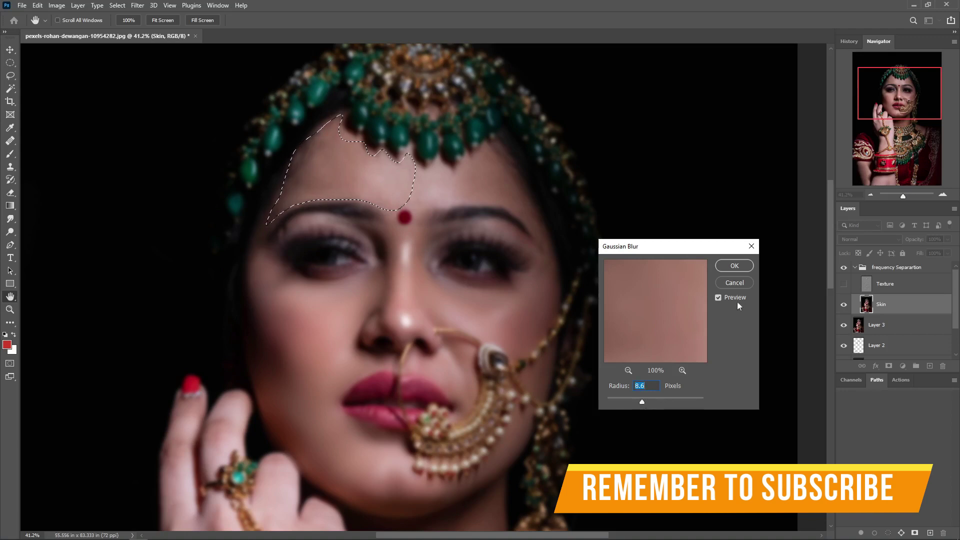
click(734, 265)
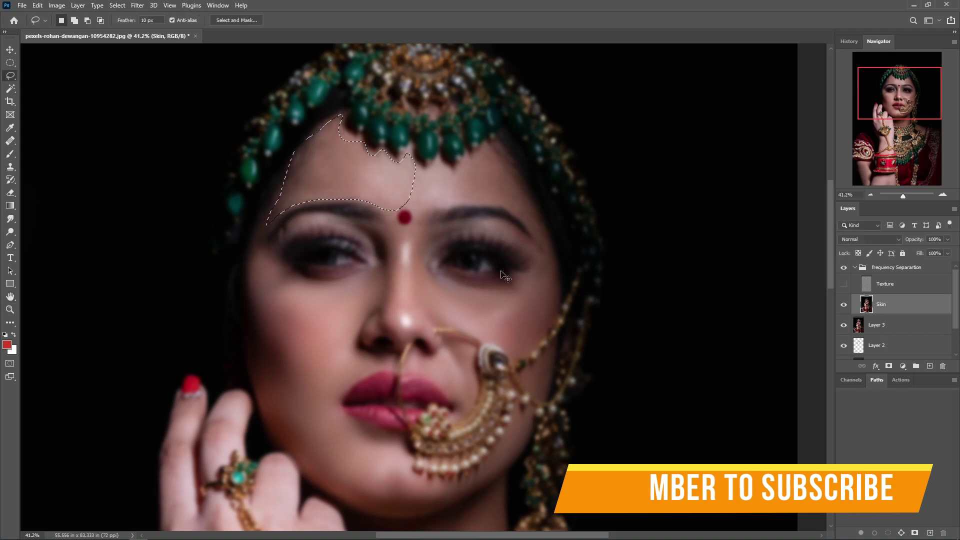
key(ctrl+d)
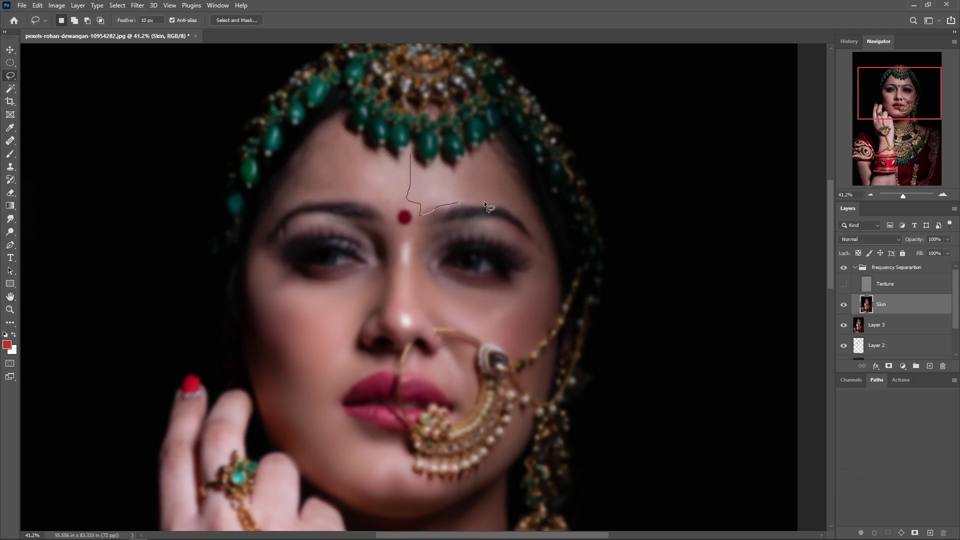
- Blur the forehead above the right brow with a 9.4-pixel Gaussian Blur
drag(547, 257, 544, 228)
drag(411, 152, 413, 158)
click(137, 5)
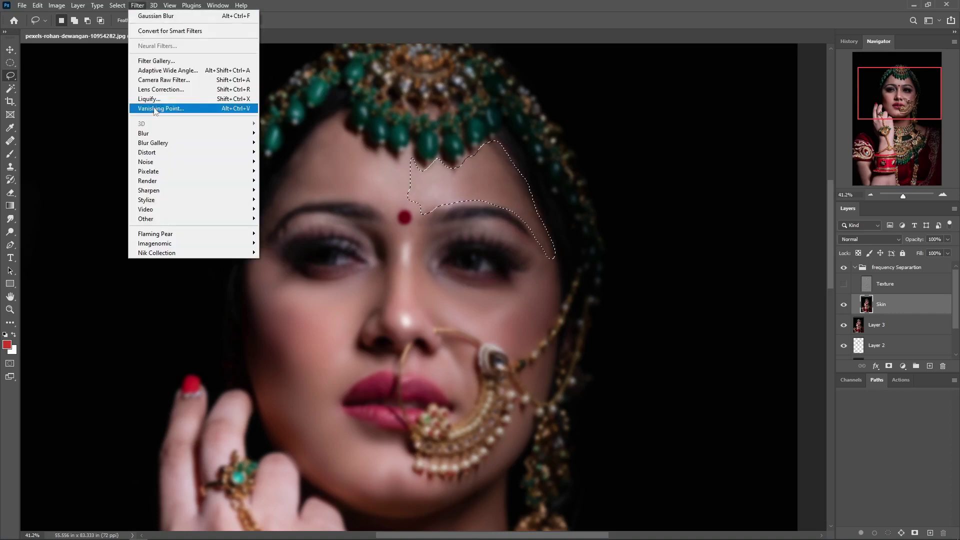
click(299, 170)
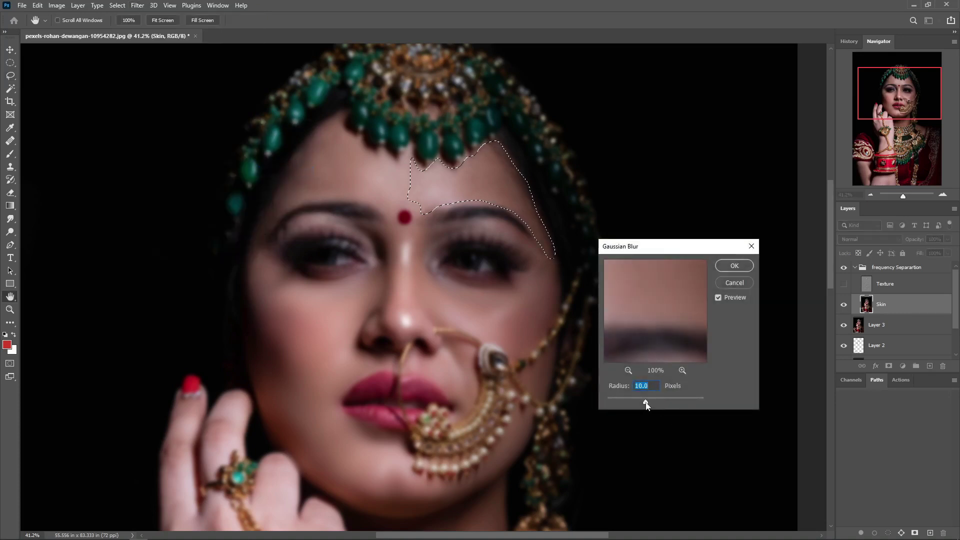
drag(646, 401, 644, 402)
click(734, 265)
key(ctrl+d)
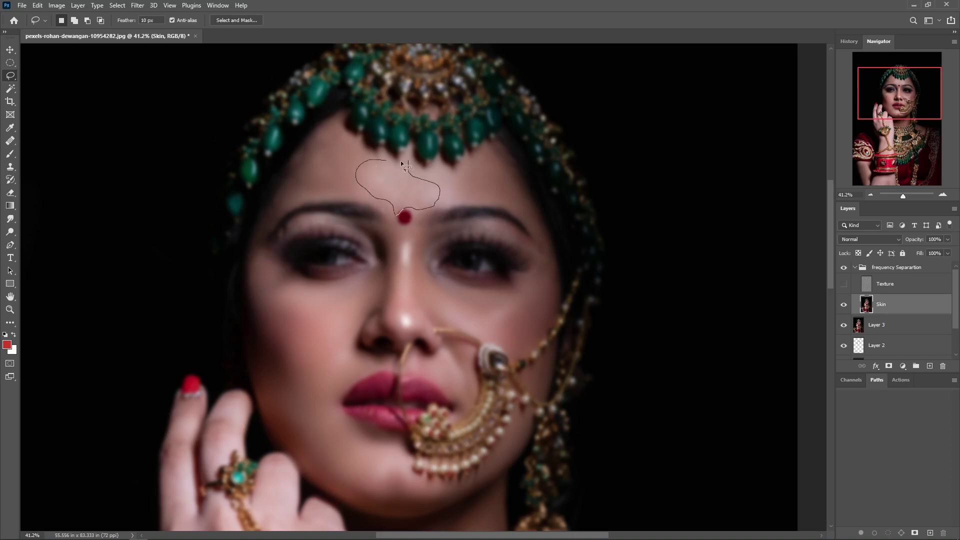
- Blur the forehead patch above the bindi with a 4.1-pixel Gaussian Blur
drag(400, 161, 404, 161)
click(138, 5)
mouse_move(143, 133)
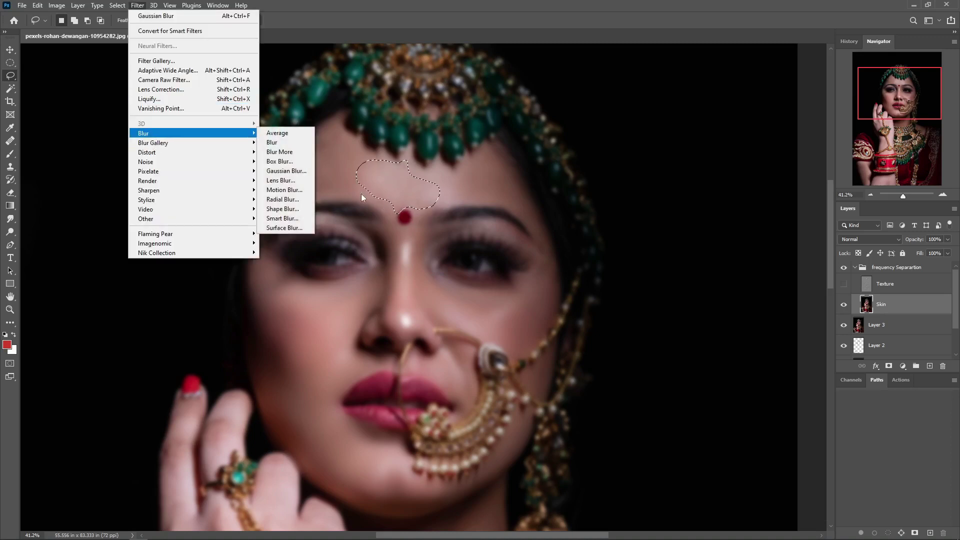
click(286, 170)
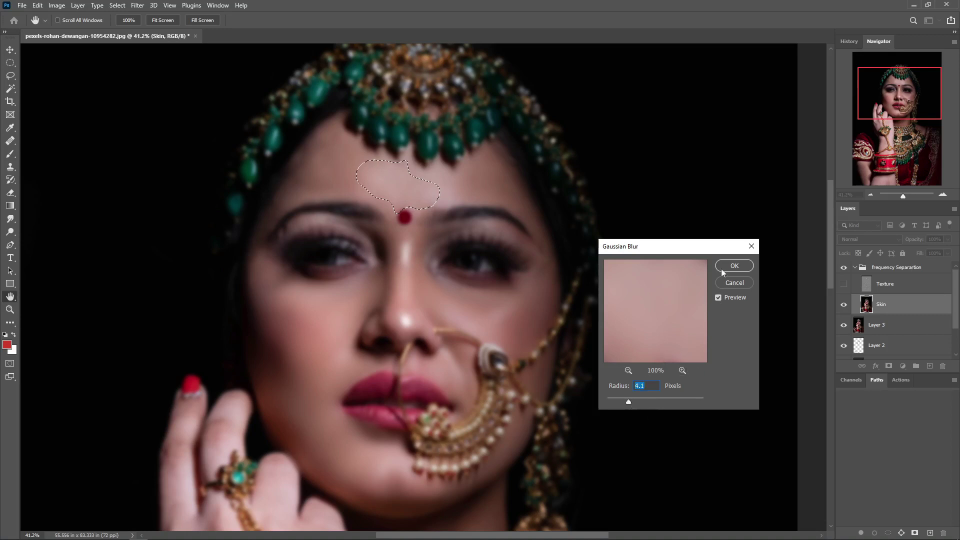
click(722, 271)
key(ctrl+d)
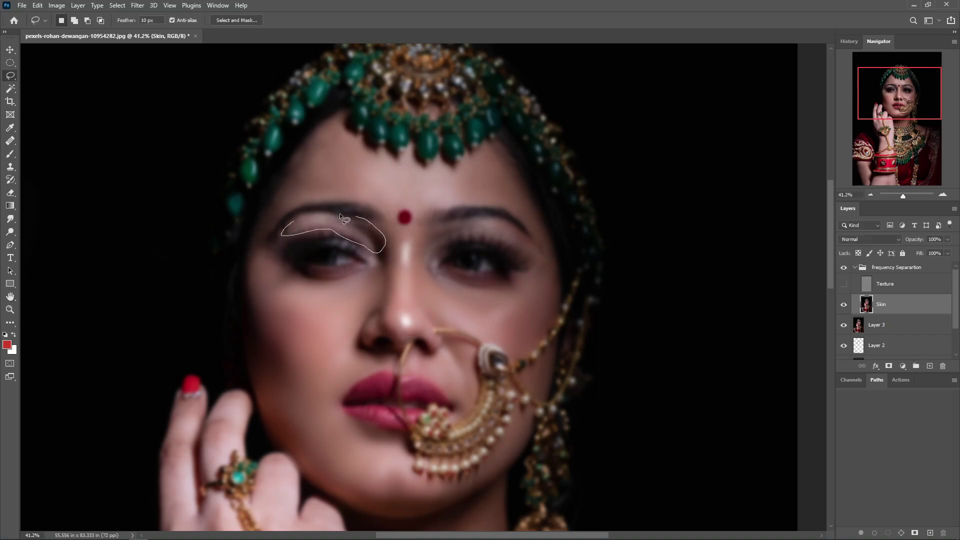
- Blur the eyelid above the left eye with a 3.4-pixel Gaussian Blur
drag(345, 220, 300, 223)
click(137, 5)
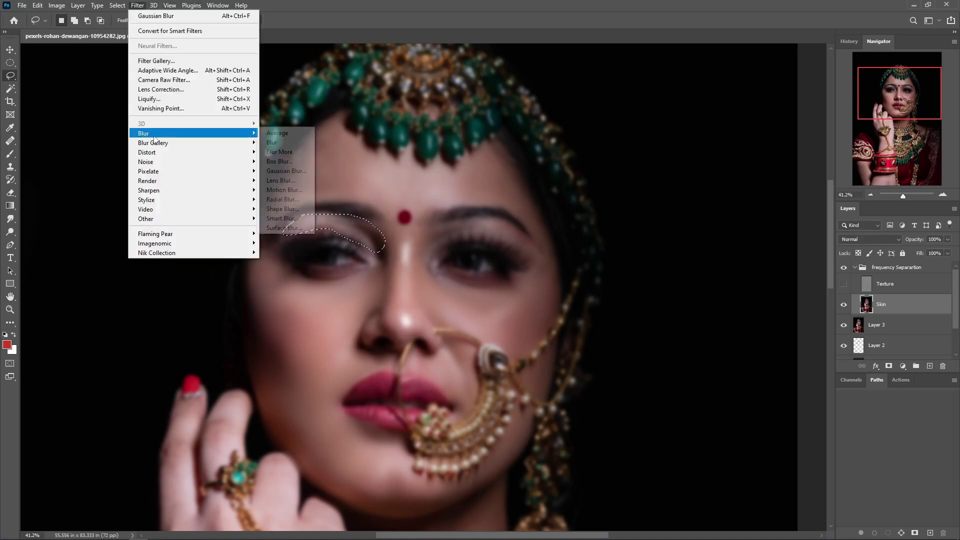
click(287, 171)
drag(628, 401, 625, 401)
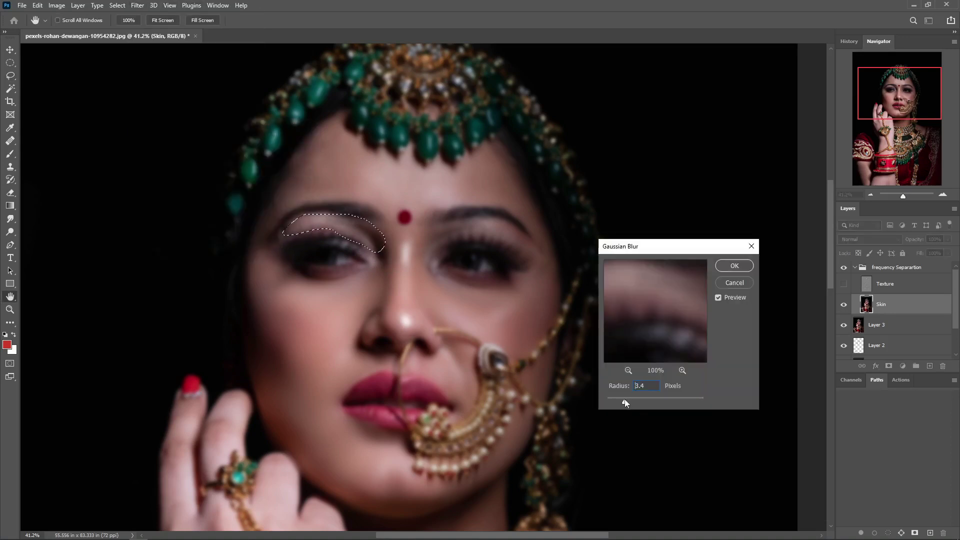
click(722, 268)
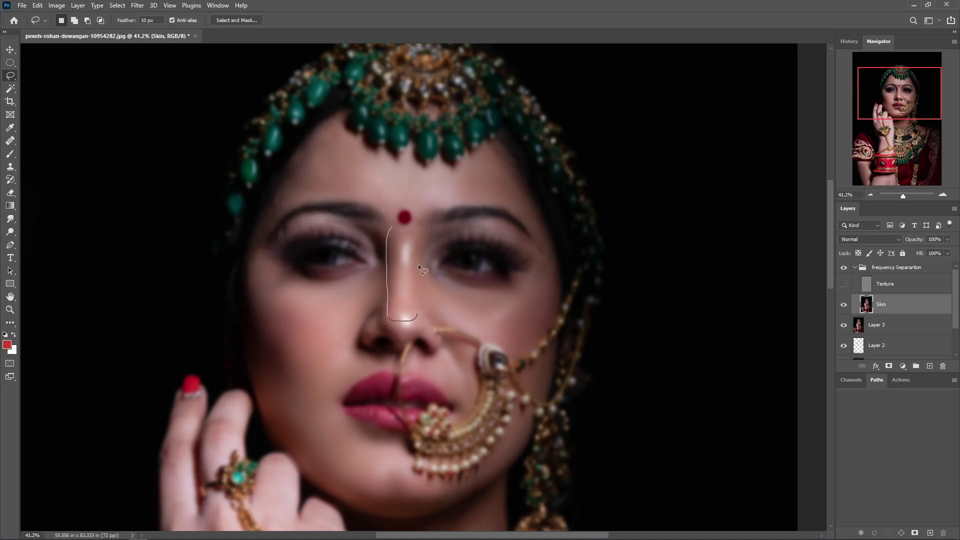
- Lasso the bridge of the nose and apply a light Gaussian Blur
drag(413, 226, 415, 229)
click(137, 5)
mouse_move(150, 133)
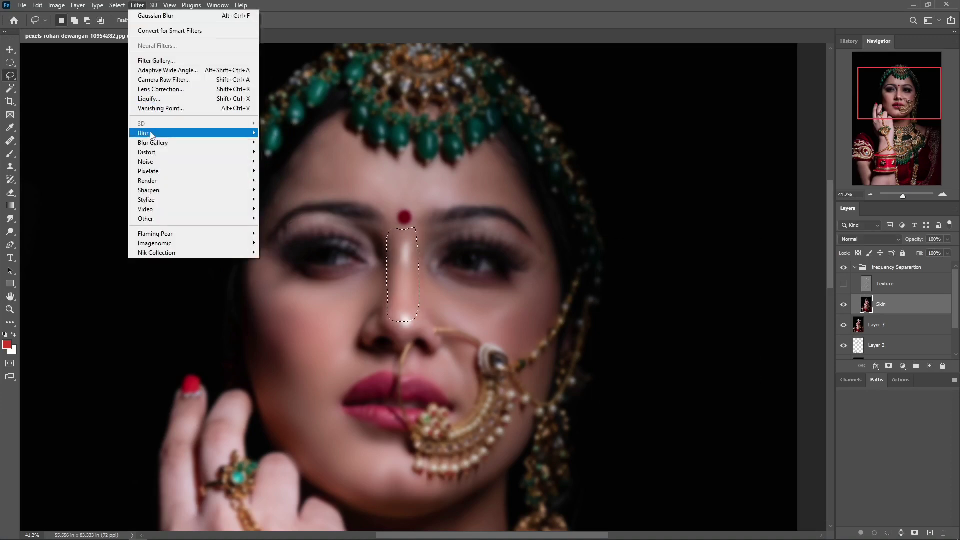
click(295, 171)
drag(634, 403, 645, 400)
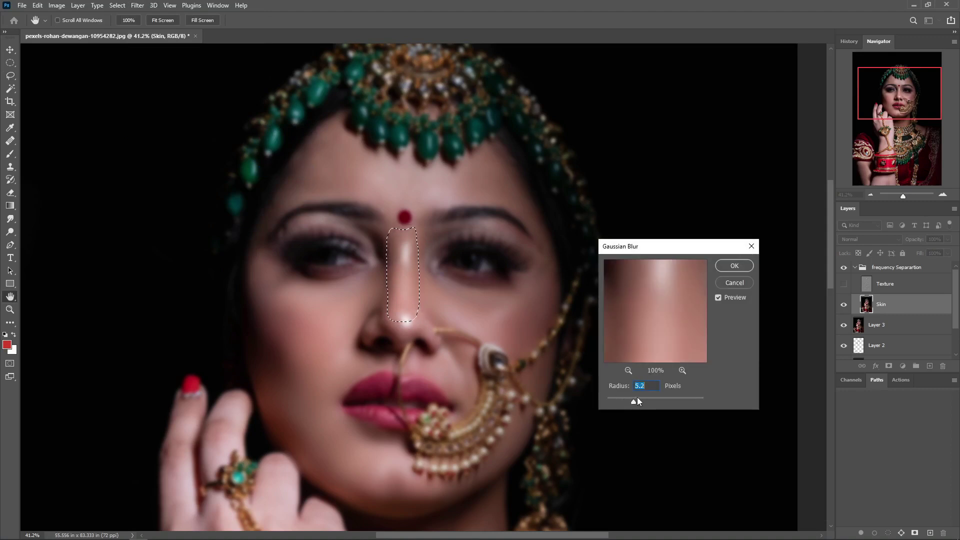
click(734, 265)
key(ctrl+d)
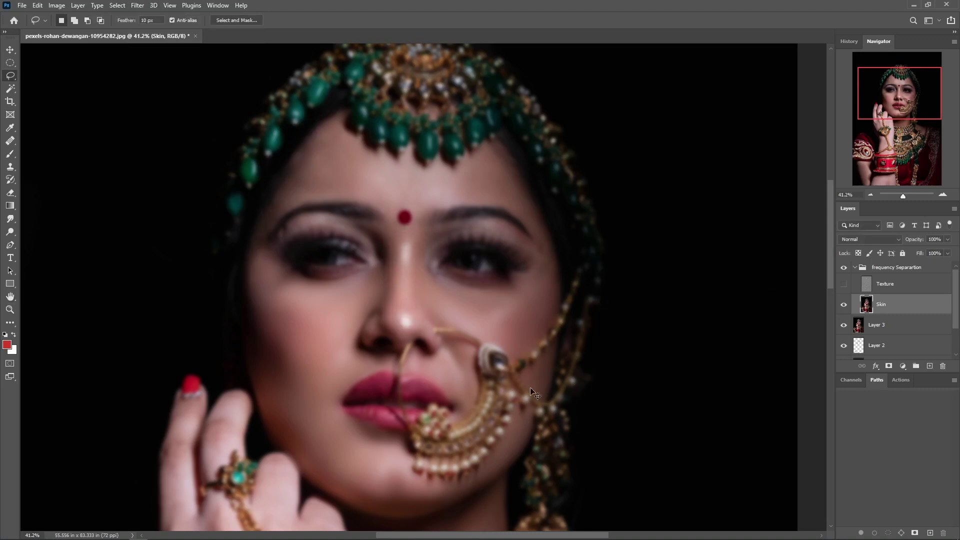
- Lasso the neck skin below the chin and apply a Gaussian Blur
drag(406, 463, 396, 270)
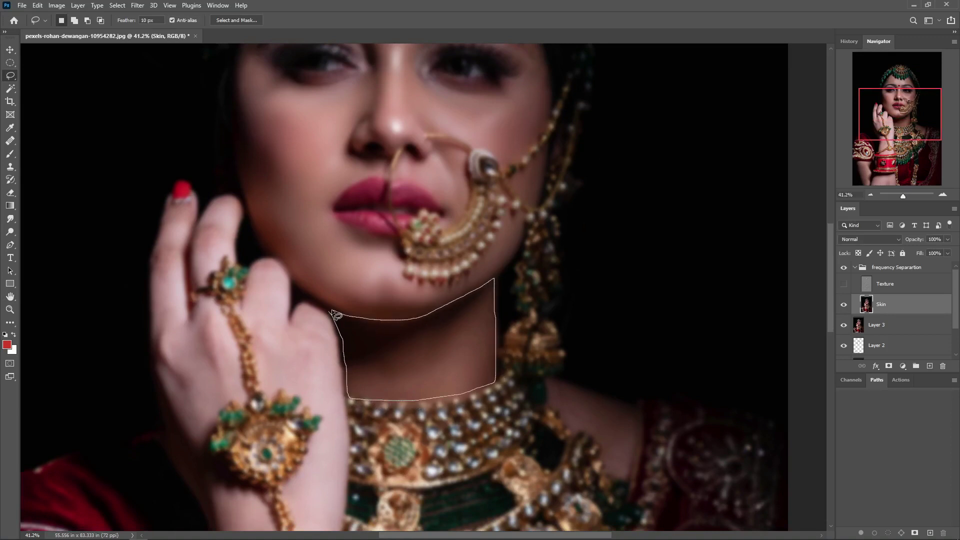
drag(383, 320, 330, 312)
click(138, 6)
click(299, 170)
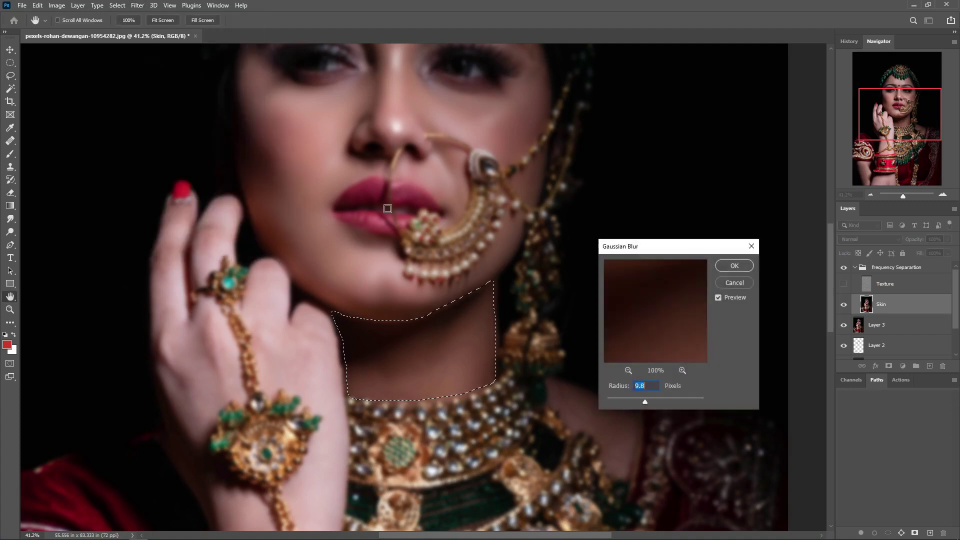
click(734, 266)
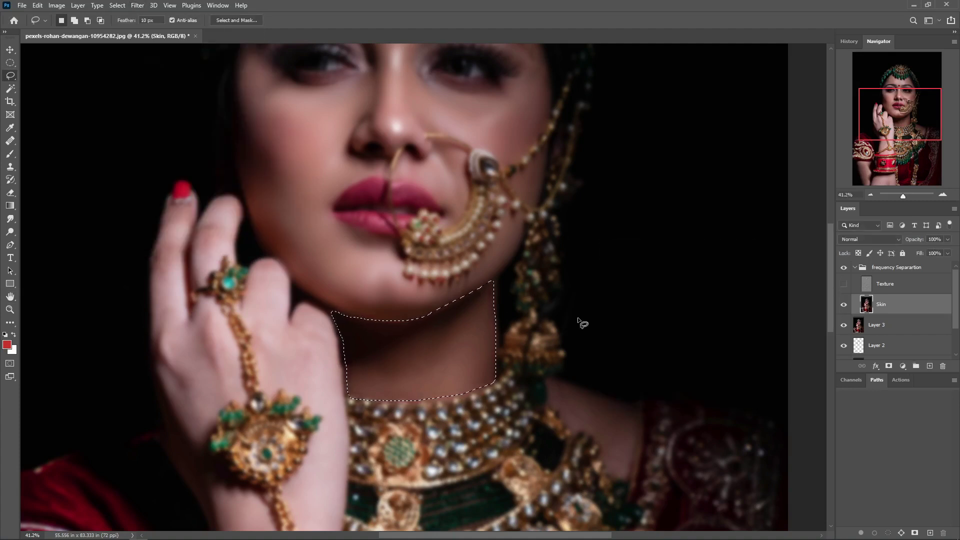
key(ctrl+d)
- Trace around the raised fingers and apply an 8.6-pixel Gaussian Blur
drag(324, 422, 310, 465)
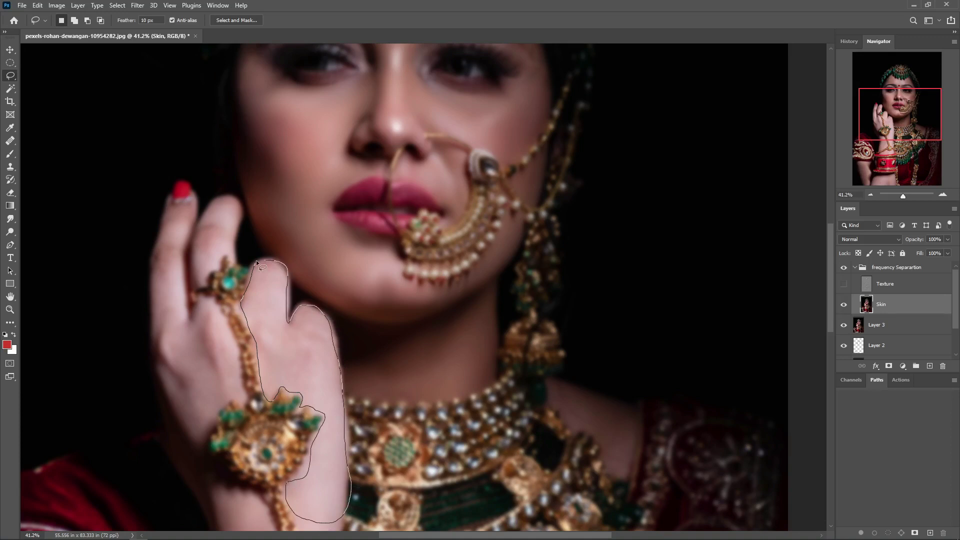
drag(256, 260, 256, 261)
click(137, 5)
mouse_move(193, 133)
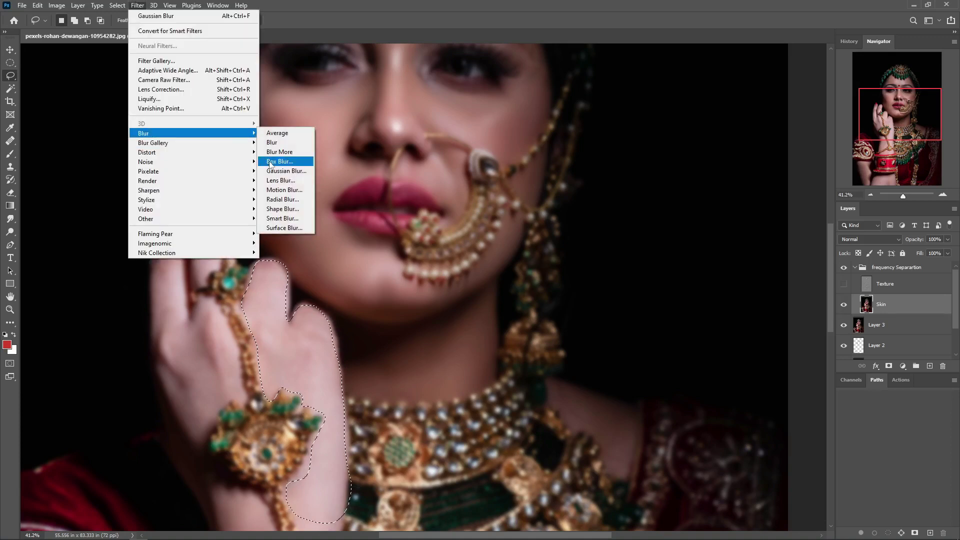
click(285, 171)
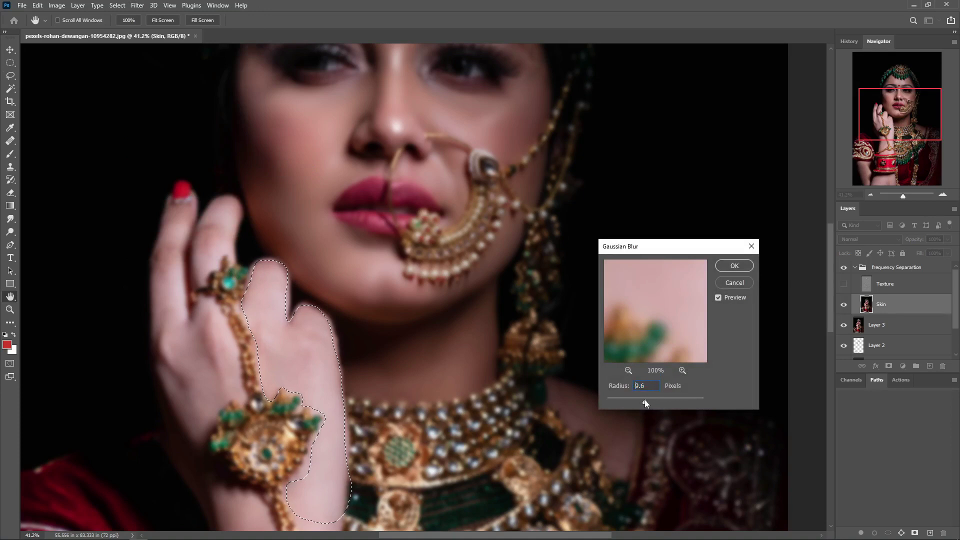
click(734, 266)
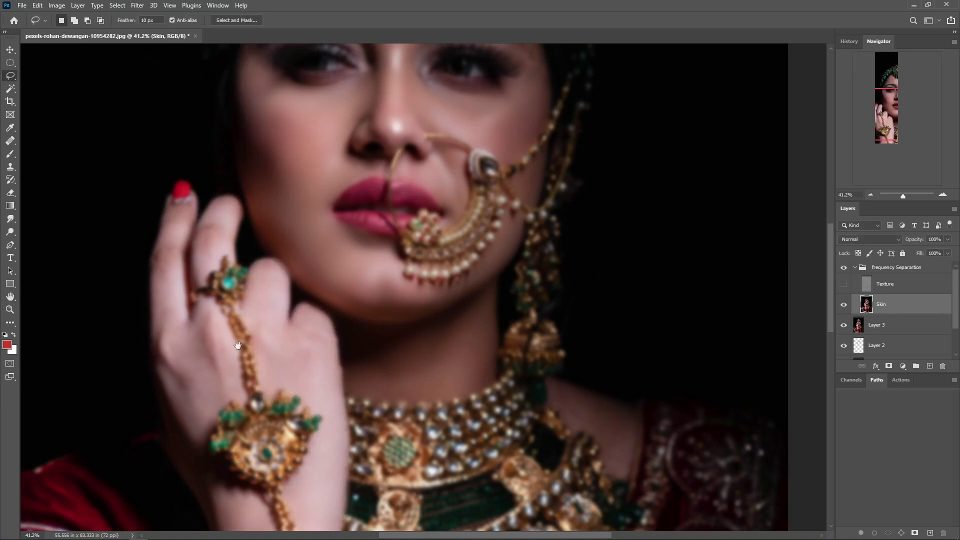
- Outline the back of the raised hand and apply the 8.6-pixel Gaussian Blur
drag(238, 345, 306, 280)
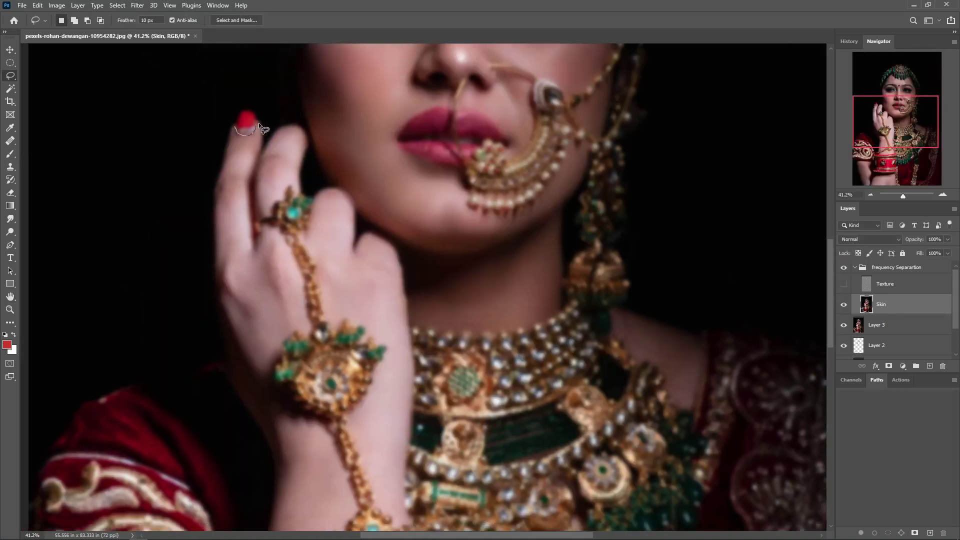
drag(281, 131, 288, 183)
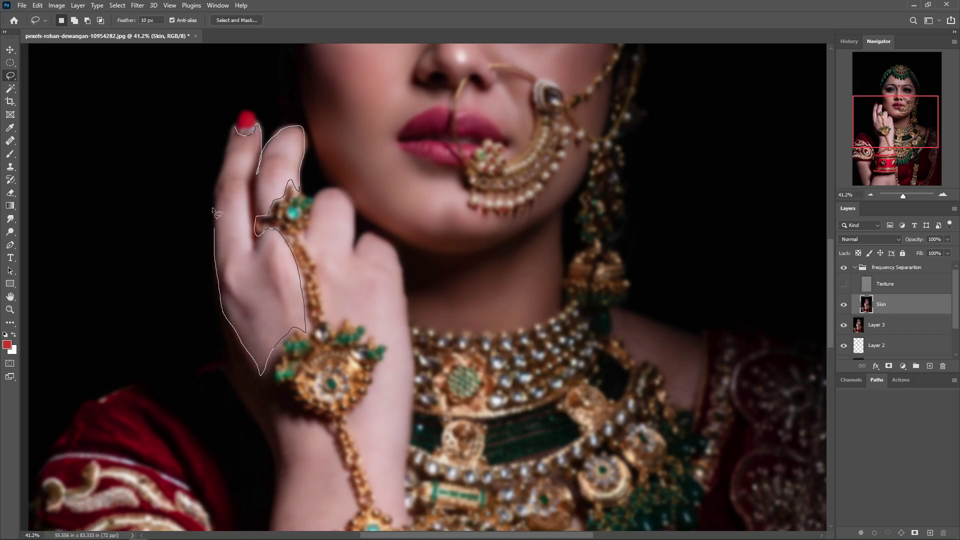
drag(226, 155, 233, 131)
click(138, 5)
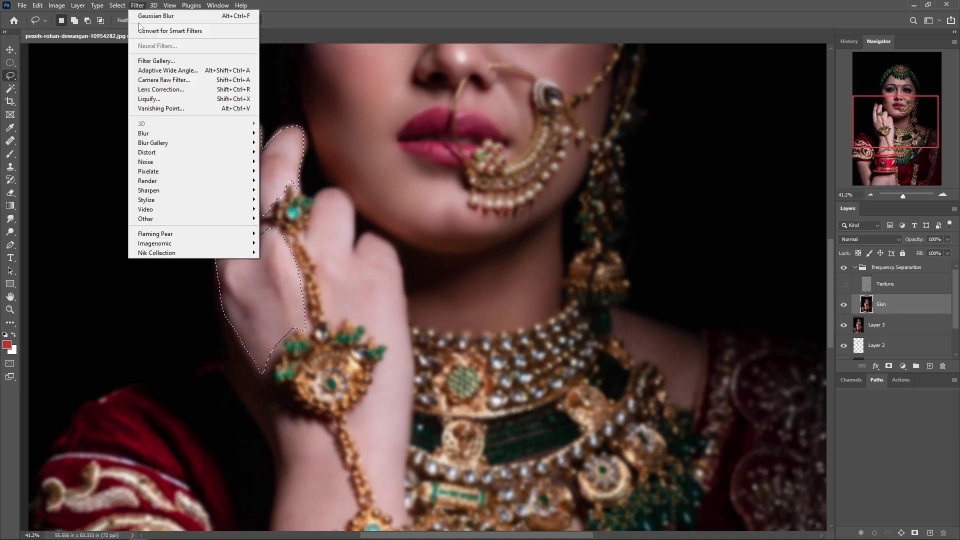
click(285, 171)
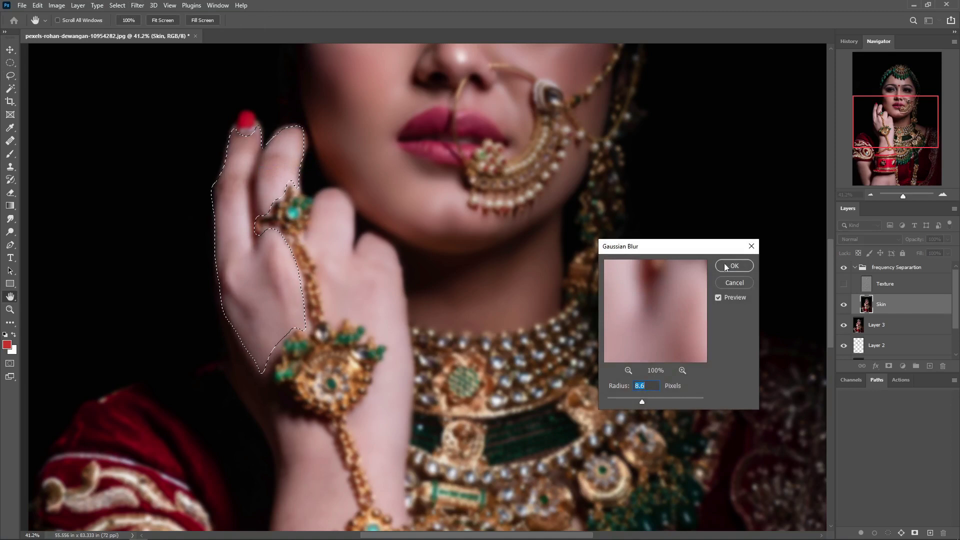
key(Return)
key(ctrl+d)
scroll(257, 317, down, 3)
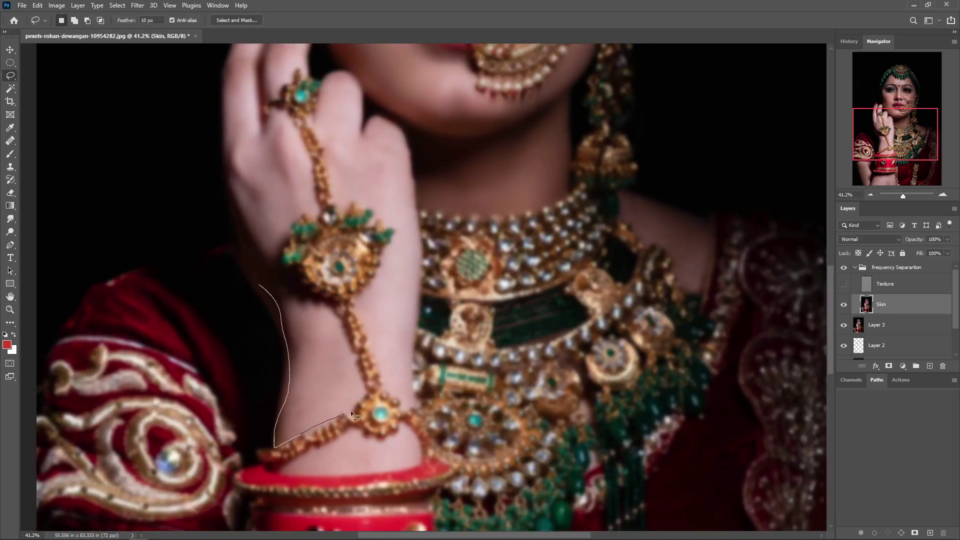
- Lasso the wrist skin and apply a Gaussian Blur
drag(283, 288, 262, 279)
click(137, 5)
click(307, 172)
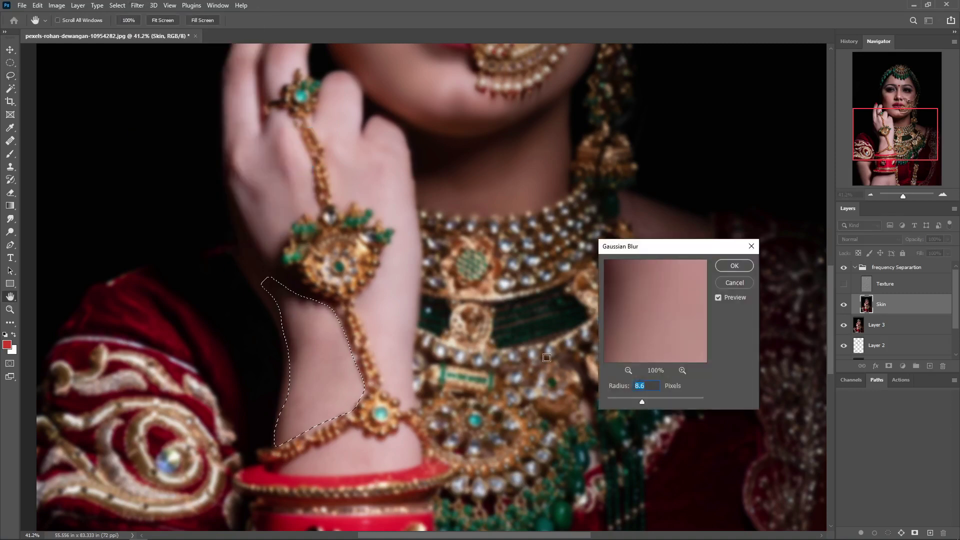
click(745, 265)
key(ctrl+d)
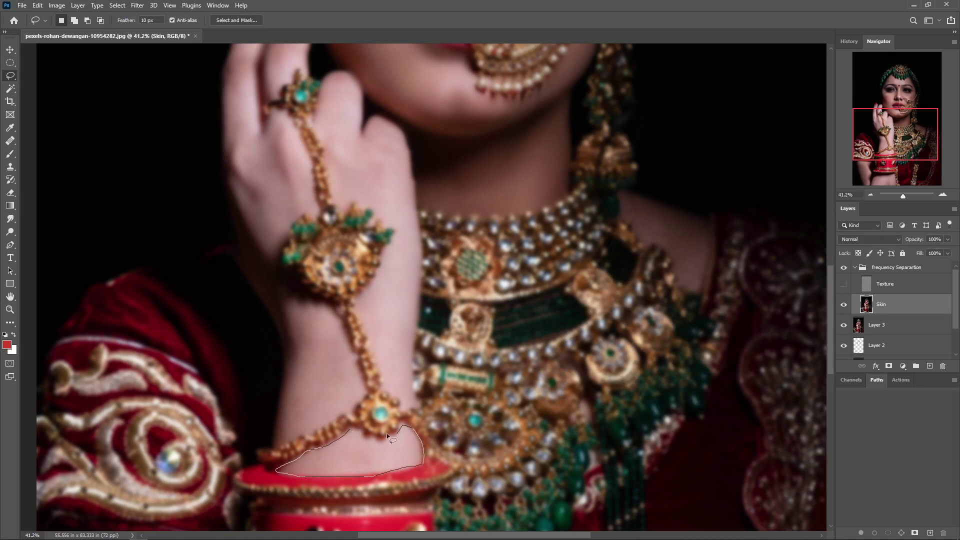
- Blur the skin above the red bangle with a 5.4-pixel Gaussian Blur
drag(357, 429, 277, 470)
click(137, 5)
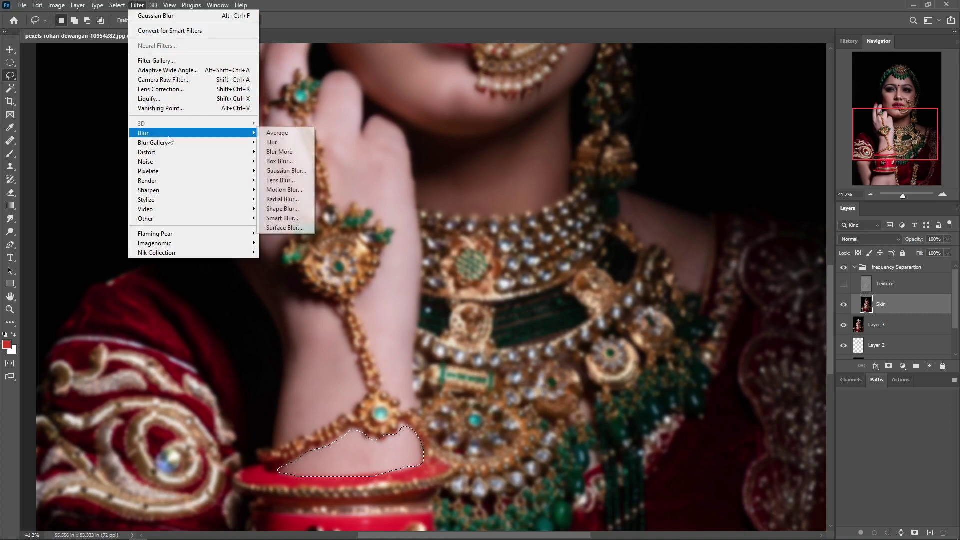
click(292, 171)
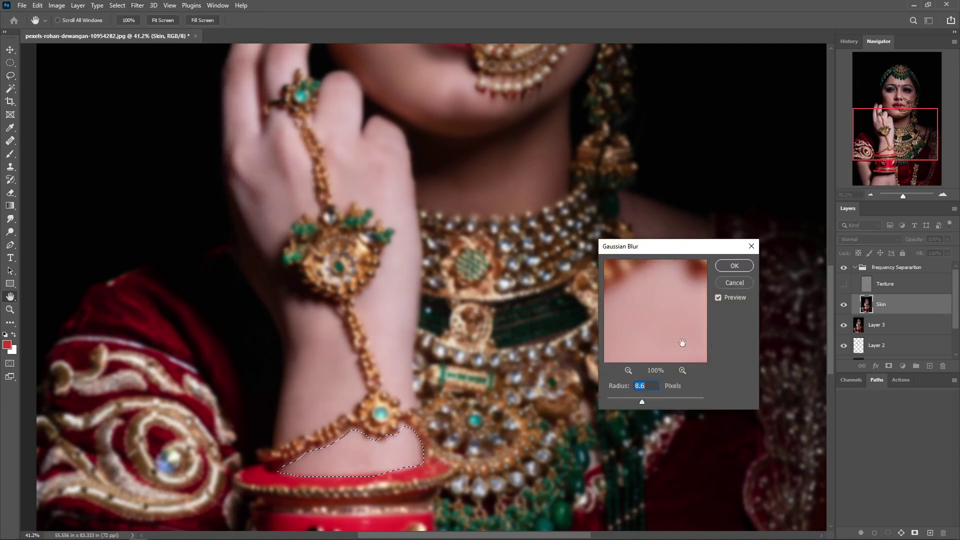
click(743, 269)
- Blur the neck skin right of the necklace with a 5.4-pixel Gaussian Blur
drag(447, 386, 345, 414)
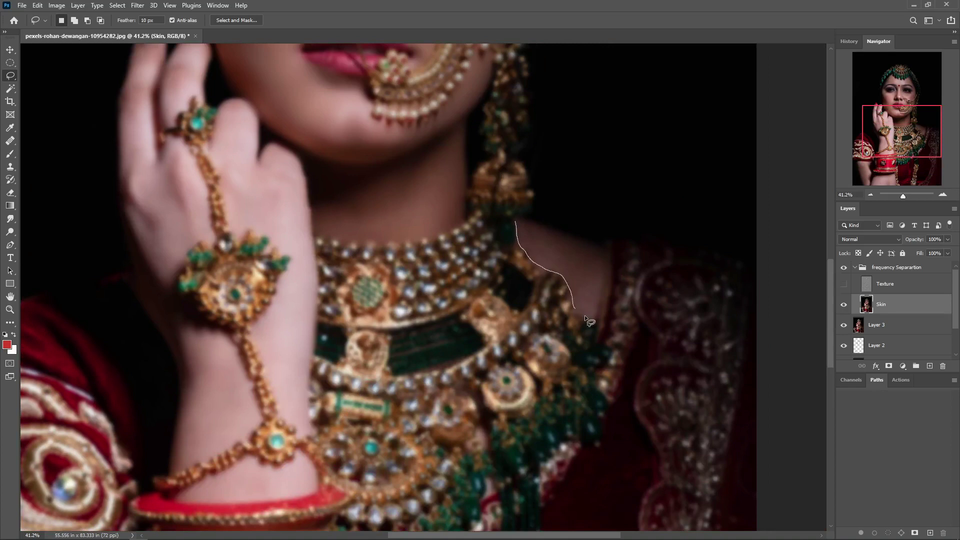
drag(608, 256, 518, 220)
click(138, 5)
click(293, 171)
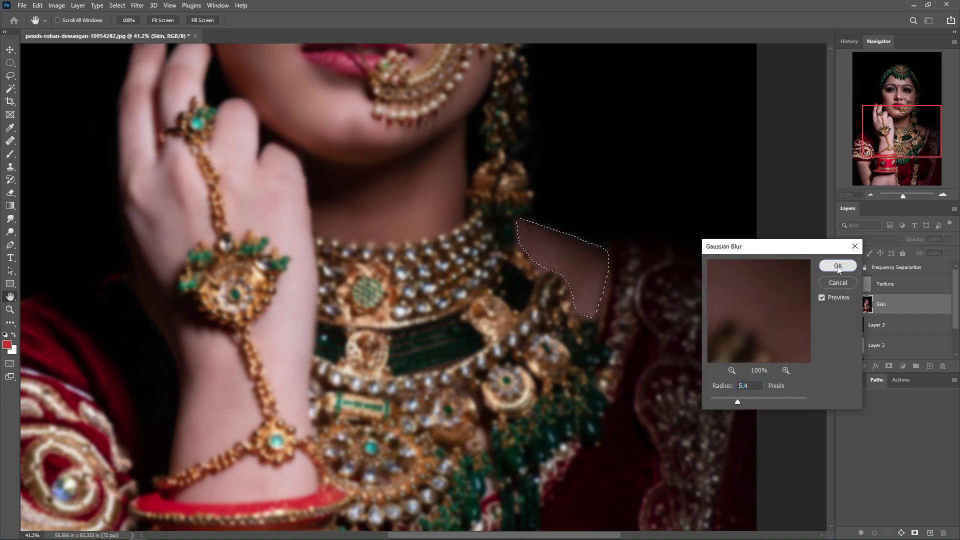
click(838, 266)
drag(475, 364, 458, 240)
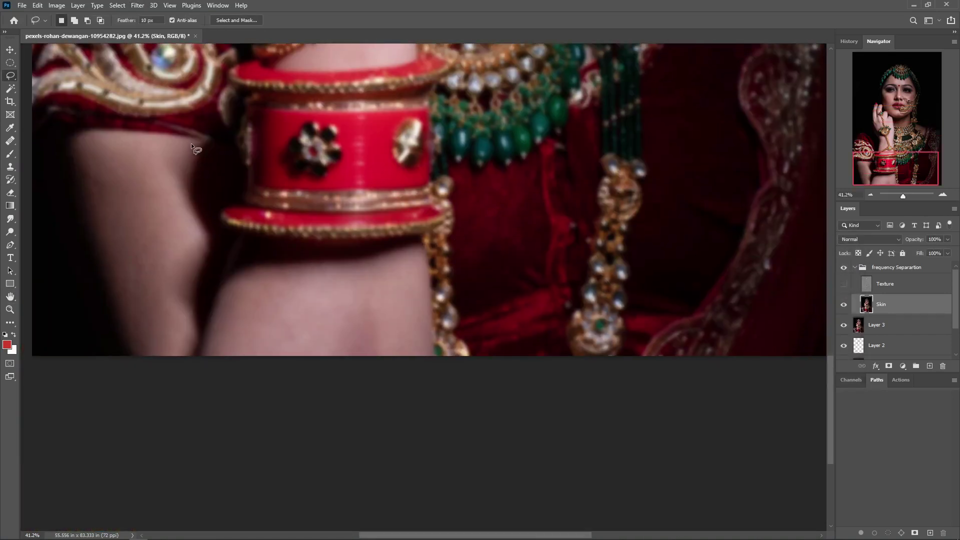
- Lasso the bare upper arm on the Skin layer and apply a Gaussian Blur of about 14 pixels
drag(74, 142, 221, 233)
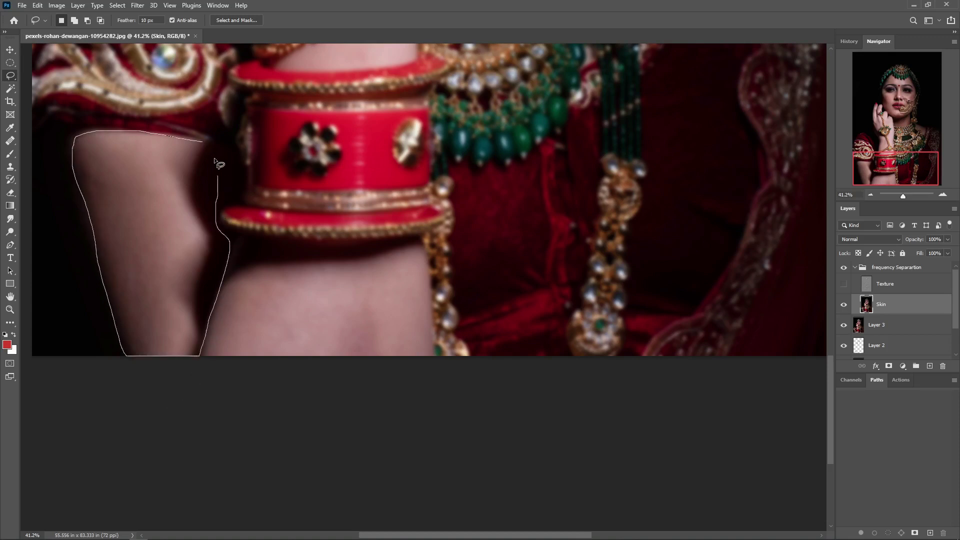
drag(221, 233, 205, 144)
click(138, 5)
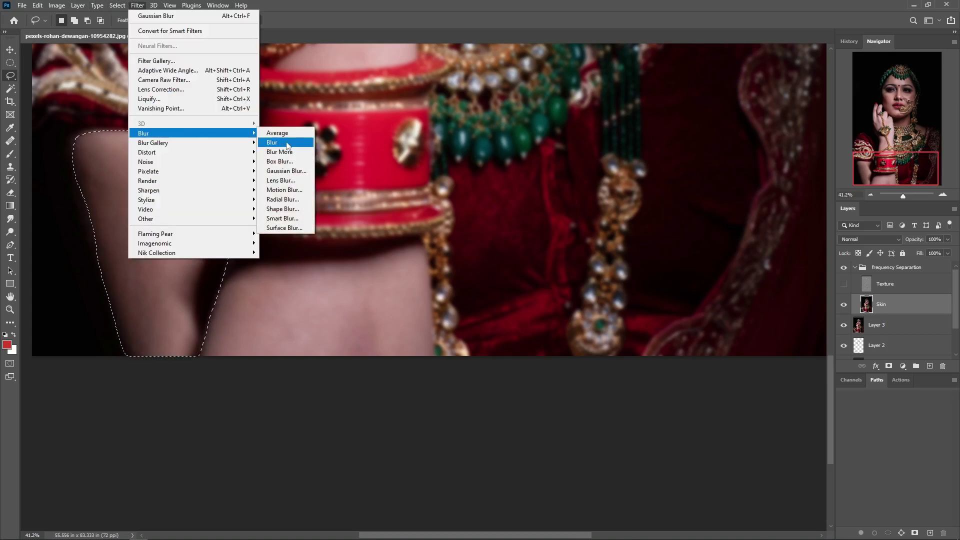
click(283, 171)
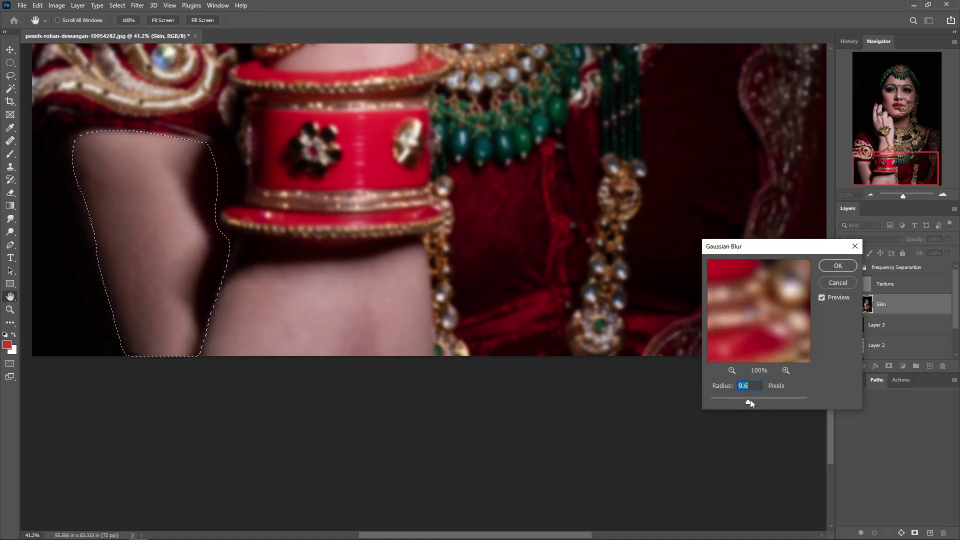
drag(747, 398, 750, 402)
click(837, 265)
key(ctrl+d)
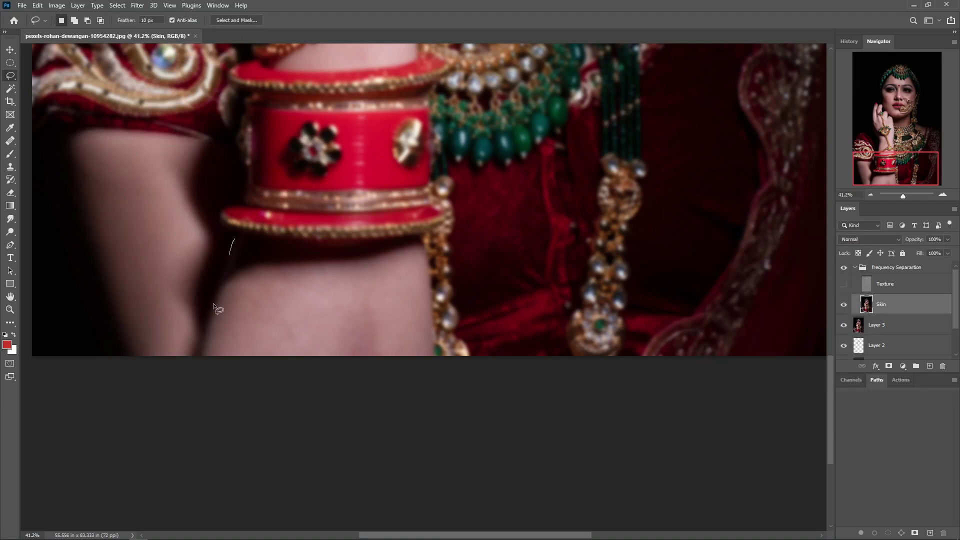
- Lasso the forearm below the bangles, apply a Gaussian Blur of about 19 pixels, and fit the image to the window
mouse_move(415, 370)
mouse_down()
mouse_move(439, 364)
mouse_move(428, 300)
mouse_up()
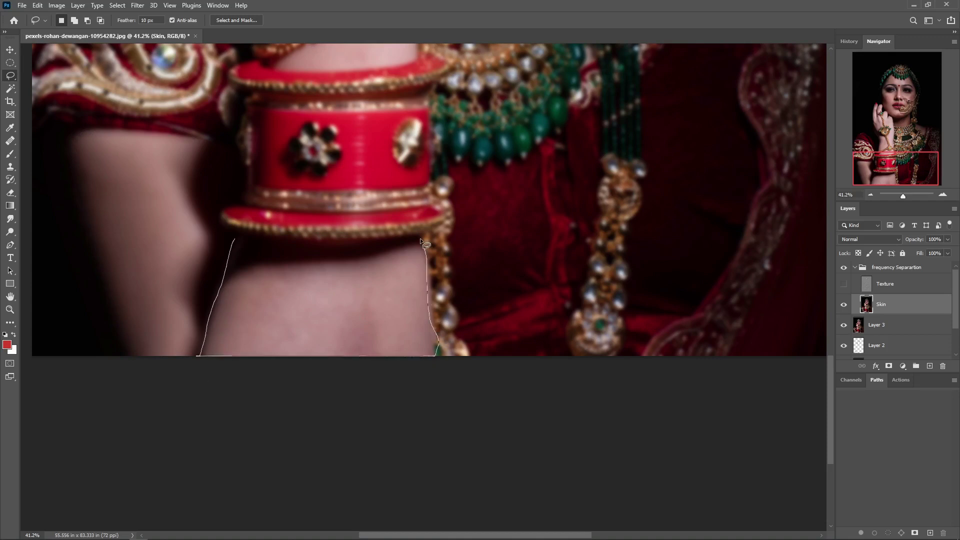
drag(420, 238, 229, 250)
click(137, 5)
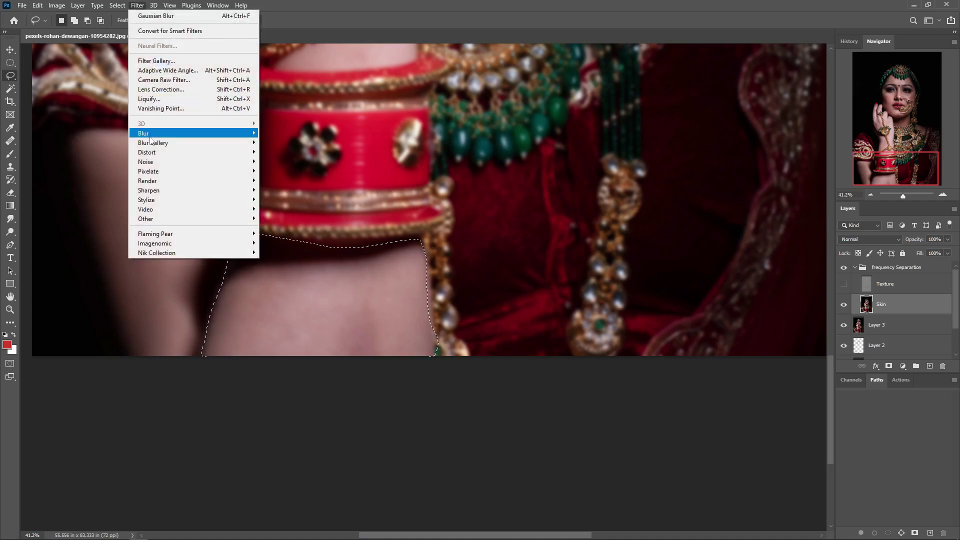
mouse_move(143, 133)
click(283, 171)
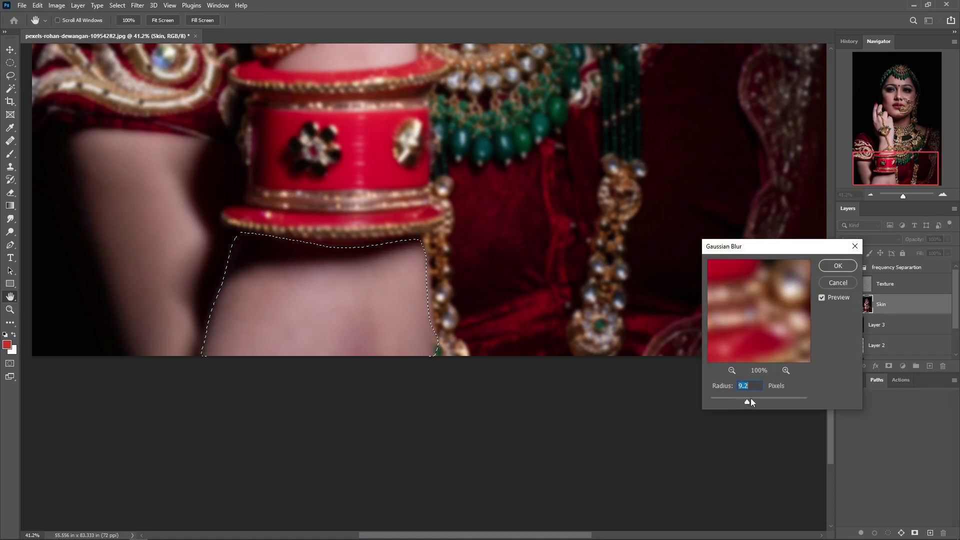
drag(751, 402, 755, 403)
click(838, 266)
key(l)
key(ctrl+d)
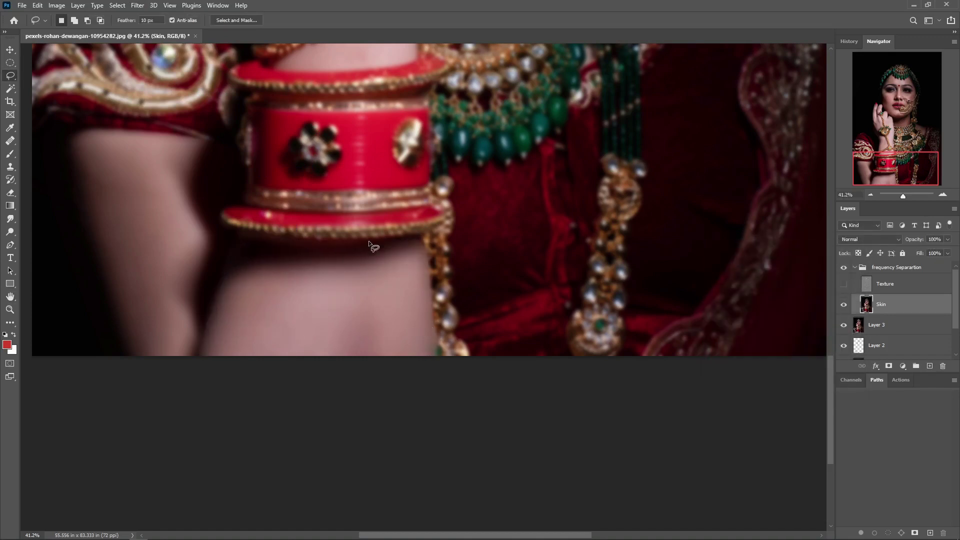
key(ctrl+0)
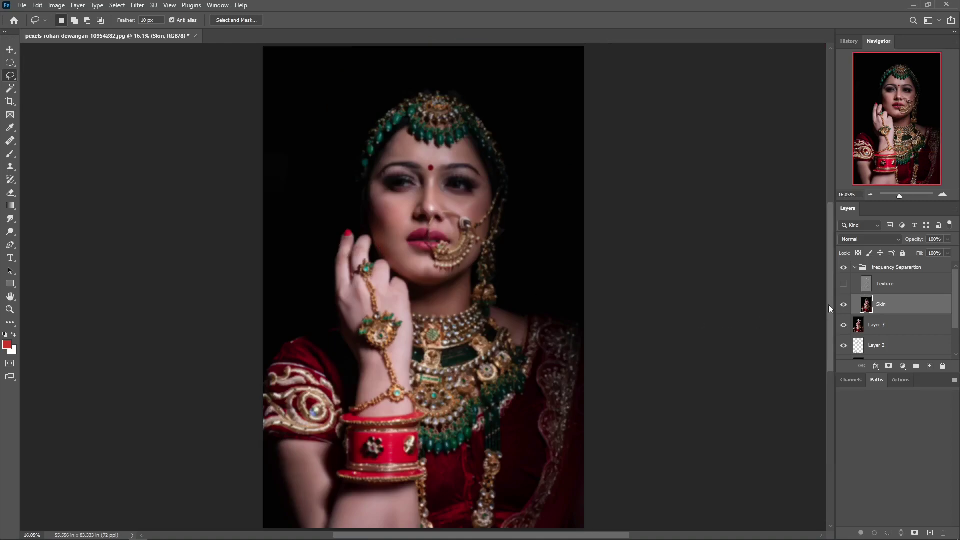
- Show the Texture layer again and collapse the frequency separation group
click(843, 284)
click(892, 289)
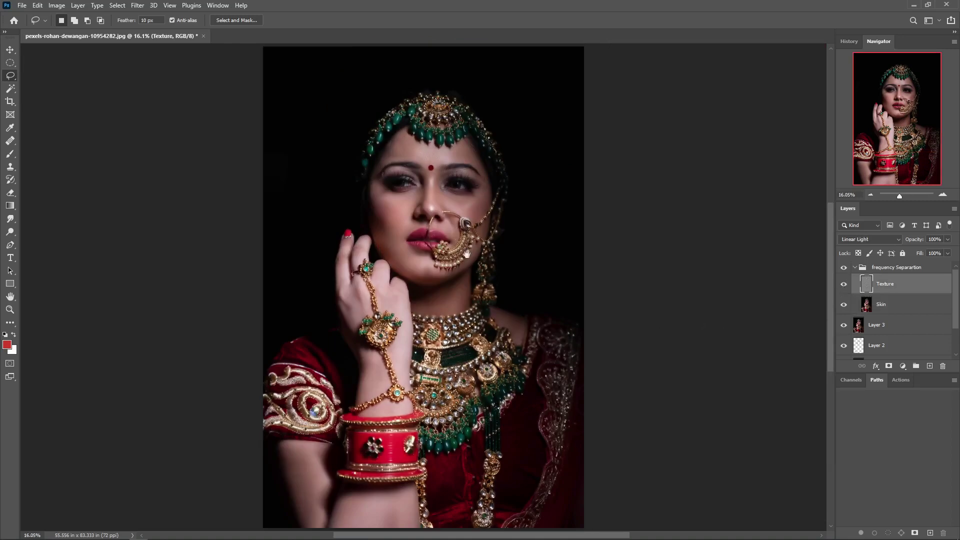
drag(418, 180, 575, 182)
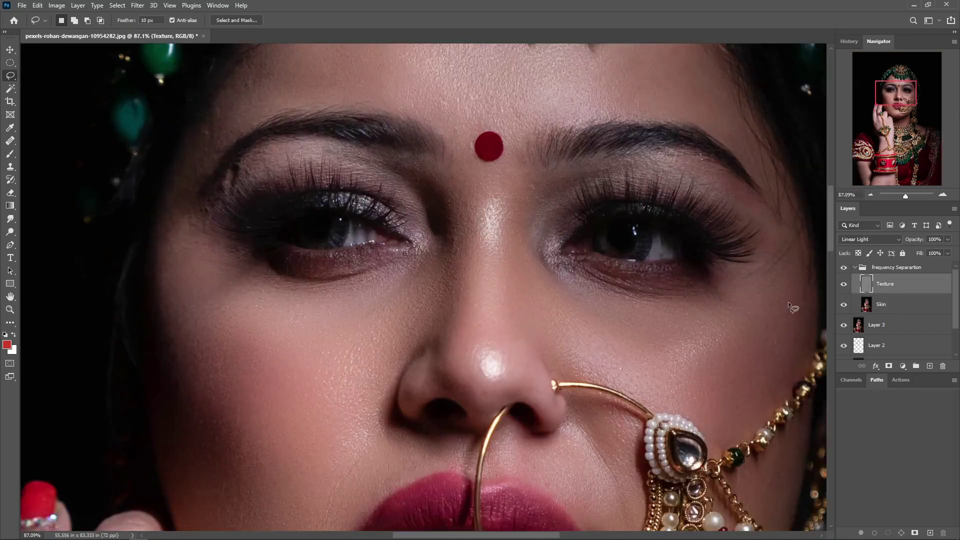
click(854, 268)
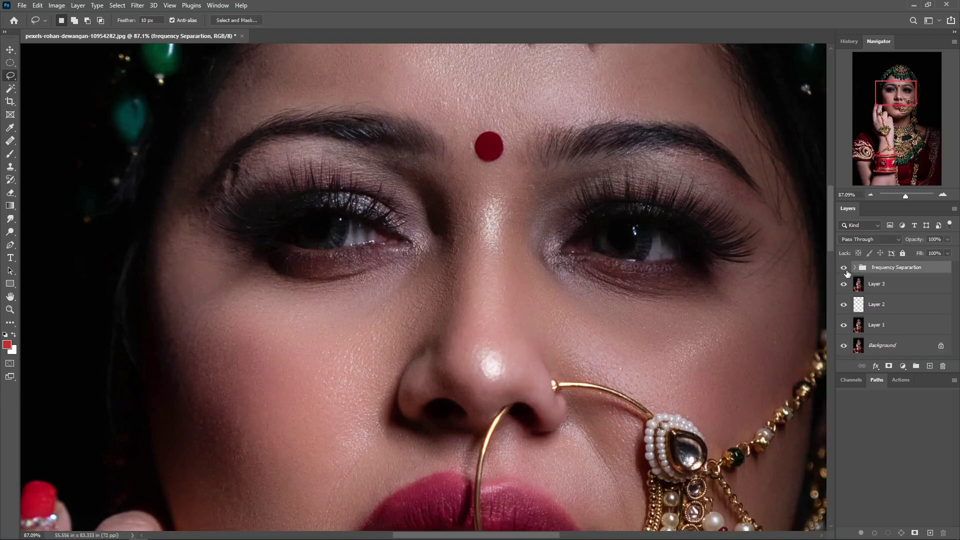
key(ctrl+0)
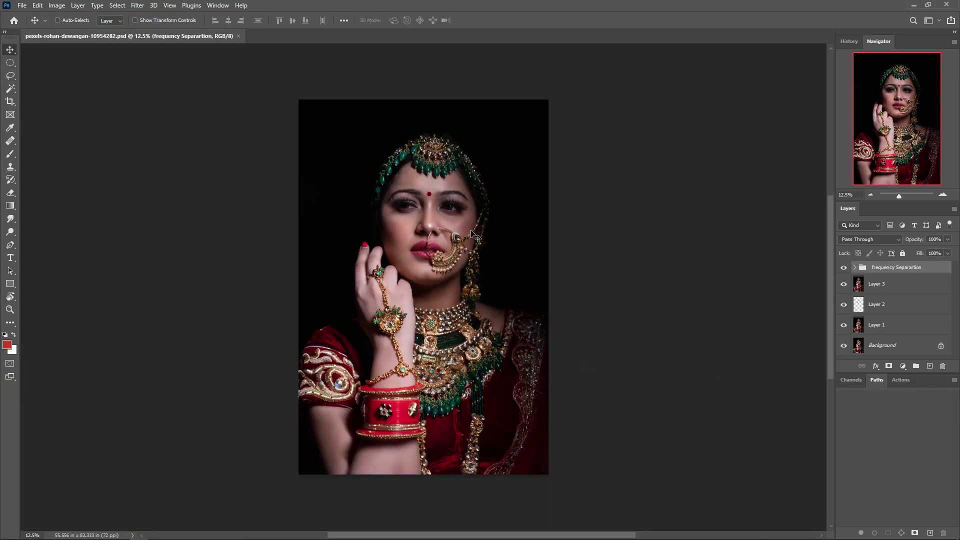
- Toggle the frequency separation group's visibility to compare before and after
click(844, 269)
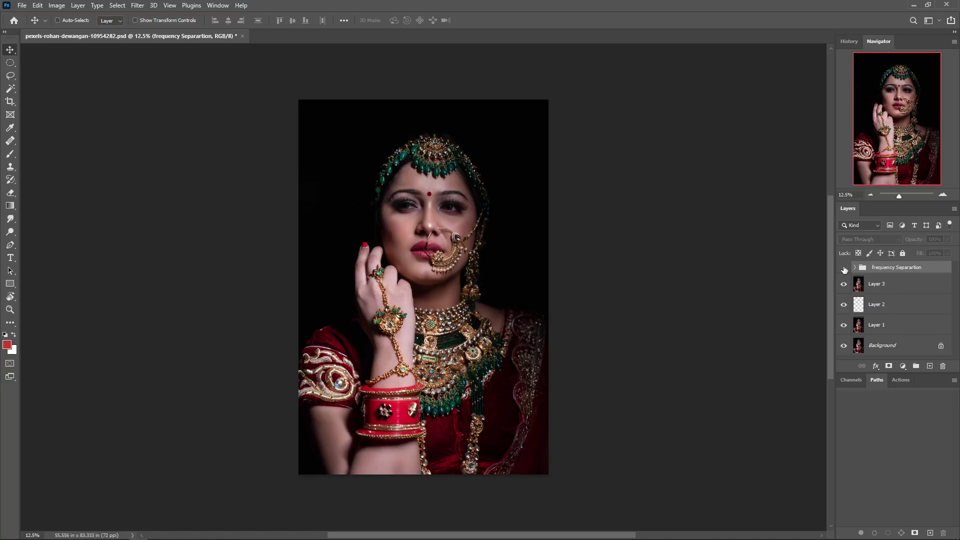
click(844, 269)
click(844, 269)
scroll(458, 197, up, 5)
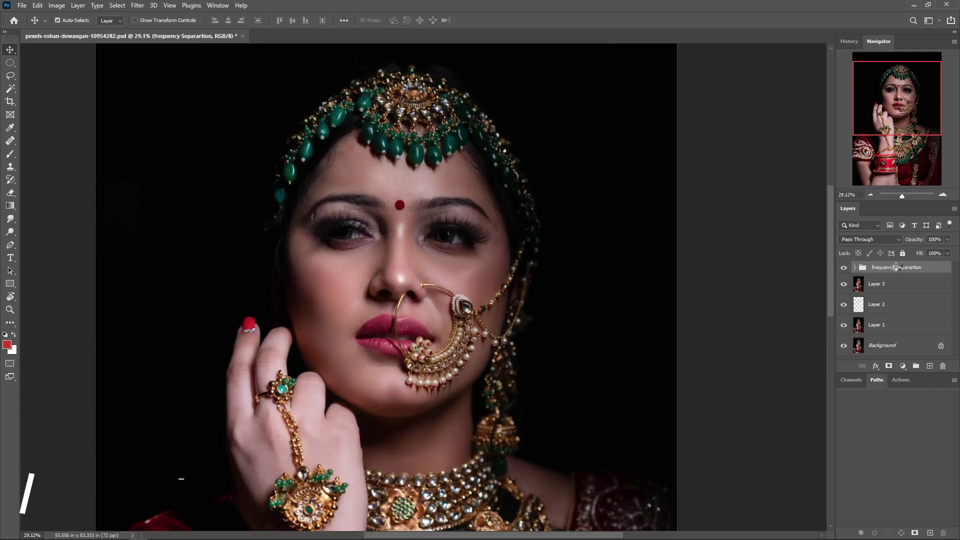
- Stamp all visible layers into a new merged Layer 4
key(ctrl+alt+shift+e)
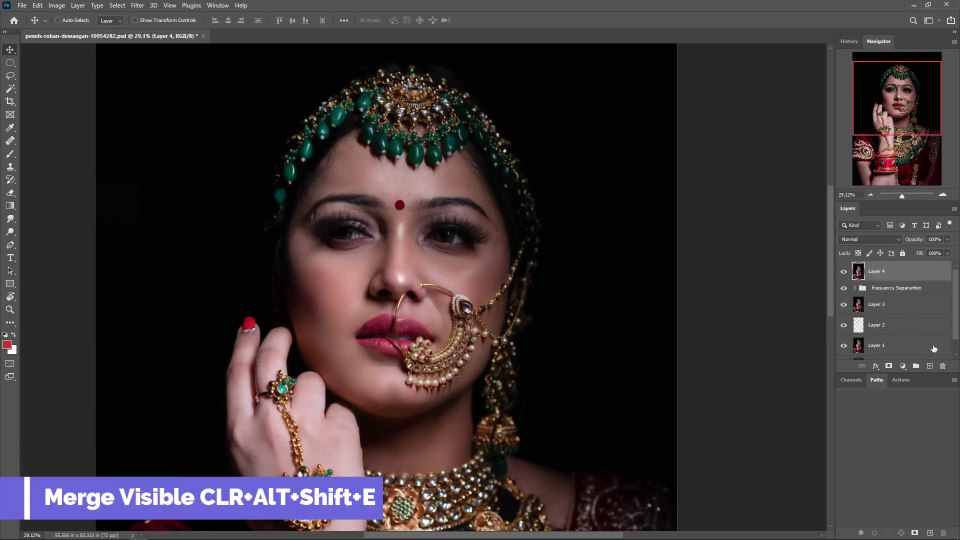
key(ctrl+j)
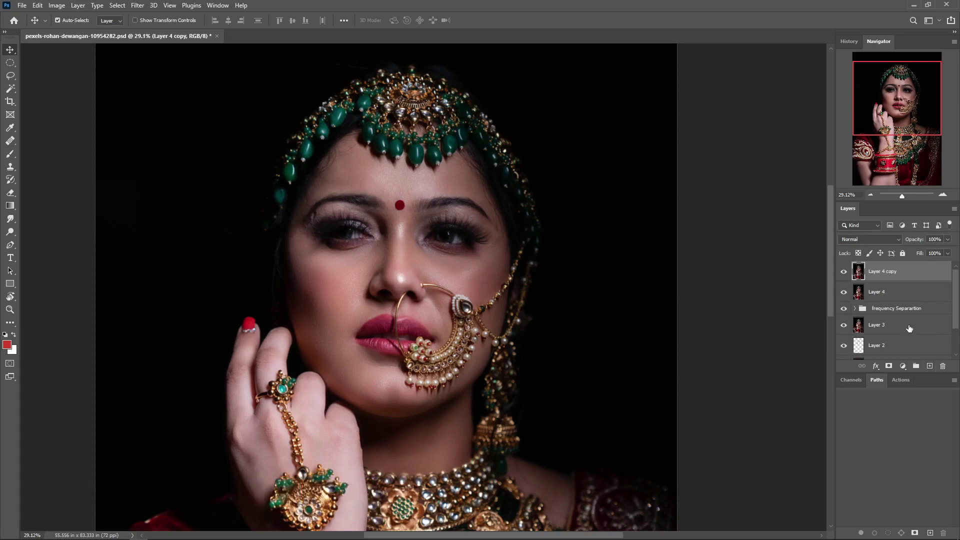
key(Delete)
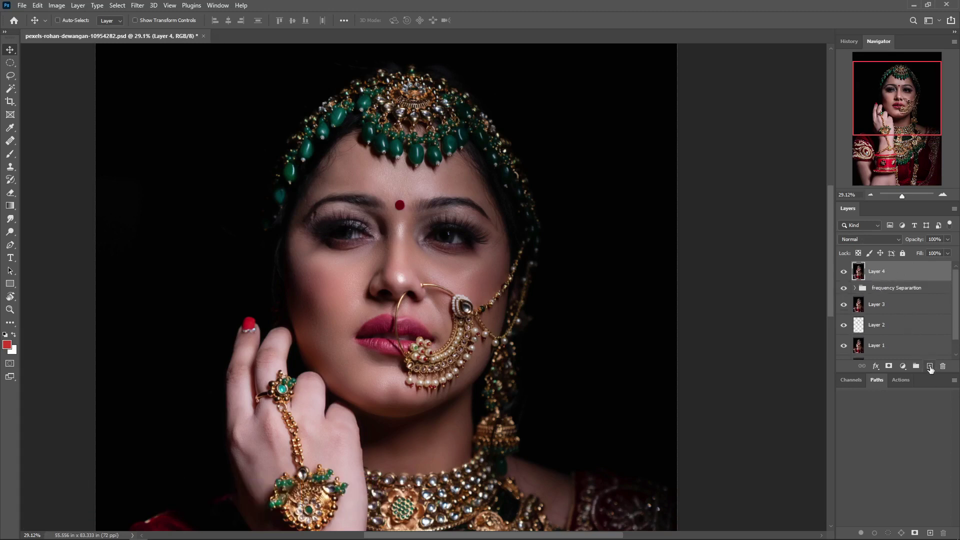
- Add an empty layer named Dodge and set up the Brush tool with white foreground
click(930, 367)
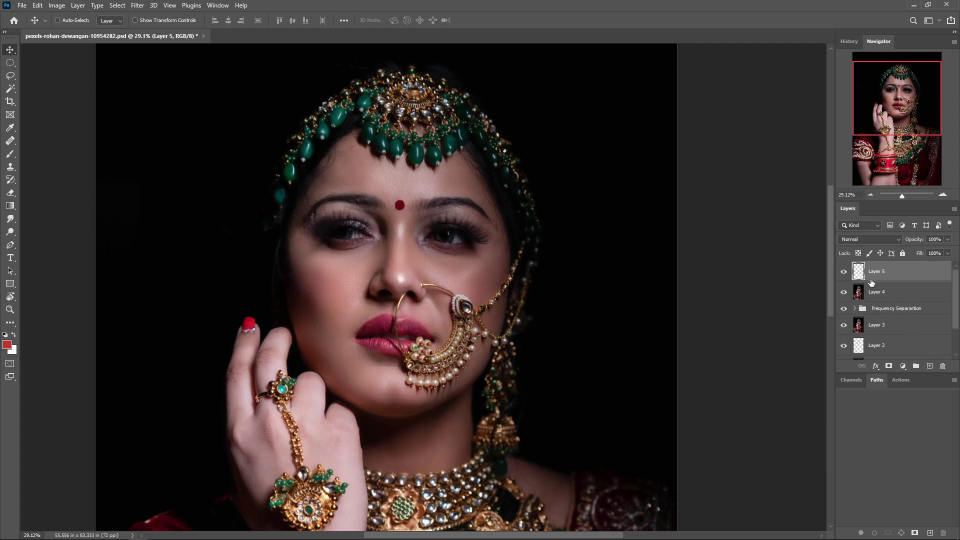
double_click(872, 274)
text(Dodge)
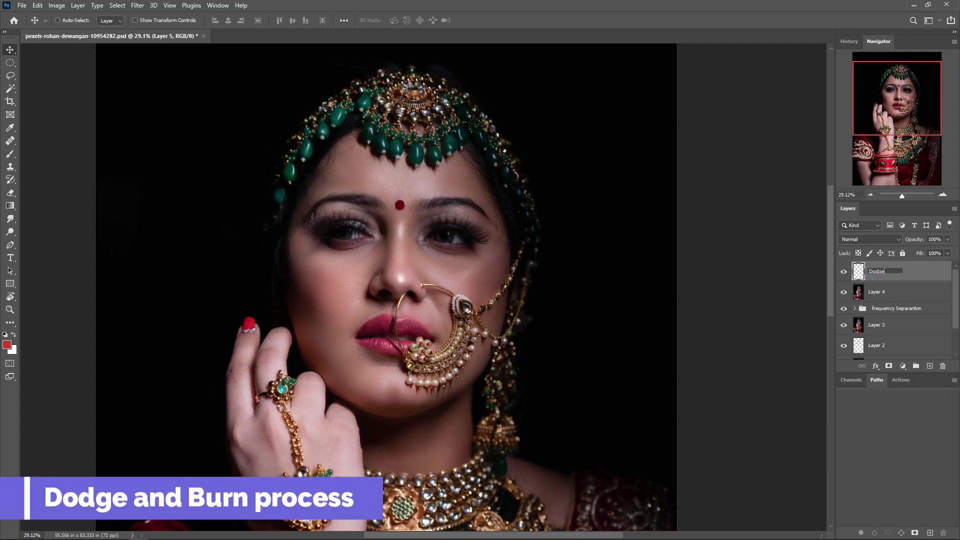
key(Return)
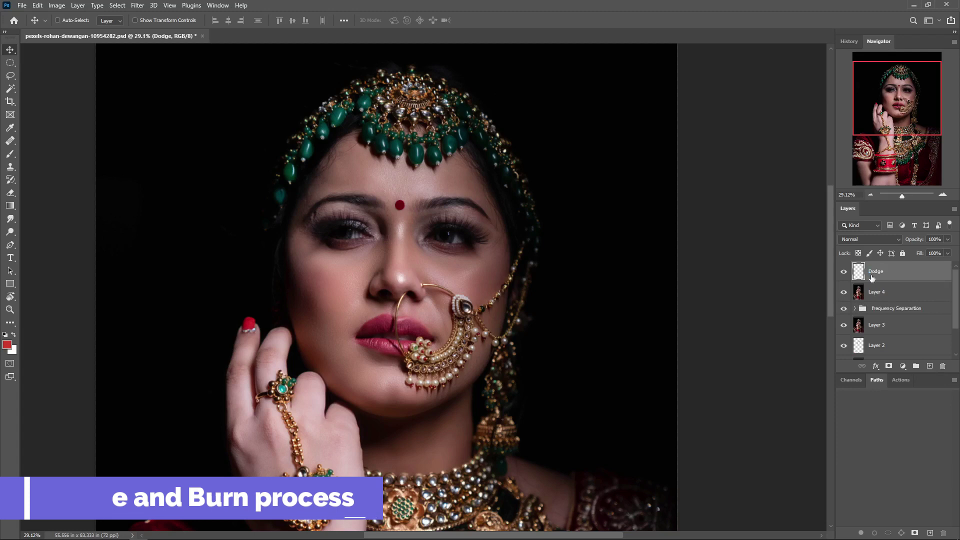
key(d)
click(13, 335)
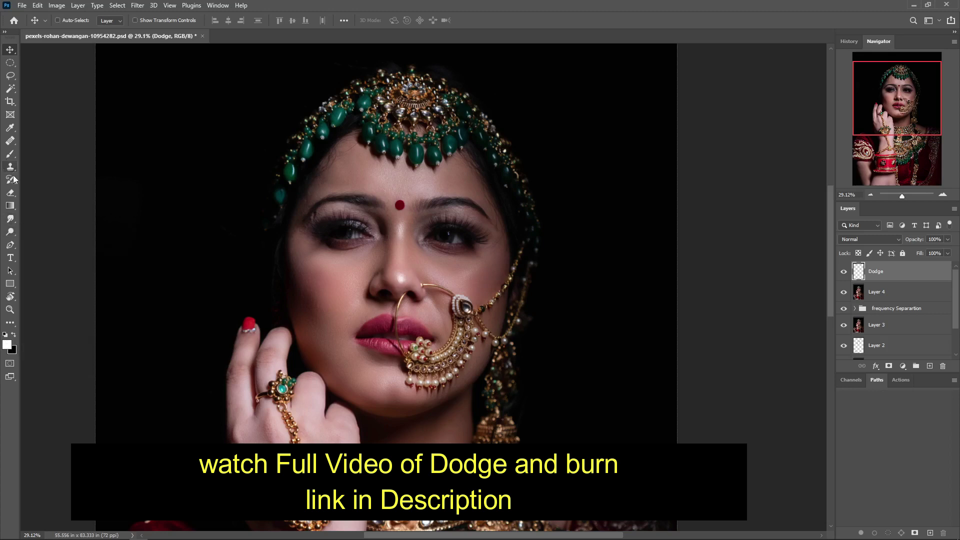
click(12, 156)
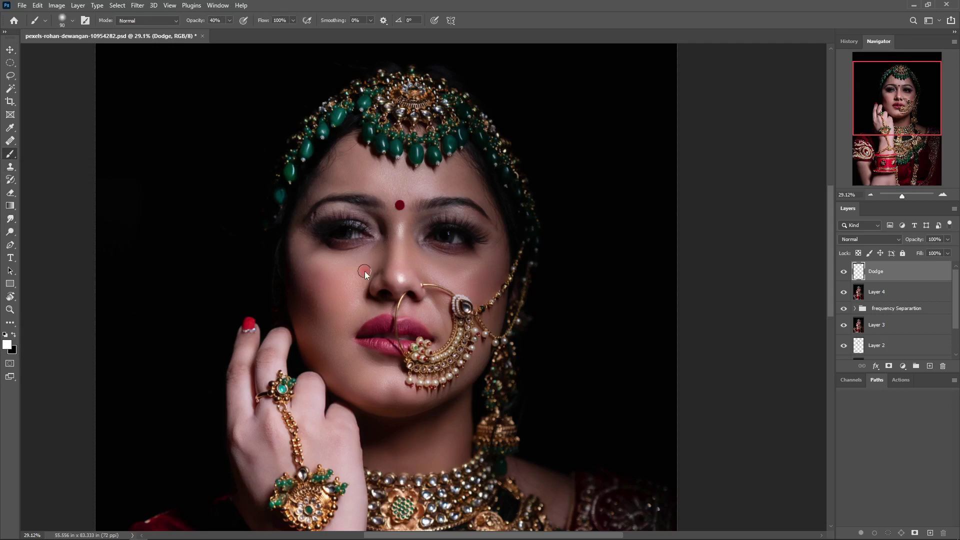
- Paint white highlights on Dodge over the nose bridge, cheek under the eye and upper lip
mouse_move(364, 270)
mouse_down()
mouse_move(374, 274)
mouse_move(354, 287)
mouse_move(338, 323)
mouse_move(343, 315)
mouse_up()
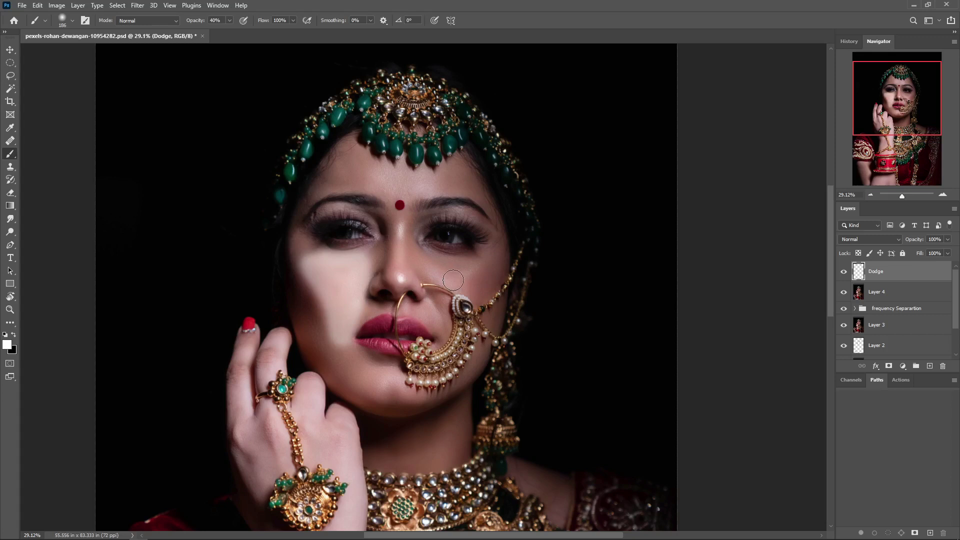
alt+right_click(408, 248)
alt+right_click(397, 235)
drag(400, 228, 403, 269)
alt+right_click(403, 269)
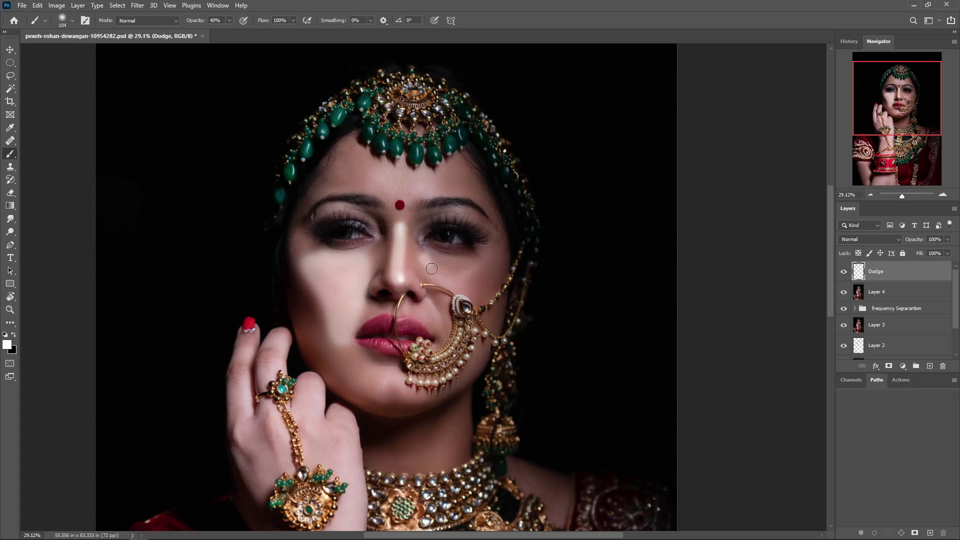
mouse_move(450, 277)
mouse_down()
mouse_move(460, 287)
mouse_move(445, 260)
mouse_up()
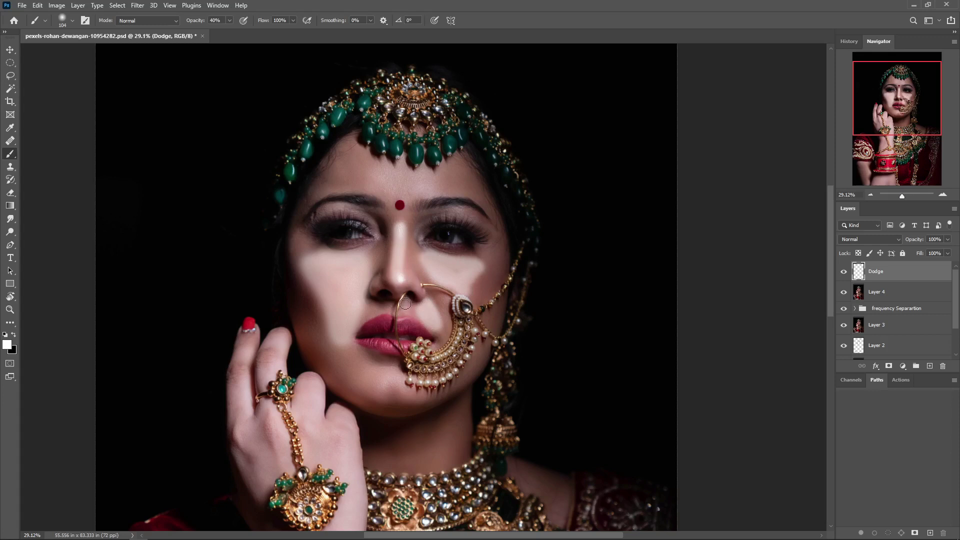
drag(405, 303, 404, 303)
mouse_move(399, 360)
mouse_down()
mouse_move(381, 367)
mouse_move(390, 392)
mouse_up()
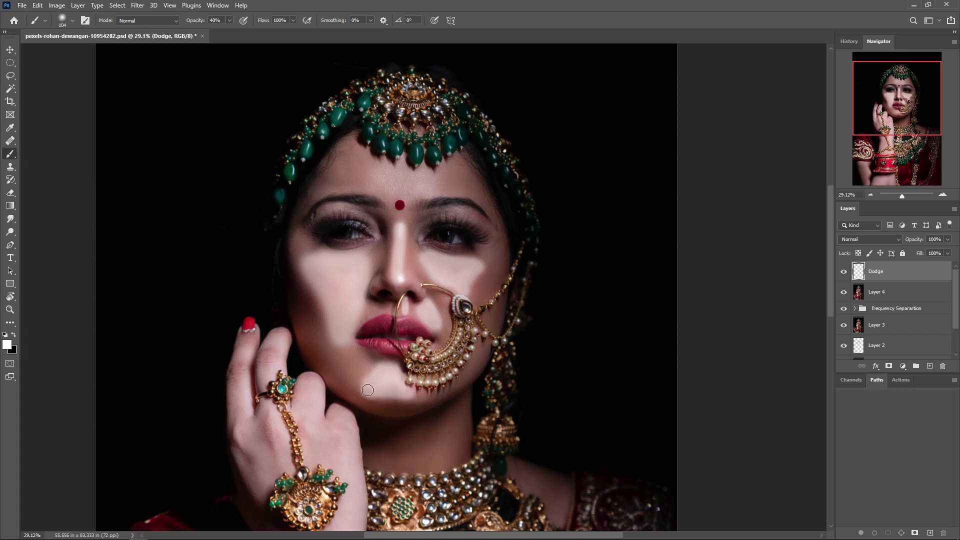
mouse_move(381, 345)
mouse_down()
mouse_move(400, 345)
mouse_move(371, 344)
mouse_move(392, 353)
mouse_move(423, 348)
mouse_move(379, 342)
mouse_move(460, 349)
mouse_up()
alt+scroll(395, 360, up, 3)
alt+scroll(410, 375, up, 3)
drag(455, 277, 462, 296)
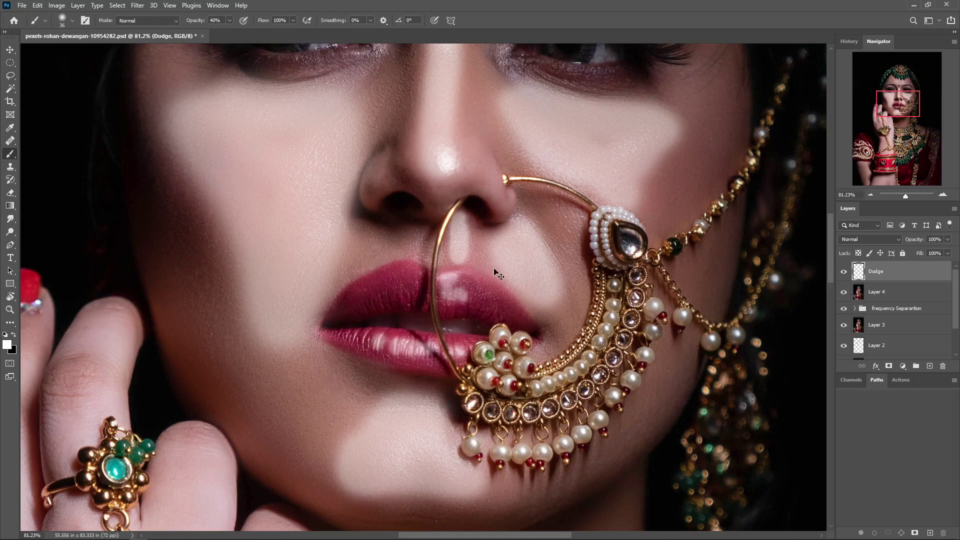
- Brighten the forehead beside the bindi and the skin under both eyebrows
key(ctrl+minus)
key(ctrl+minus)
key(ctrl+minus)
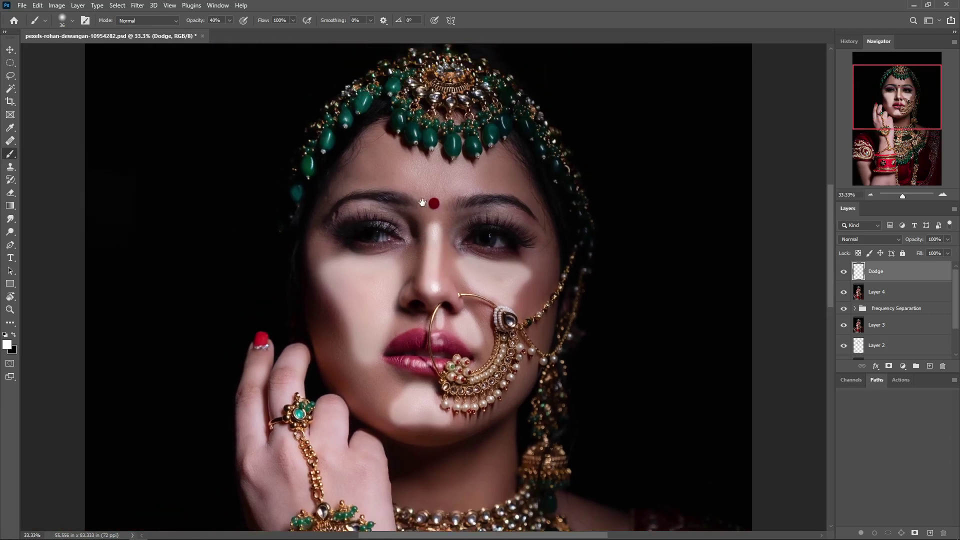
scroll(416, 153, up, 5)
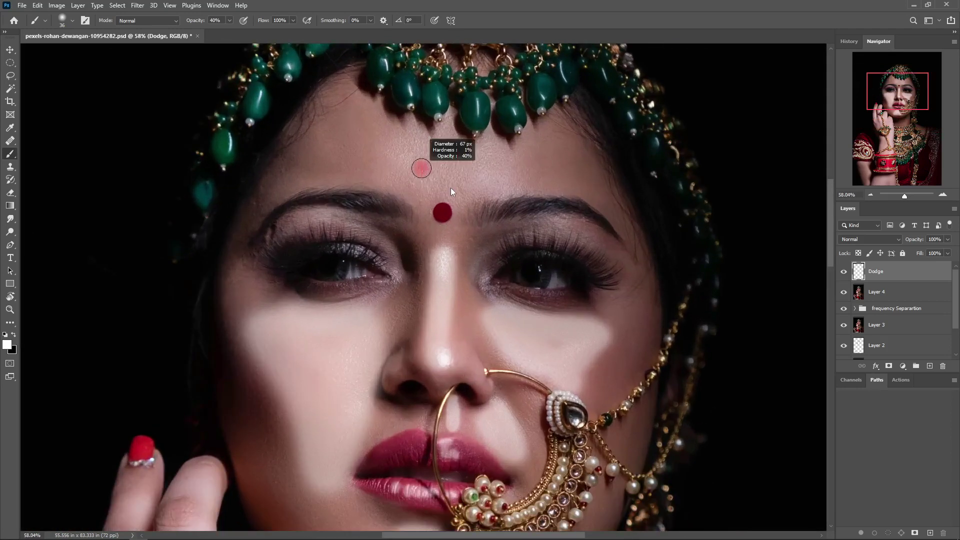
mouse_move(410, 142)
mouse_down()
mouse_move(416, 196)
mouse_move(433, 154)
mouse_move(446, 150)
mouse_move(480, 178)
mouse_move(511, 181)
mouse_up()
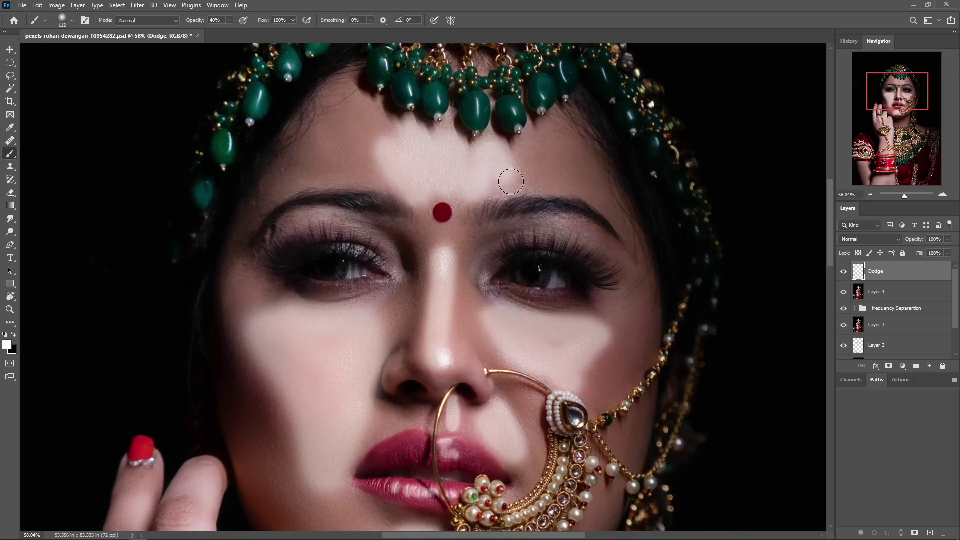
alt+right_click(306, 220)
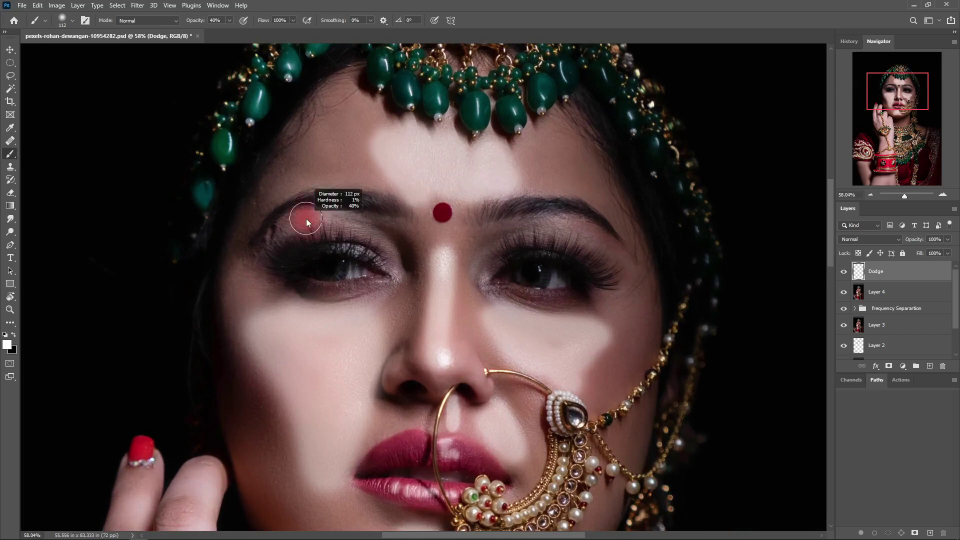
mouse_move(295, 222)
mouse_down()
mouse_move(340, 217)
mouse_move(287, 225)
mouse_up()
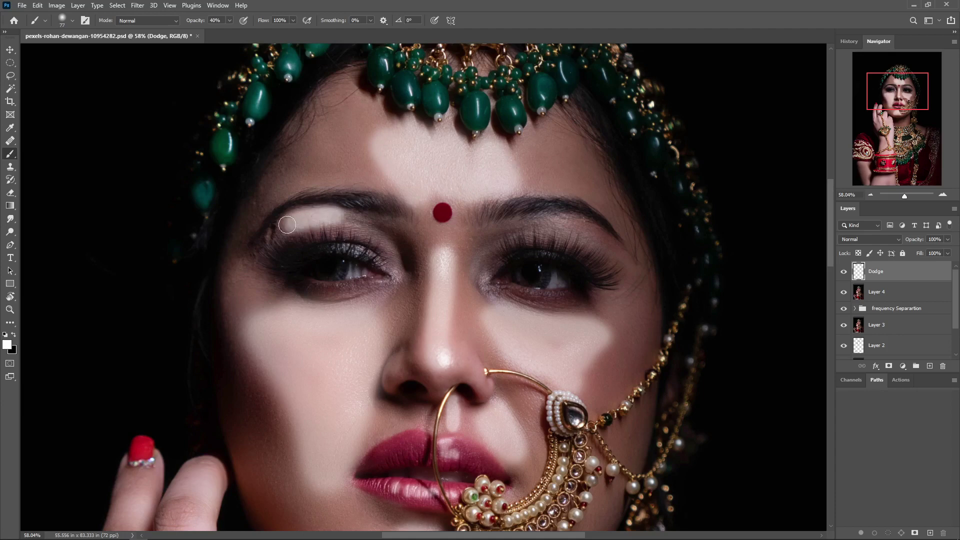
mouse_move(535, 227)
mouse_down()
mouse_move(592, 237)
mouse_move(565, 223)
mouse_move(598, 242)
mouse_up()
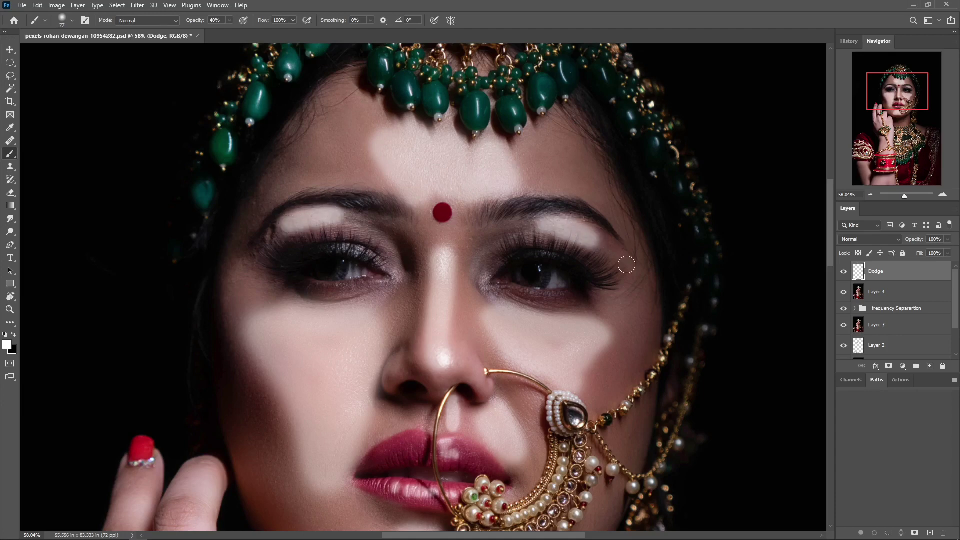
- Add a new layer above Dodge named burn, with black as the painting colour
click(925, 367)
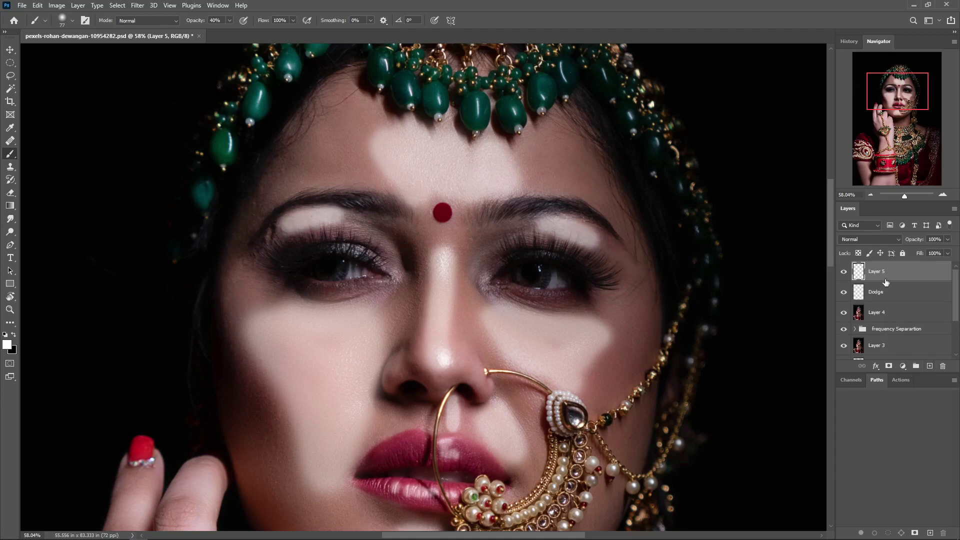
double_click(887, 276)
text(n)
key(Return)
click(14, 338)
- Darken the nose bridge, right cheek edge, right nostril side and left cheek-jaw edge
drag(368, 364, 384, 270)
mouse_move(403, 146)
mouse_down()
mouse_move(428, 188)
mouse_move(414, 253)
mouse_move(423, 190)
mouse_up()
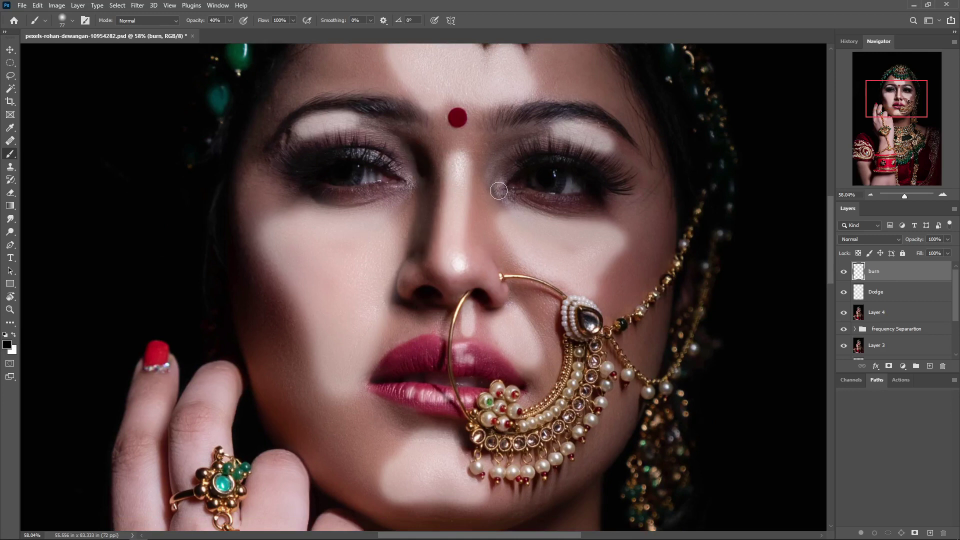
mouse_move(641, 225)
mouse_down()
mouse_move(653, 261)
mouse_move(612, 316)
mouse_move(664, 232)
mouse_move(606, 296)
mouse_move(652, 261)
mouse_move(622, 325)
mouse_up()
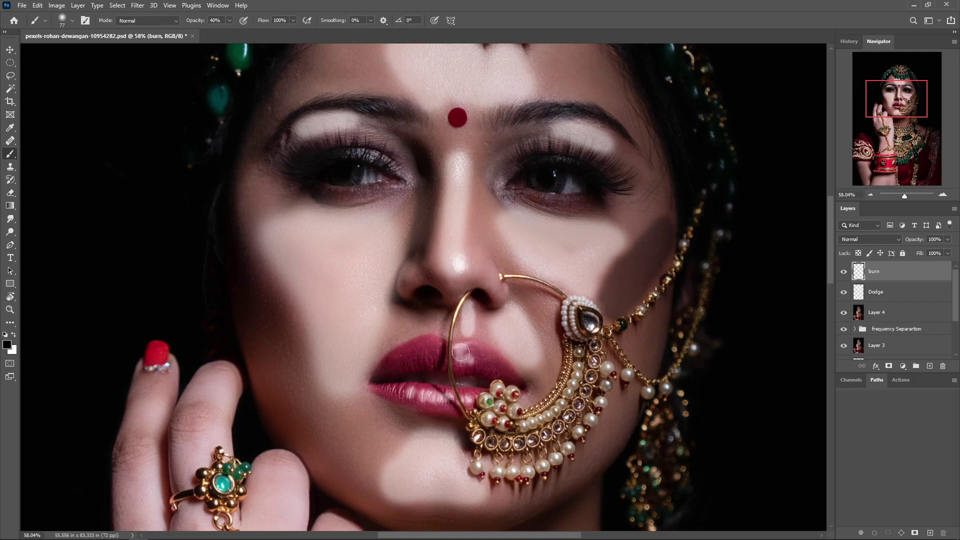
drag(516, 293, 533, 318)
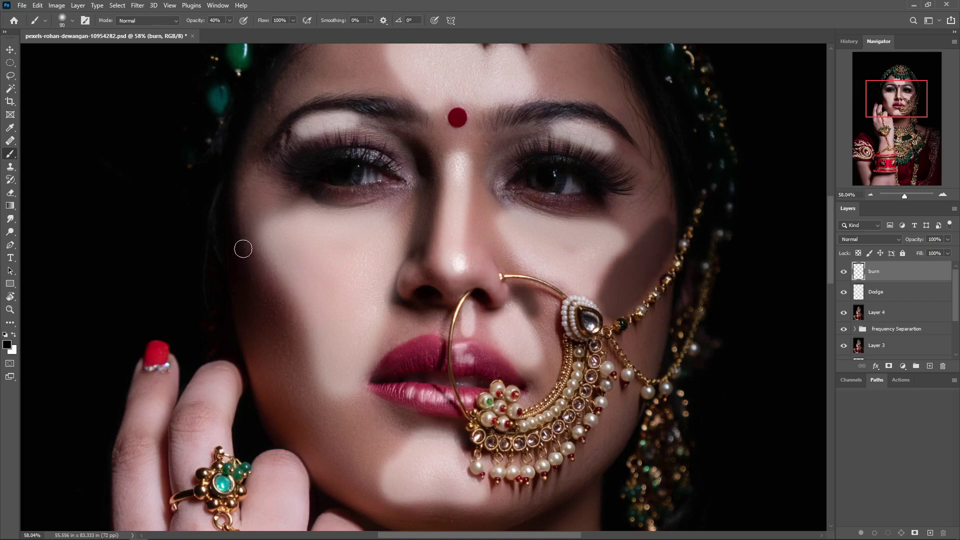
mouse_move(242, 248)
mouse_down()
mouse_move(283, 335)
mouse_move(246, 298)
mouse_move(258, 298)
mouse_move(283, 358)
mouse_up()
key(ctrl+z)
mouse_move(242, 242)
mouse_down()
mouse_move(285, 322)
mouse_move(251, 302)
mouse_move(255, 311)
mouse_up()
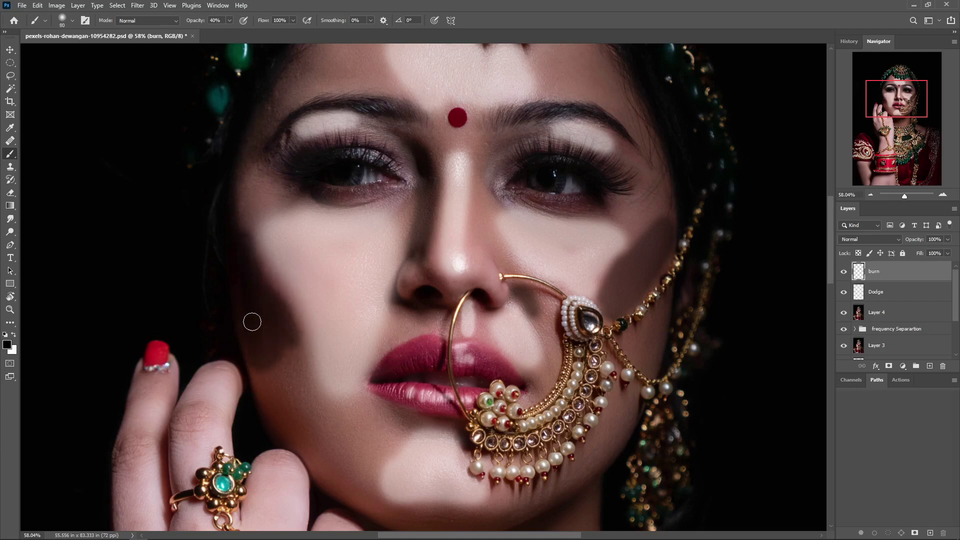
- Darken beneath the lower lip and the inner corners of both eyes with a smaller brush
drag(411, 461, 374, 335)
key(bracketleft)
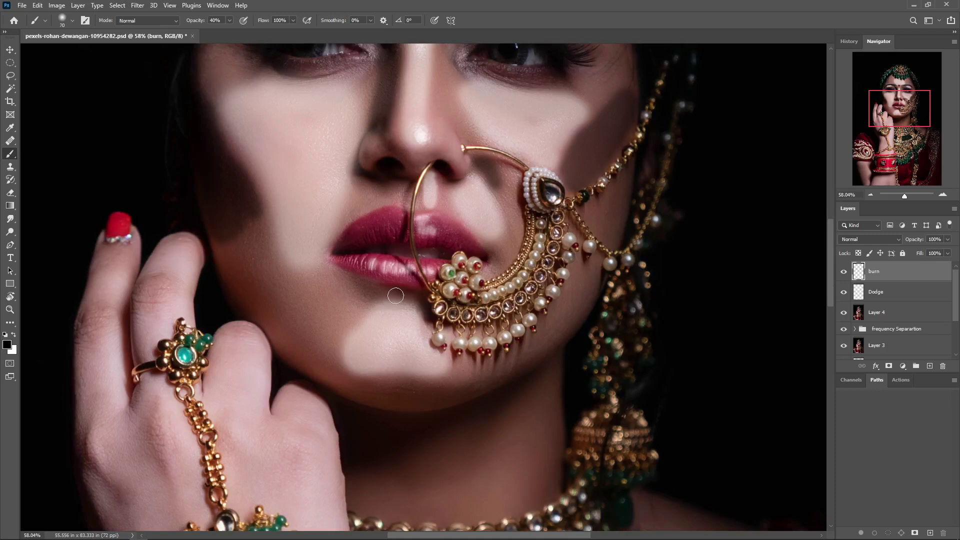
drag(389, 287, 404, 291)
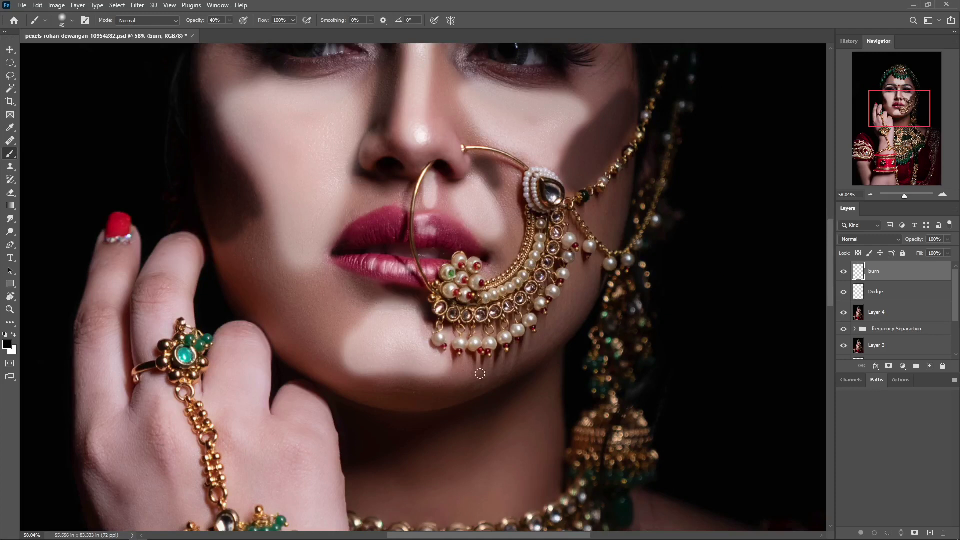
key(bracketright)
key(bracketright)
key(bracketright)
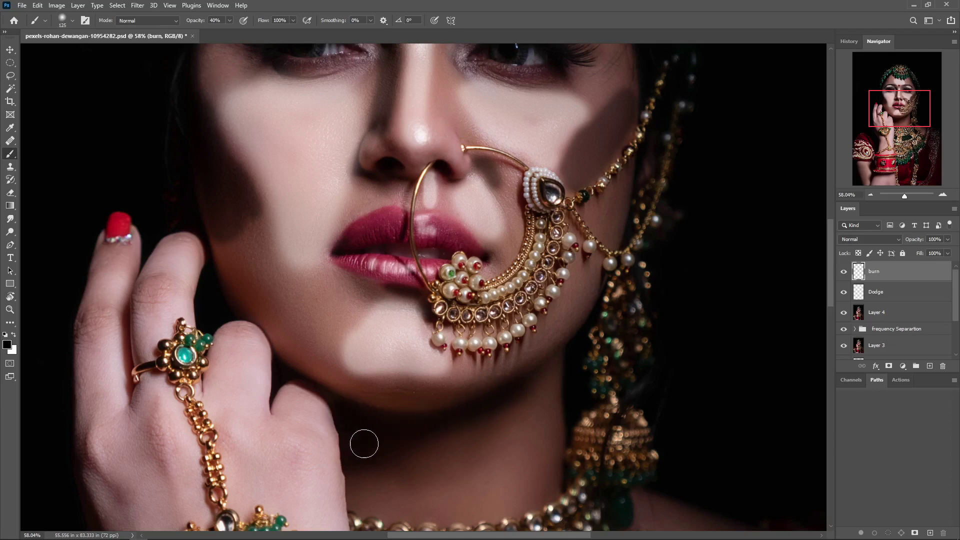
drag(519, 173, 553, 370)
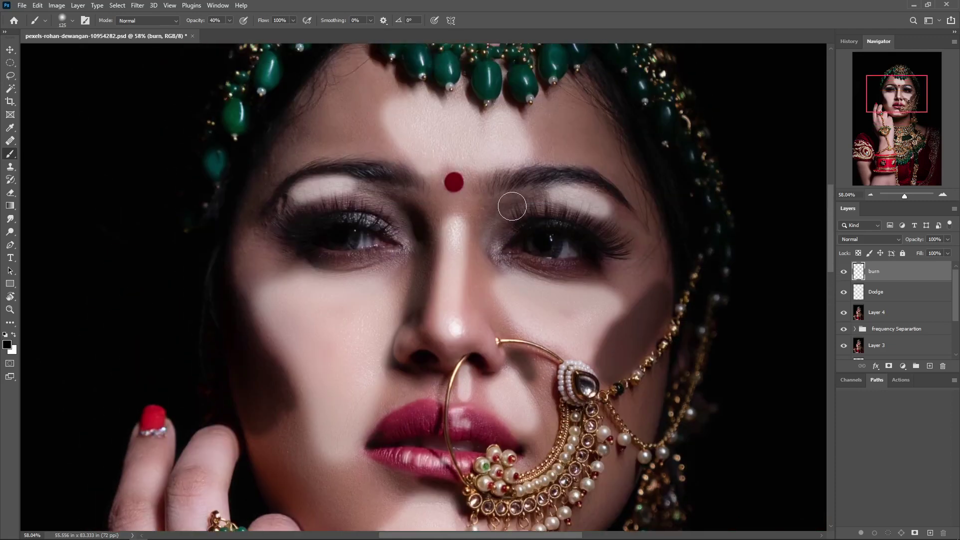
key(bracketleft)
key(bracketleft)
drag(525, 197, 497, 233)
drag(382, 209, 422, 232)
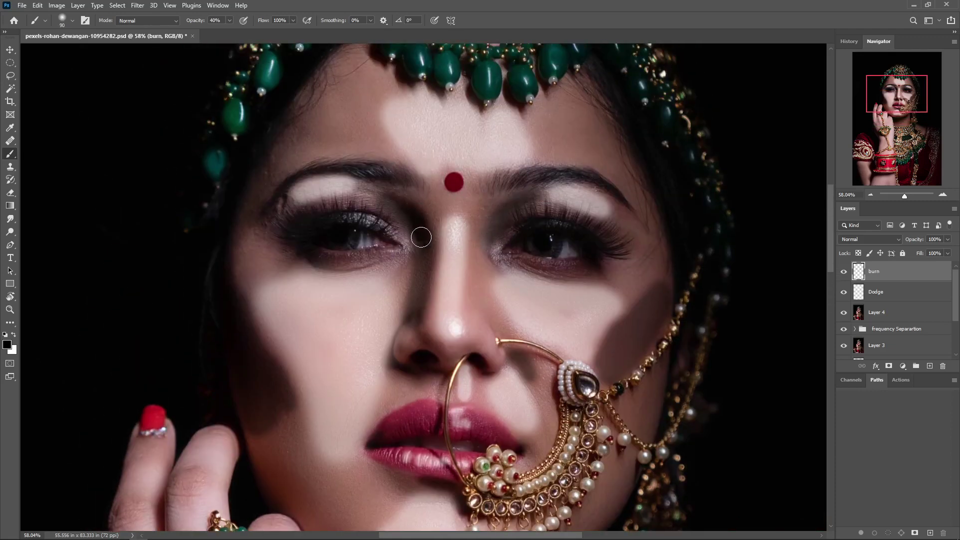
- Darken the left temple and forehead edge, then move back to the Dodge layer
key(ctrl+minus)
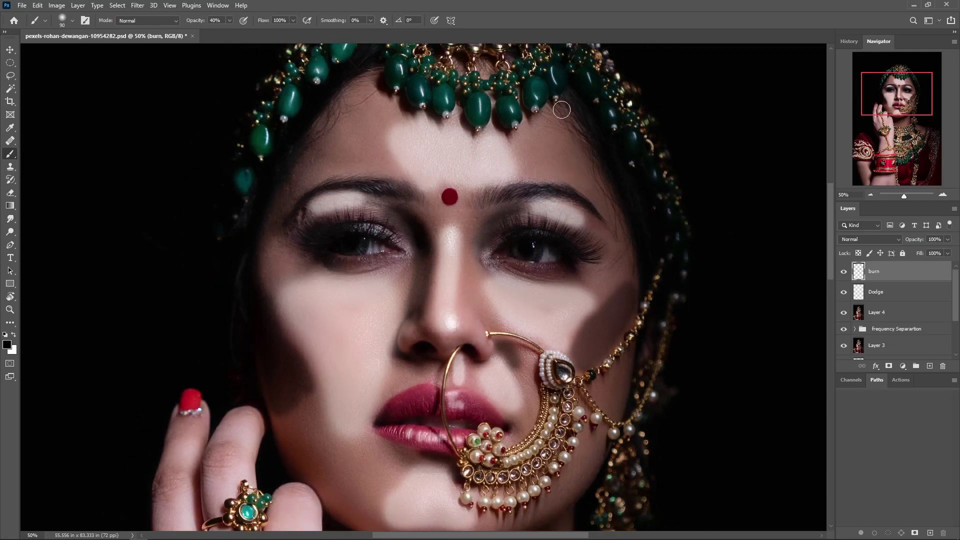
drag(369, 67, 265, 215)
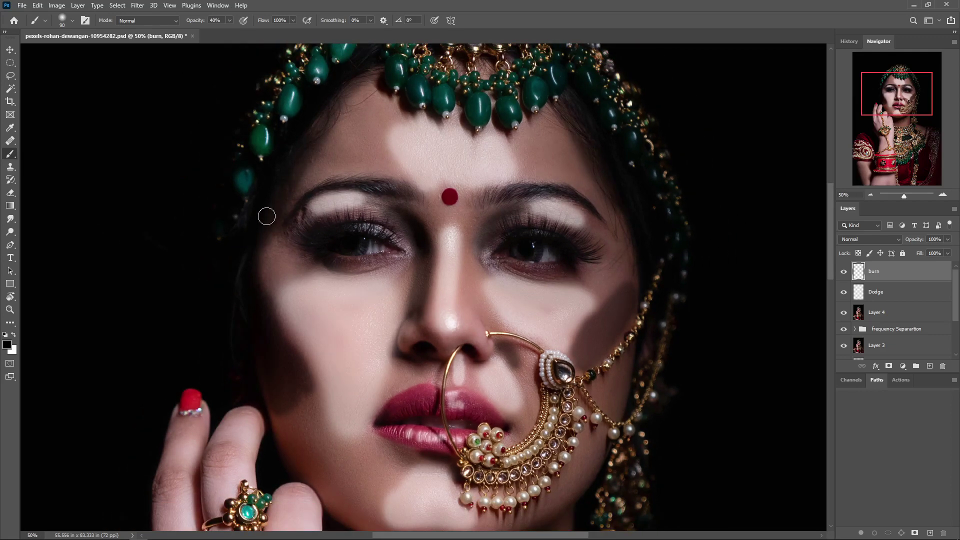
key(ctrl+0)
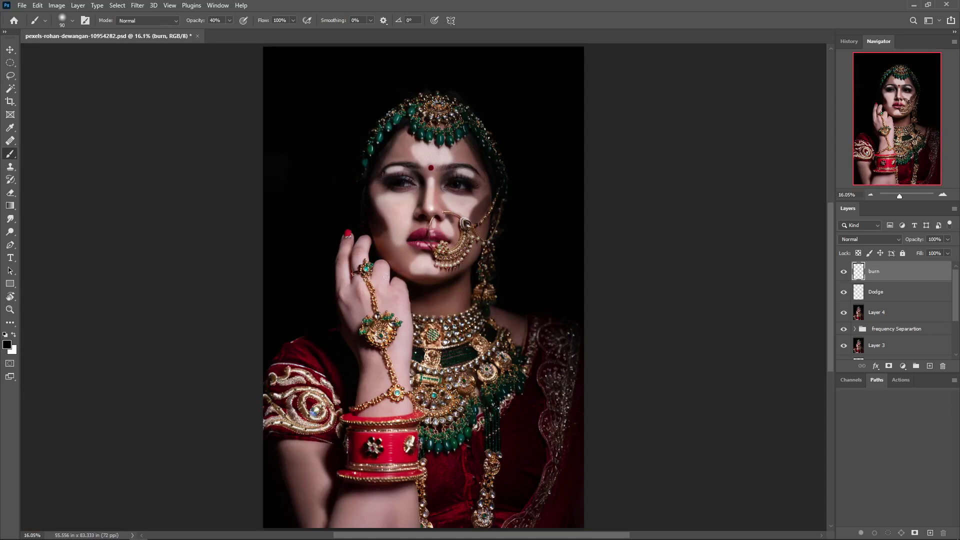
key(alt+bracketleft)
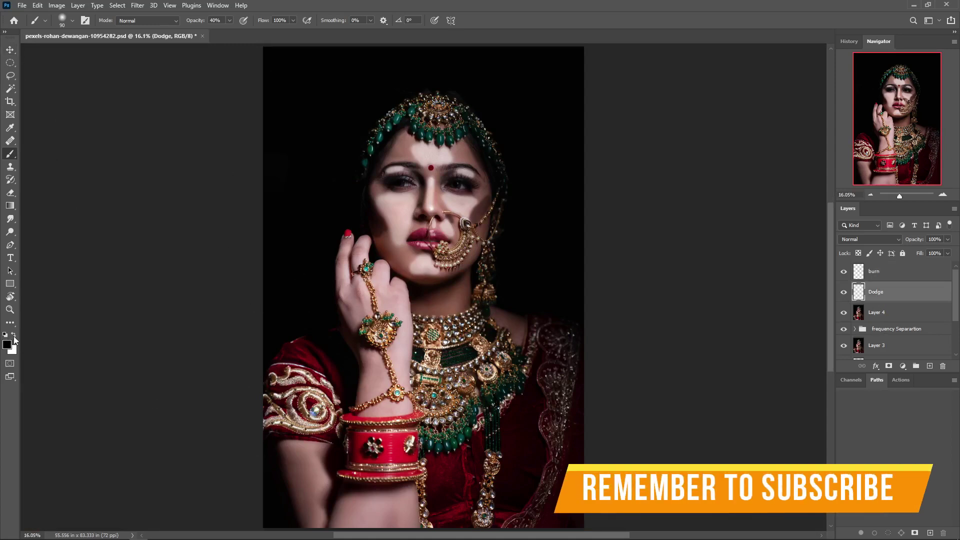
- Brighten the lower forearm with a large white brush on Dodge
click(14, 335)
key(bracketright)
key(bracketright)
key(bracketright)
drag(300, 450, 308, 459)
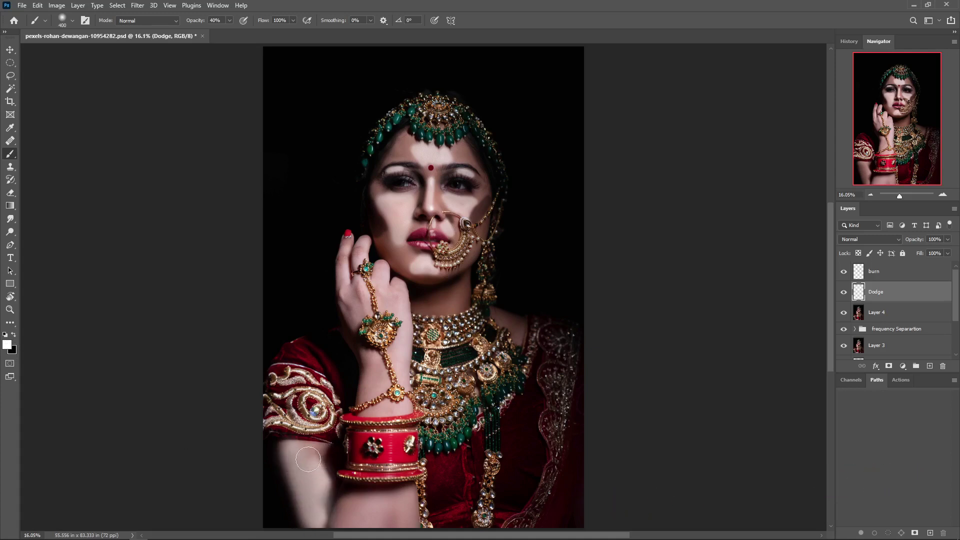
- Group the burn and Dodge layers into a smart object set to Soft Light
click(10, 49)
click(900, 278)
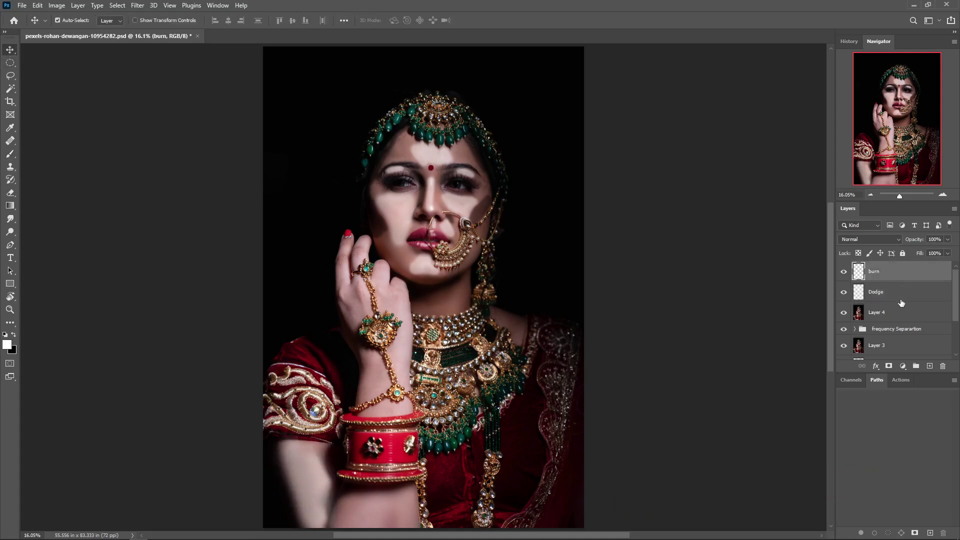
shift+click(901, 303)
key(ctrl+g)
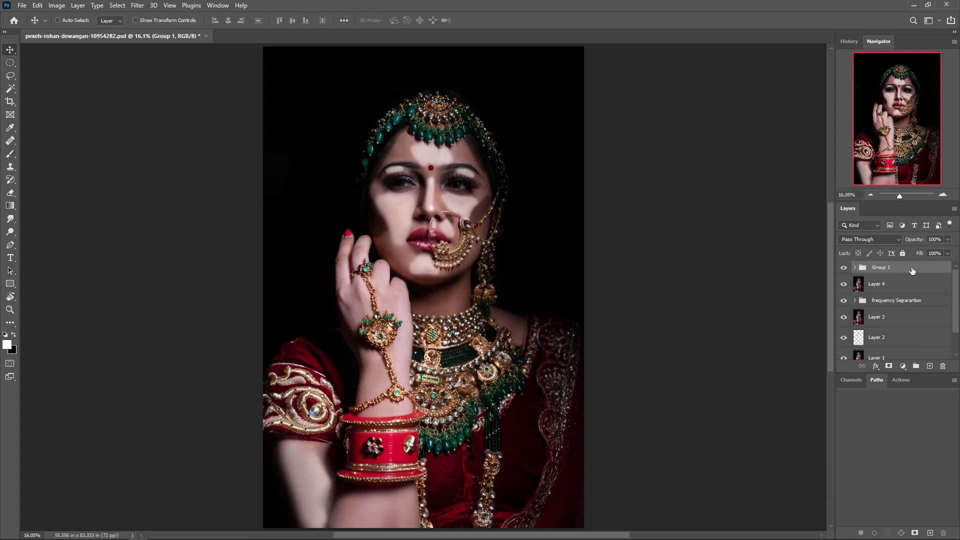
right_click(912, 271)
click(870, 262)
click(870, 239)
click(860, 365)
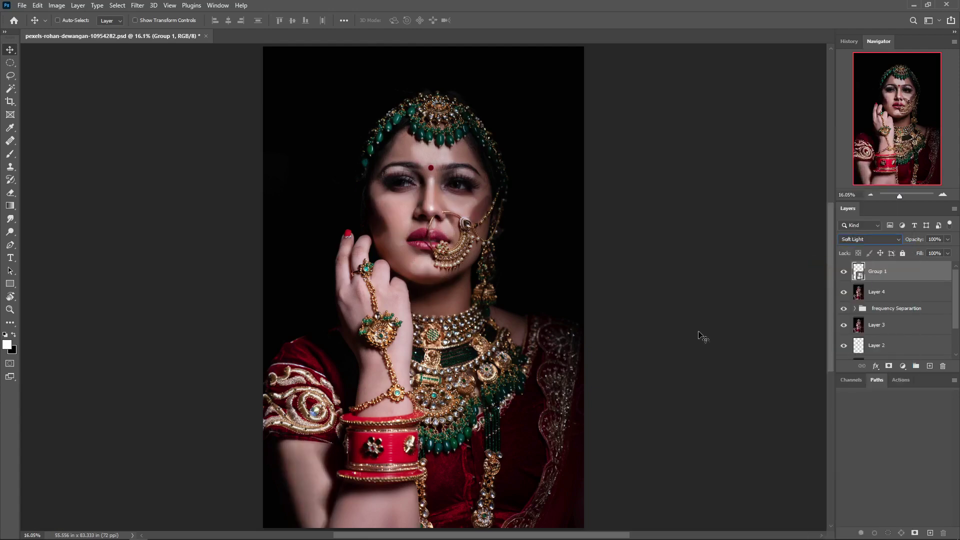
click(138, 6)
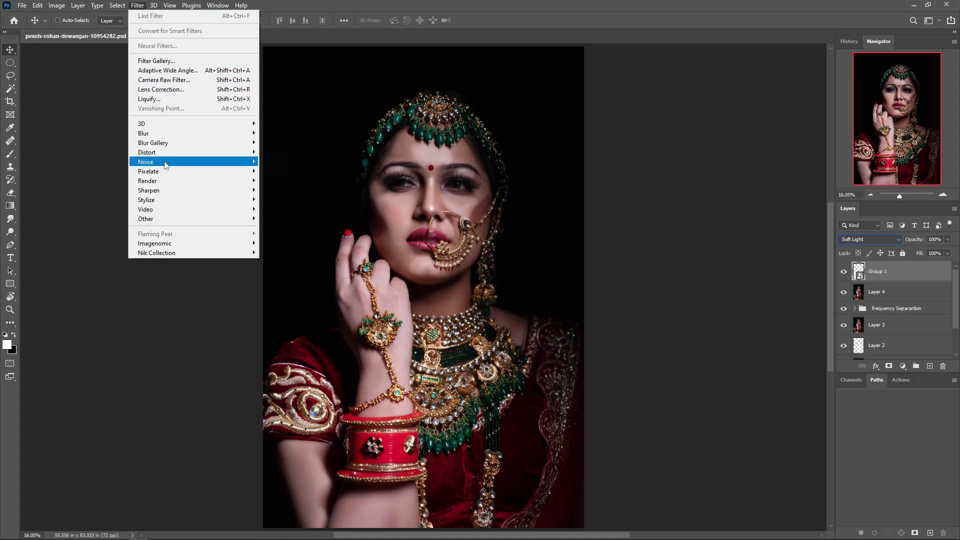
- Apply a Gaussian Blur smart filter of 69.7 pixels to Group 1 and compare before and after
click(285, 171)
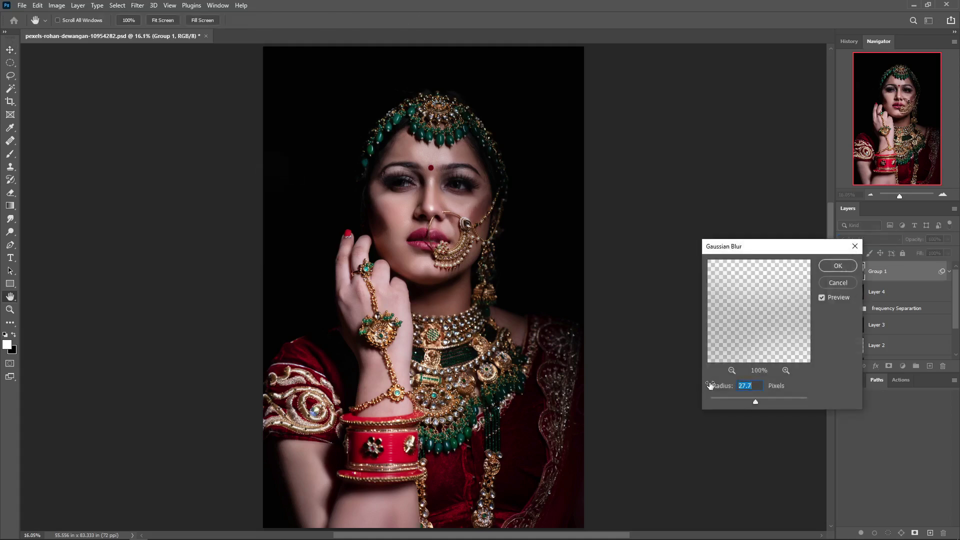
drag(763, 400, 779, 404)
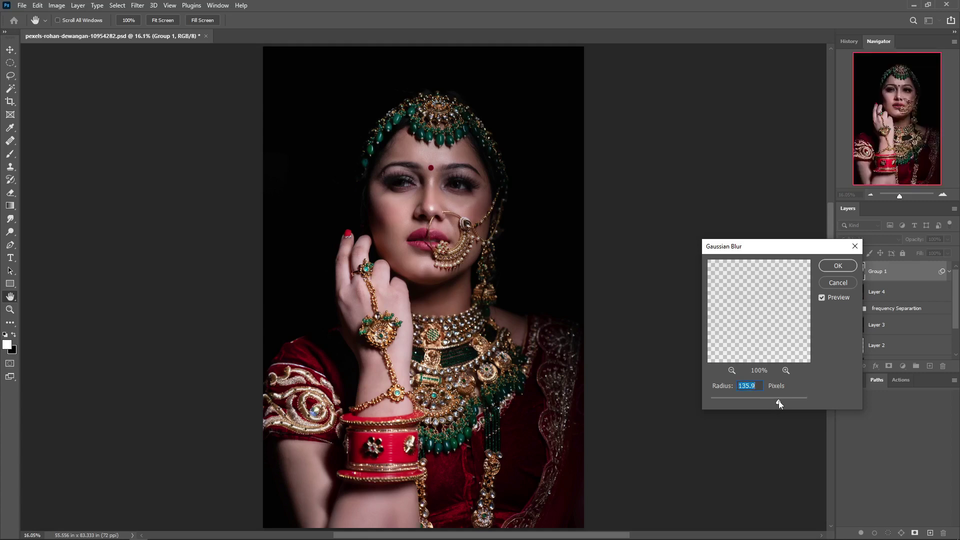
drag(780, 404, 777, 404)
click(831, 269)
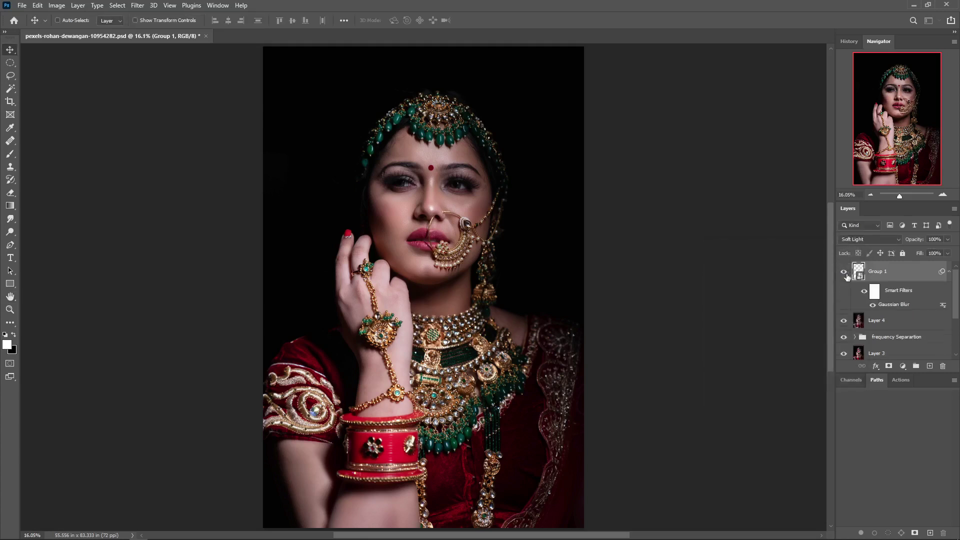
click(845, 273)
click(845, 273)
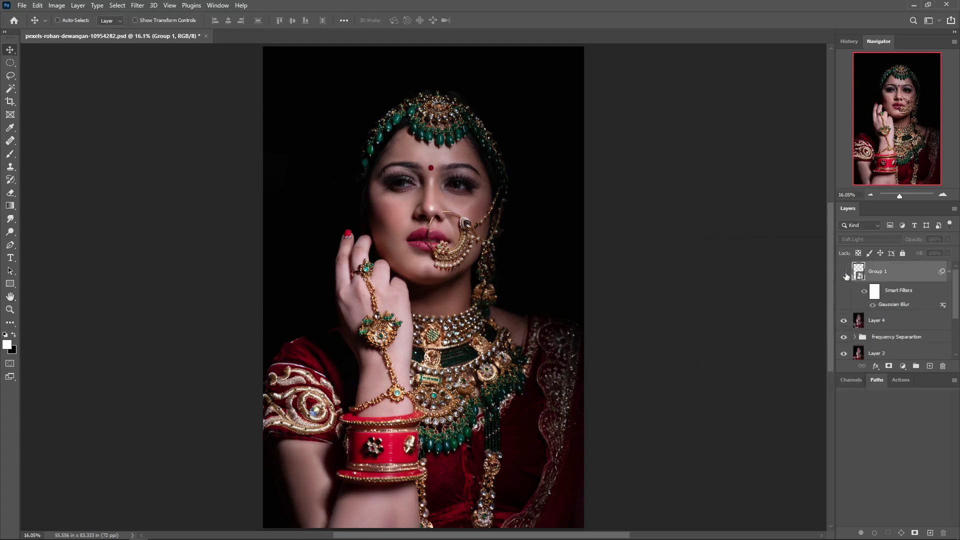
click(844, 273)
- Zoom in on the face, compare again, and lower the Gaussian Blur radius slightly
drag(483, 206, 655, 282)
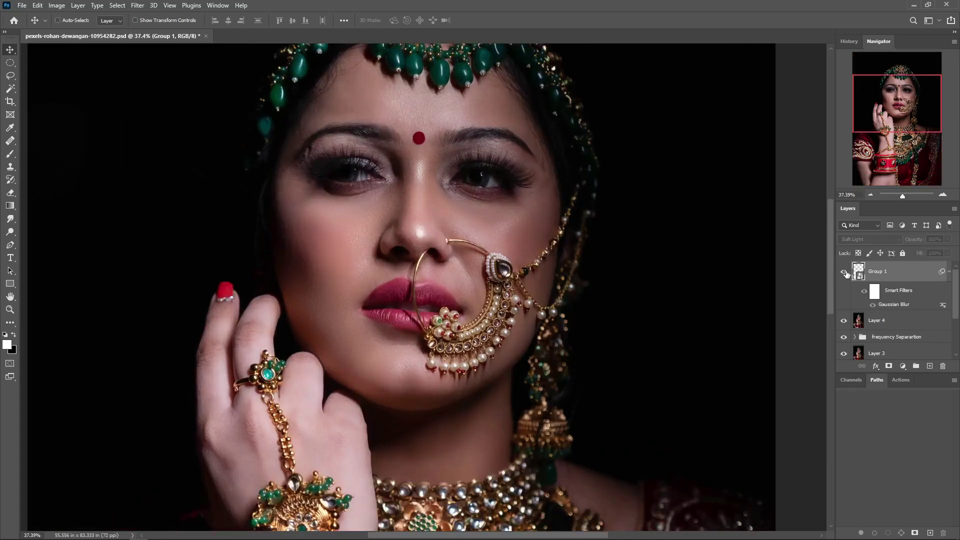
click(845, 273)
click(845, 273)
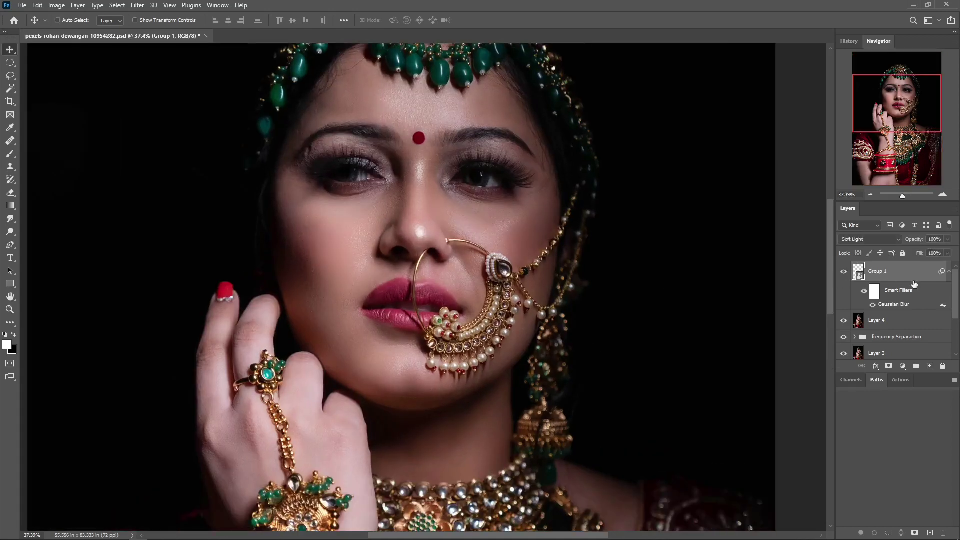
double_click(905, 306)
drag(784, 402, 768, 404)
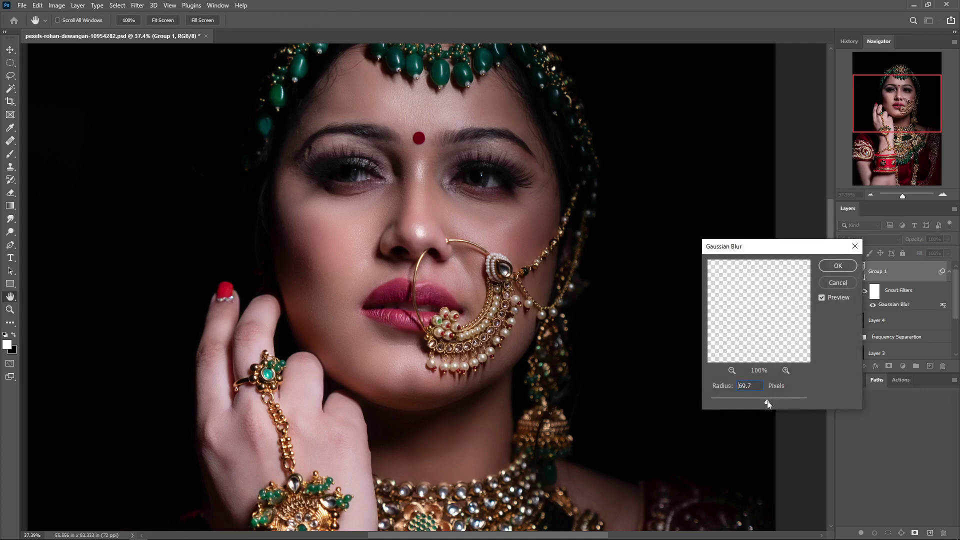
click(839, 267)
click(844, 273)
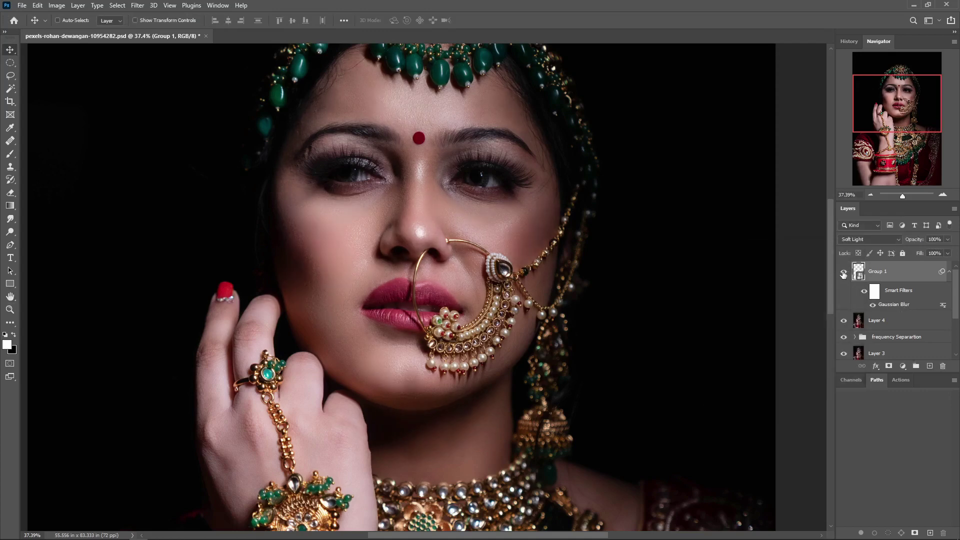
- Stamp all visible retouching into Layer 5 and compare it against the original Background
click(843, 273)
click(948, 273)
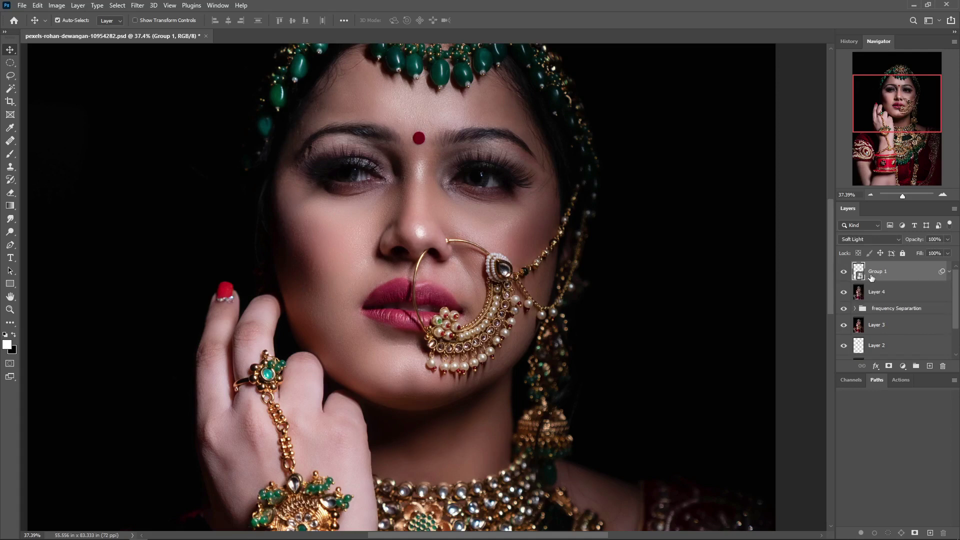
key(ctrl+shift+alt+e)
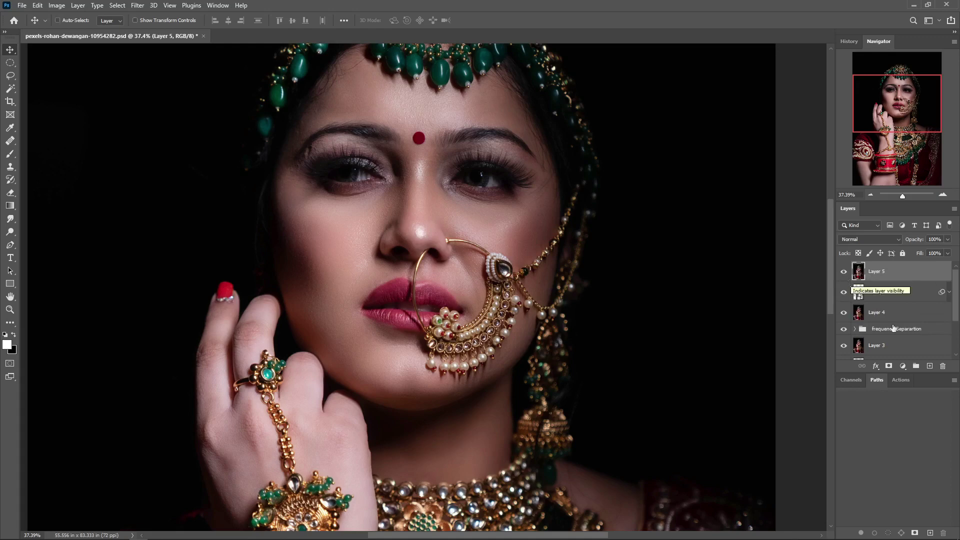
scroll(894, 327, down, 2)
alt+click(843, 349)
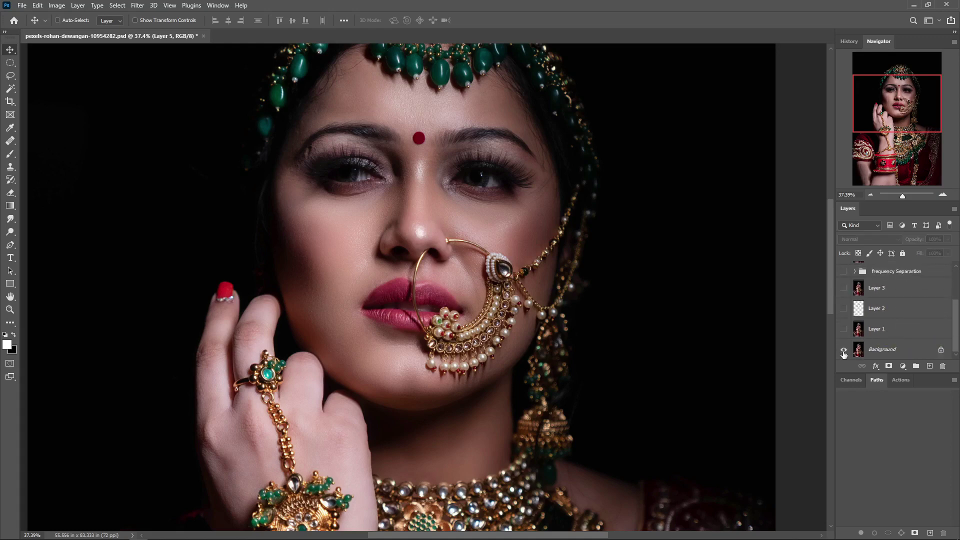
alt+click(843, 349)
alt+click(843, 349)
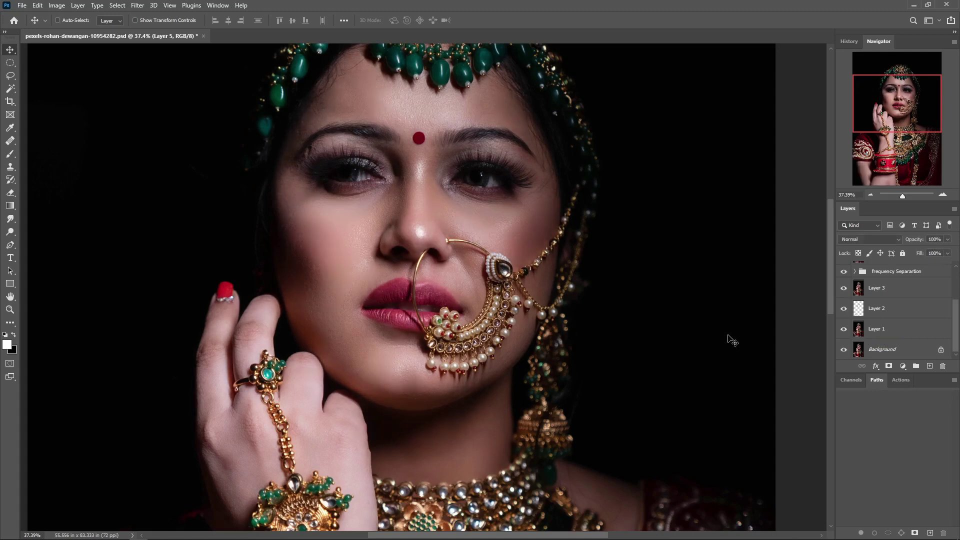
- Fit the whole portrait on screen, then zoom close on the bride's eyes and nose
key(ctrl+0)
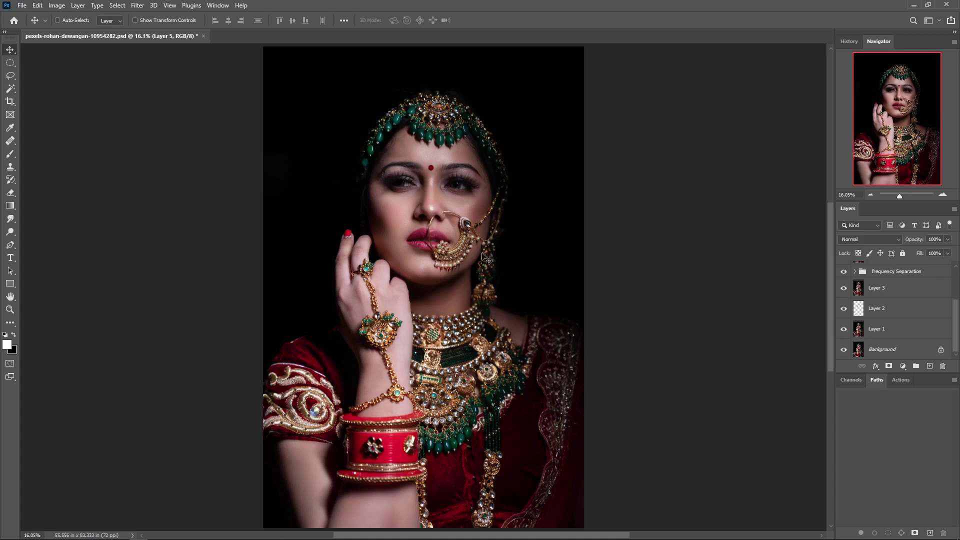
mouse_move(418, 185)
mouse_down()
mouse_move(510, 274)
mouse_move(525, 275)
mouse_up()
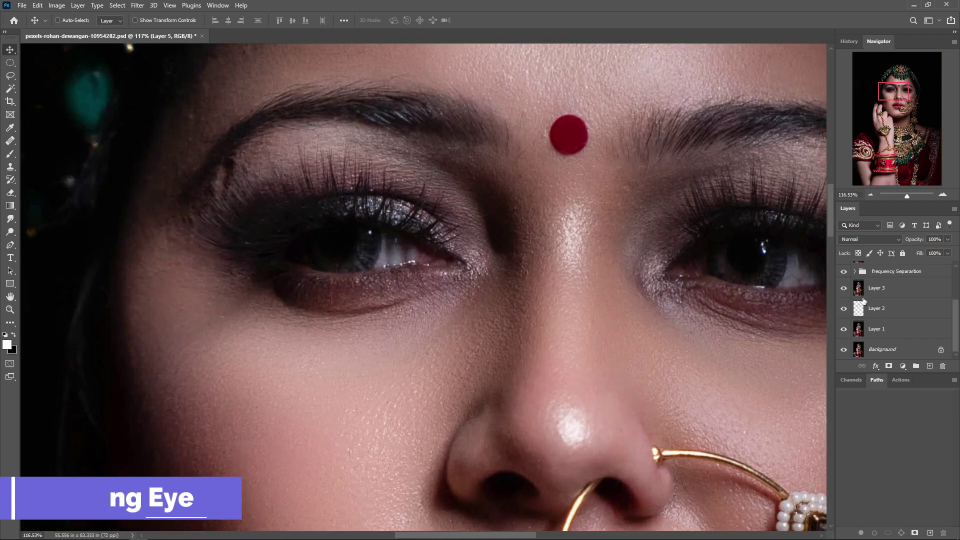
scroll(924, 285, up, 3)
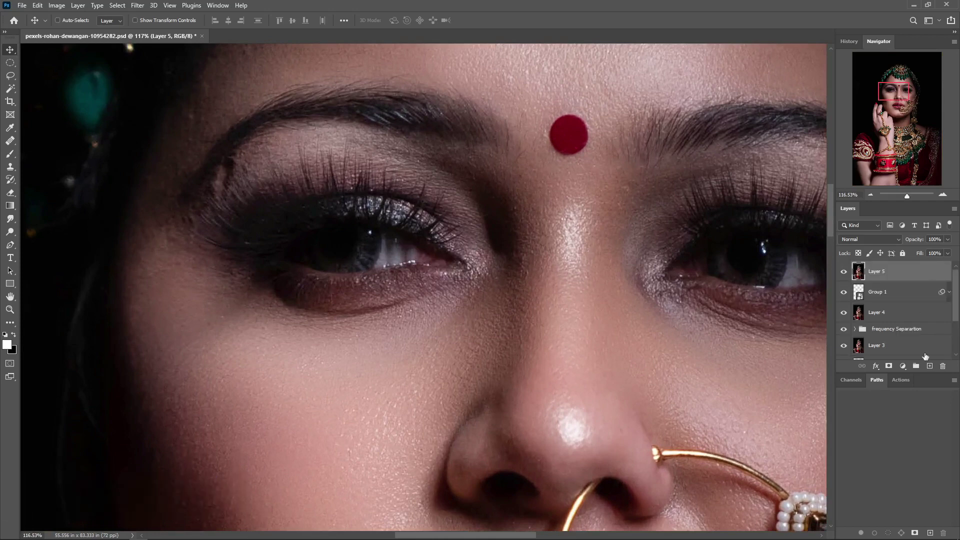
- Add a new empty layer above Layer 5 and zoom in on the right eye
key(ctrl+0)
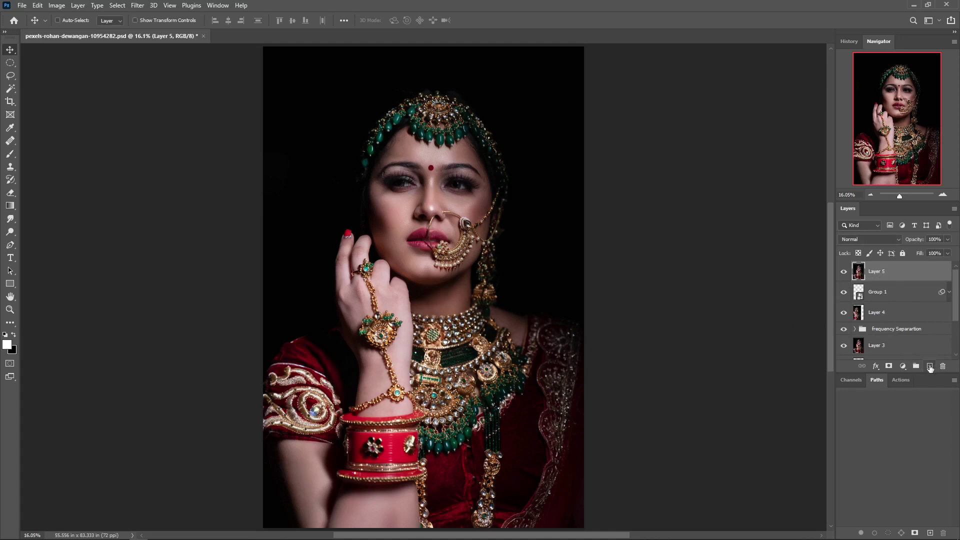
click(930, 367)
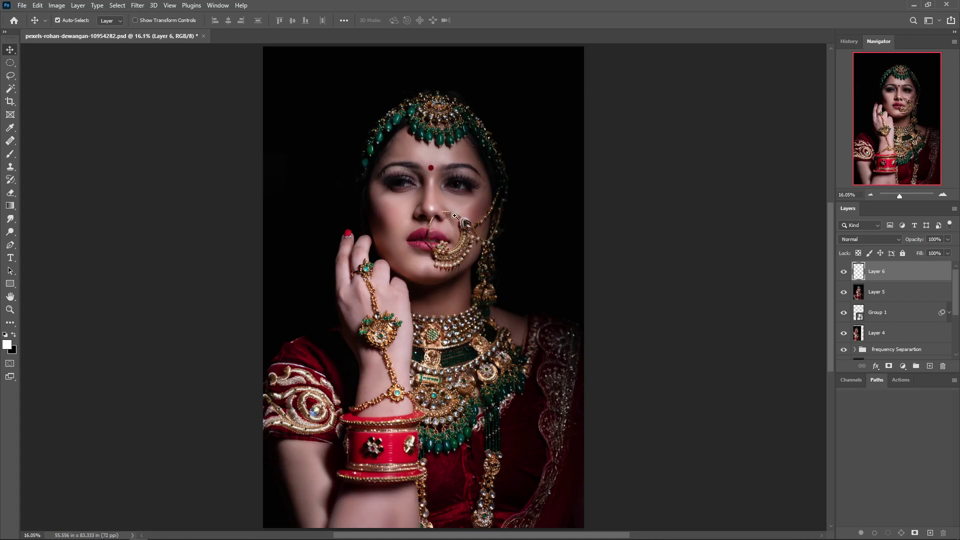
drag(454, 216, 490, 272)
drag(583, 289, 376, 292)
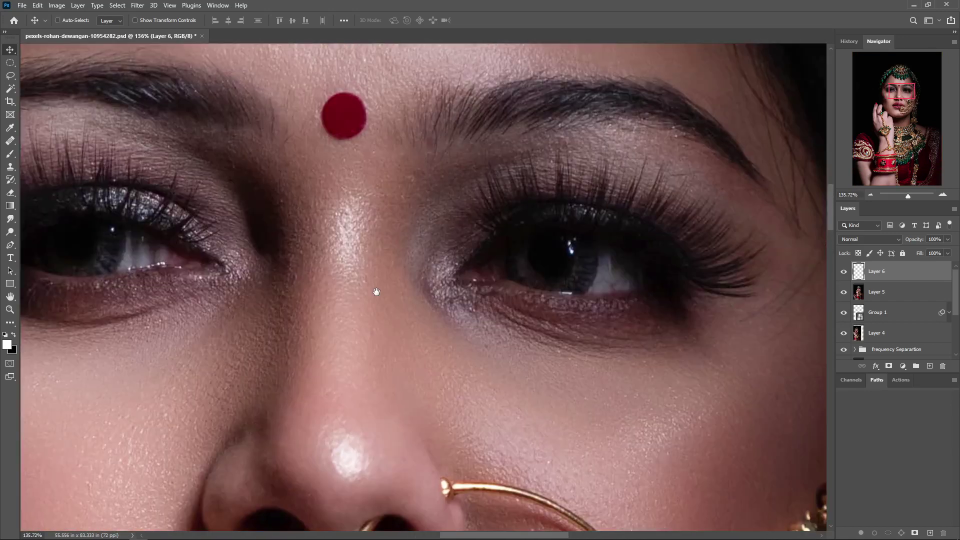
drag(535, 248, 555, 250)
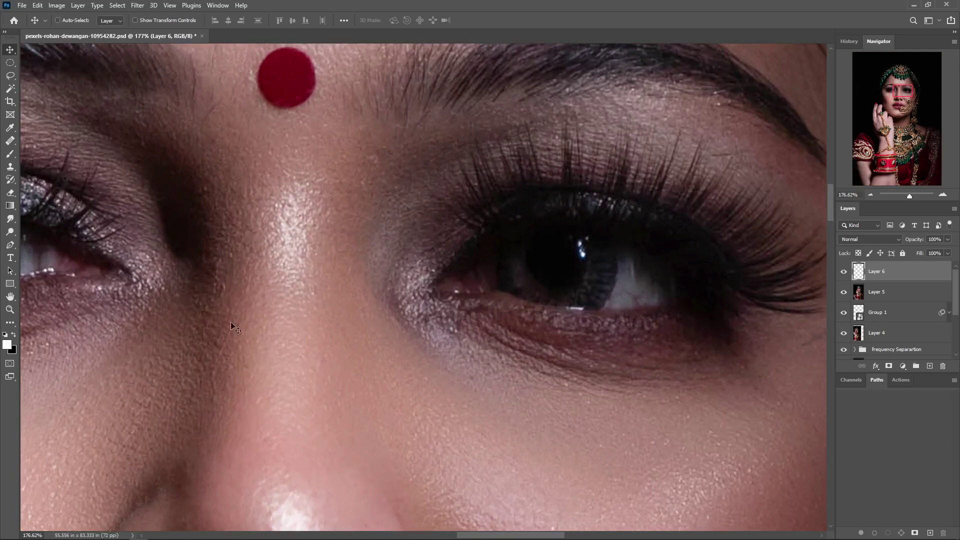
- Paint soft white over the right iris with a size-30 brush and set Layer 6 to Soft Light
key(b)
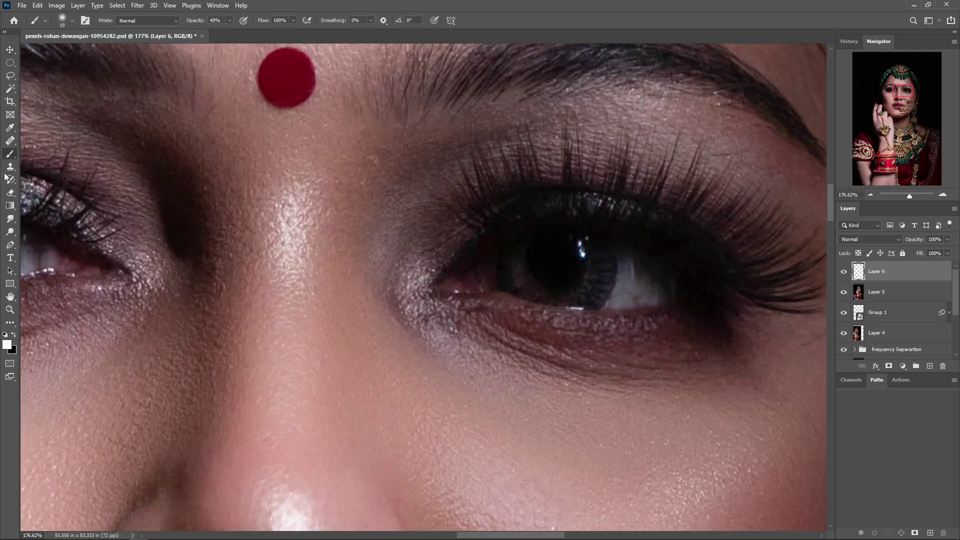
key(bracketright)
click(597, 254)
mouse_move(597, 254)
mouse_down()
mouse_move(605, 272)
mouse_move(513, 270)
mouse_move(525, 292)
mouse_up()
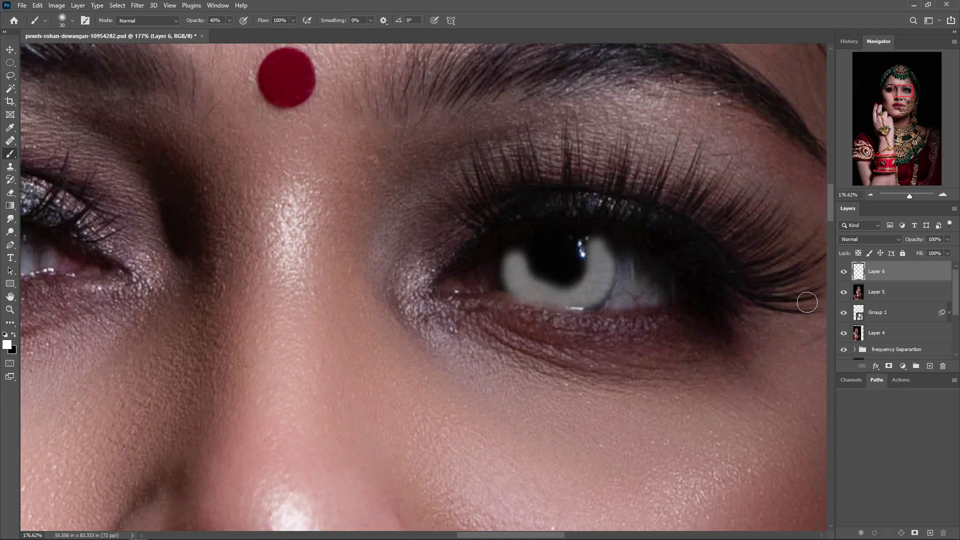
click(898, 239)
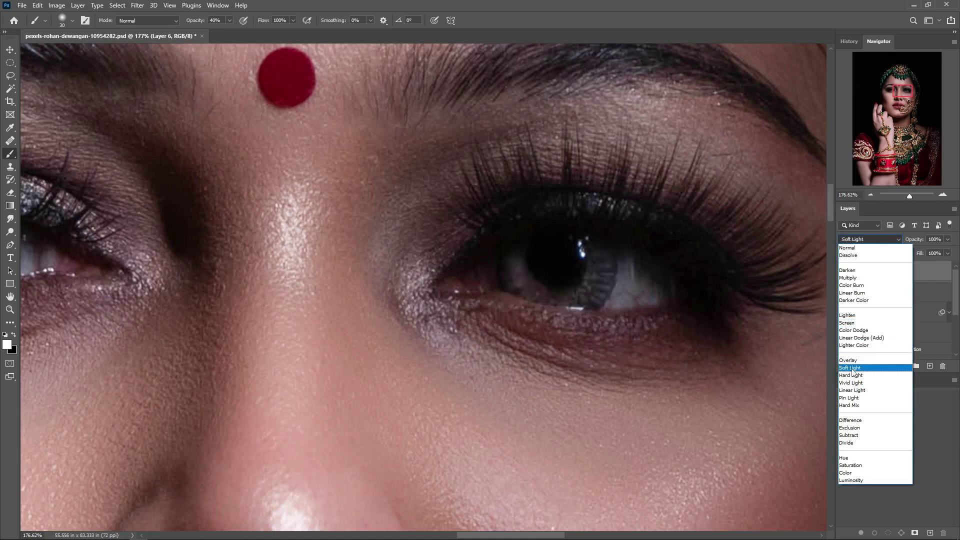
click(852, 370)
click(843, 274)
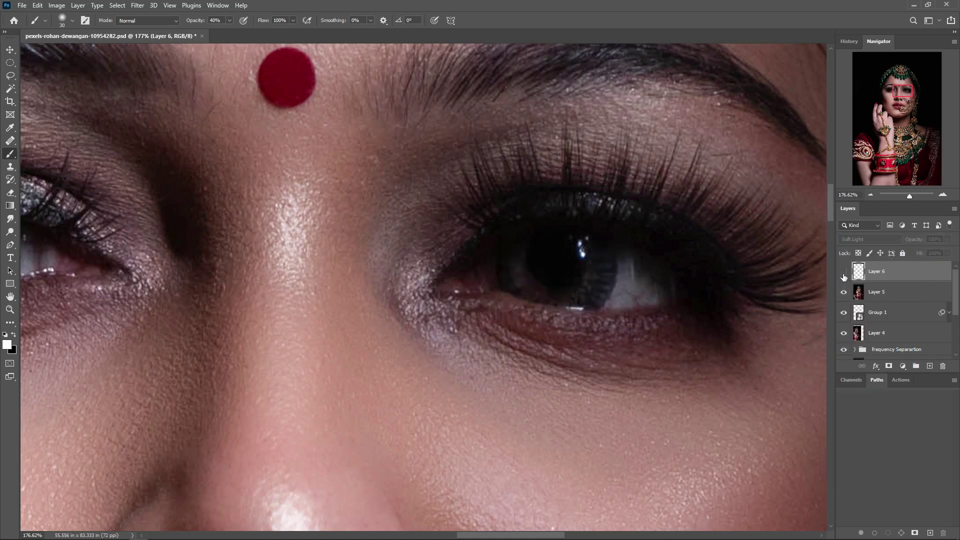
click(844, 273)
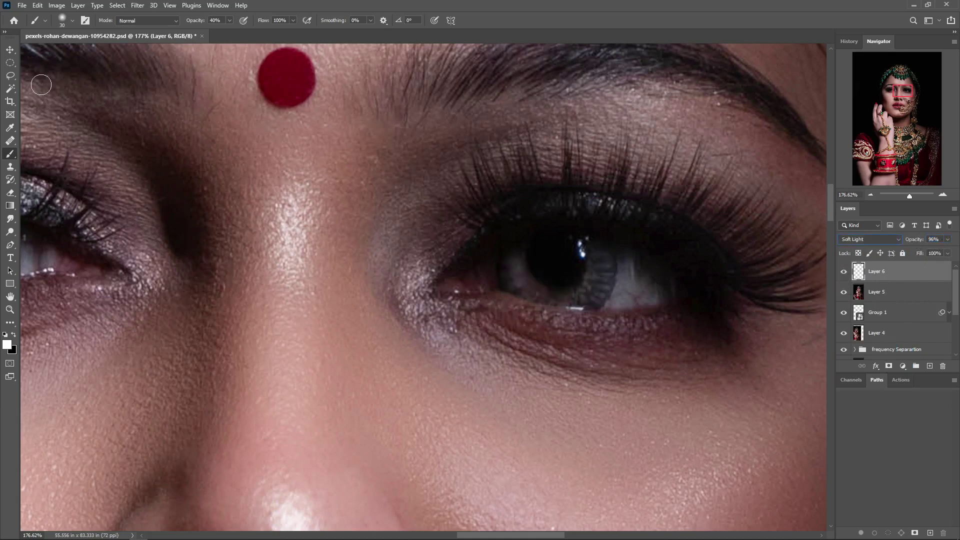
click(10, 50)
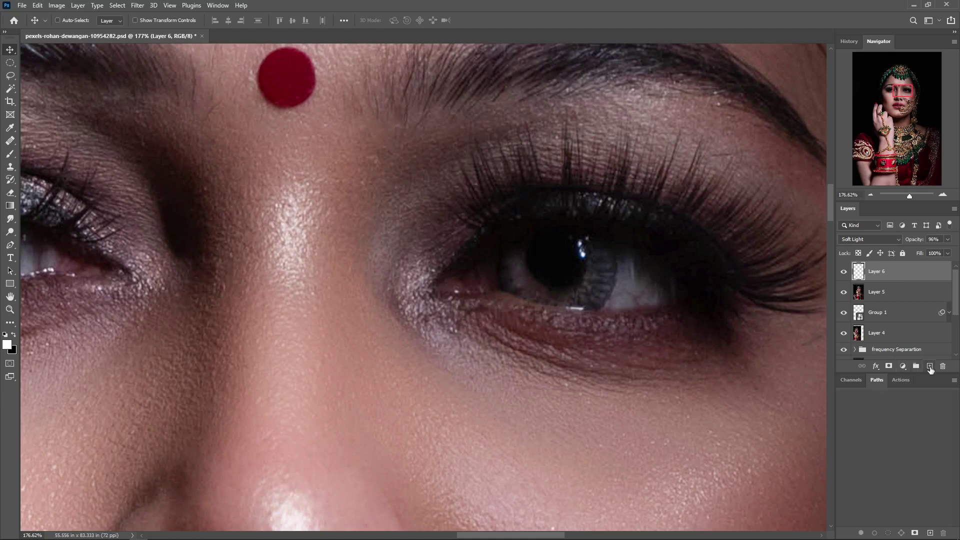
- Add Layer 7 and paint radial white streaks around the right pupil with a ~6 px brush
click(930, 368)
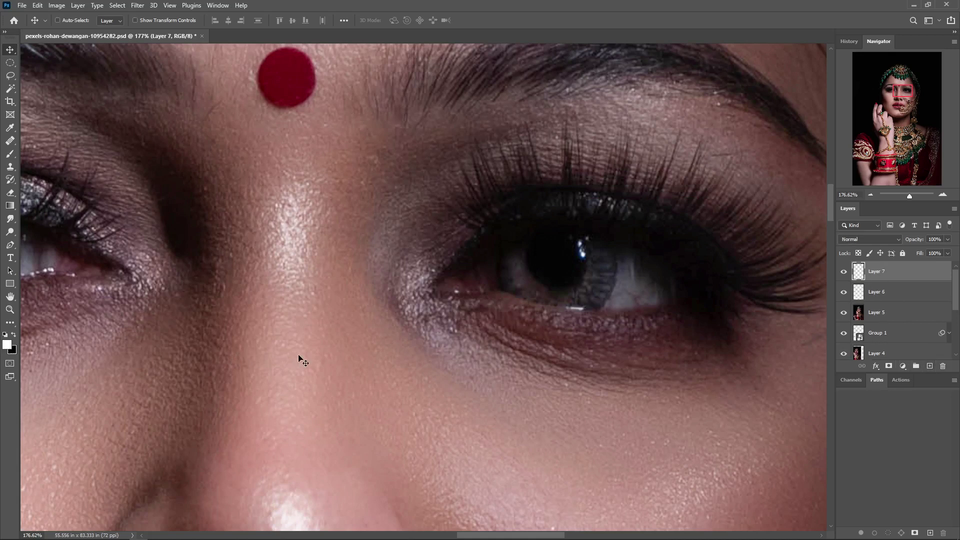
click(10, 153)
mouse_move(580, 279)
mouse_down()
mouse_move(559, 287)
mouse_move(577, 319)
mouse_up()
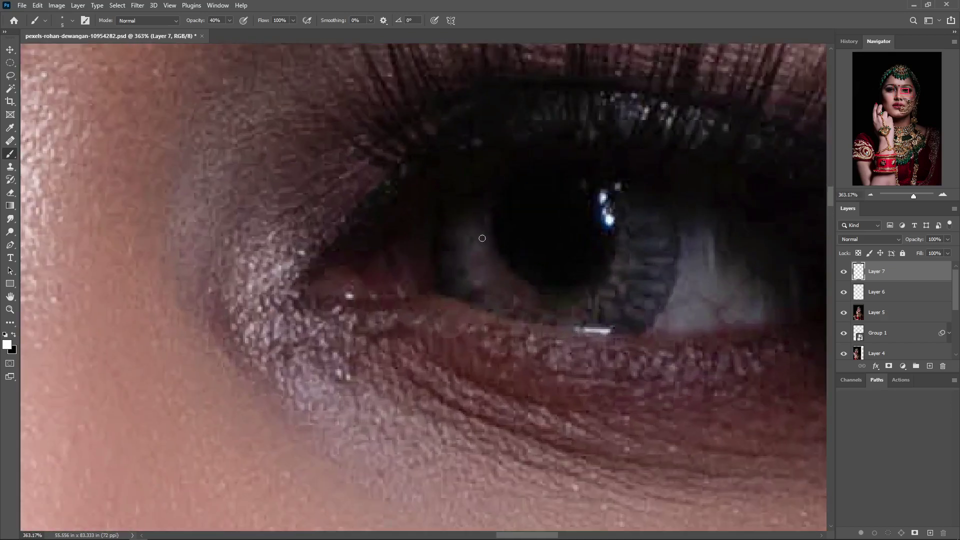
mouse_move(481, 225)
mouse_down()
mouse_move(449, 231)
mouse_move(467, 264)
mouse_move(487, 247)
mouse_up()
mouse_move(478, 267)
mouse_down()
mouse_move(574, 314)
mouse_move(610, 286)
mouse_move(628, 242)
mouse_move(618, 226)
mouse_move(632, 233)
mouse_move(638, 216)
mouse_move(624, 203)
mouse_move(641, 233)
mouse_move(605, 306)
mouse_move(549, 309)
mouse_move(506, 287)
mouse_up()
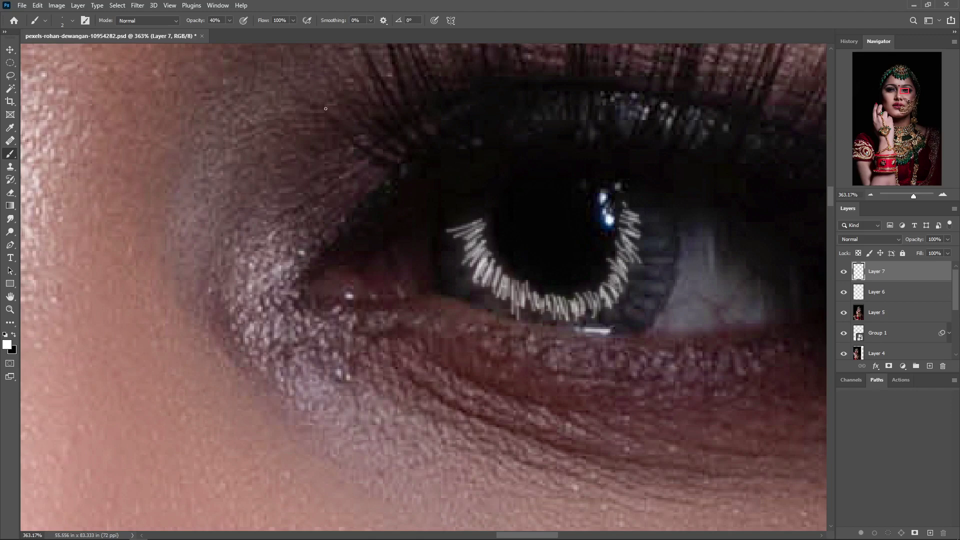
- Apply a 1.2-pixel Gaussian Blur to the Layer 7 streaks and compare with the layer hidden
click(137, 5)
mouse_move(191, 133)
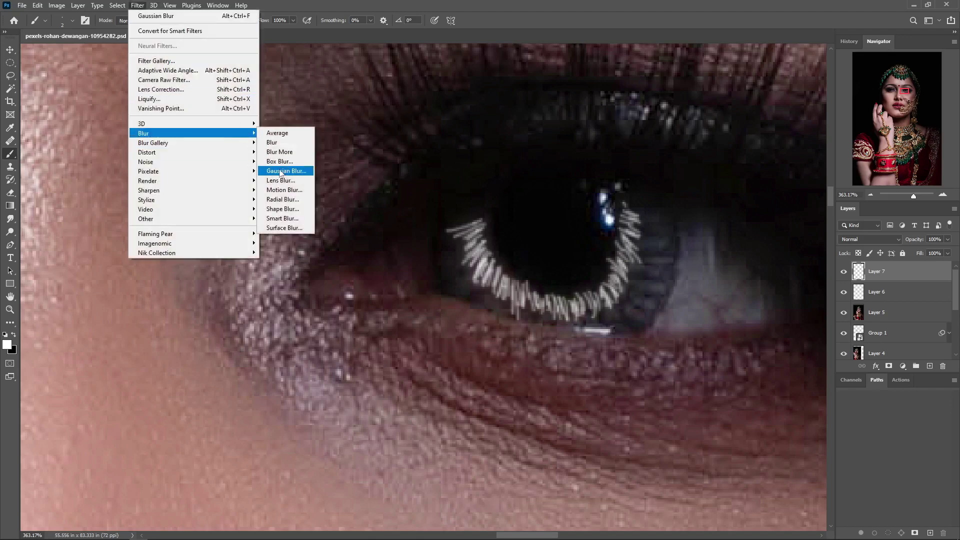
click(284, 171)
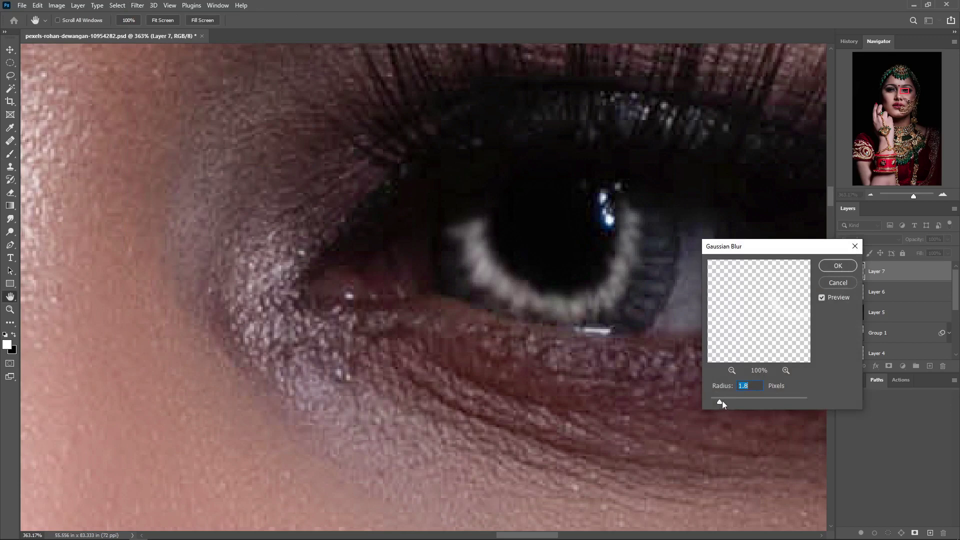
drag(722, 402, 715, 403)
click(838, 268)
key(ctrl+0)
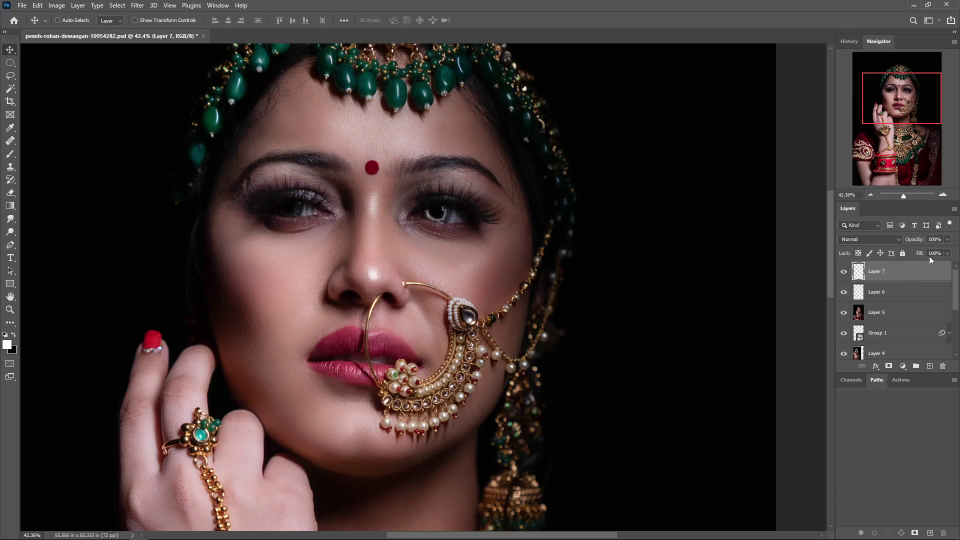
click(844, 271)
click(844, 271)
- Set Layer 7 to Soft Light blending at 96% opacity, checking the effect on and off
click(888, 240)
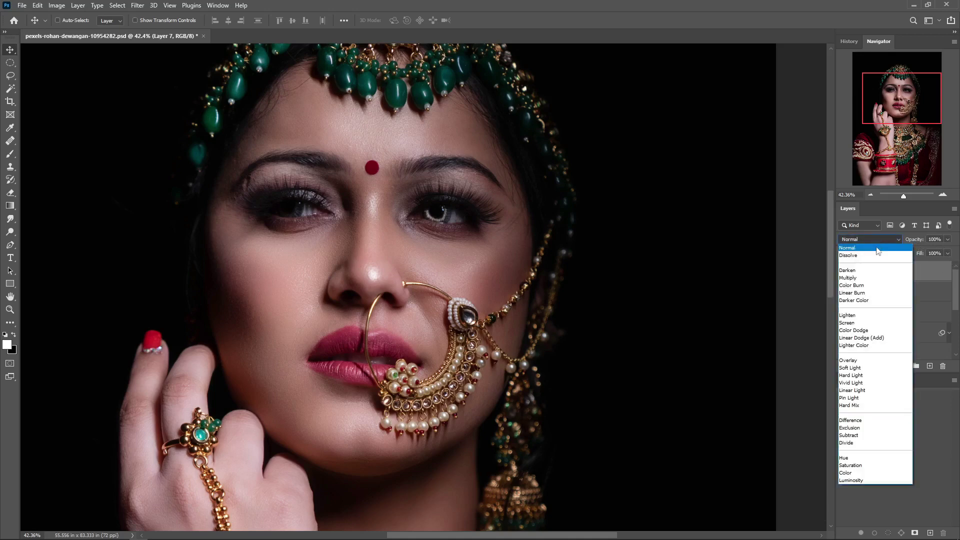
click(855, 368)
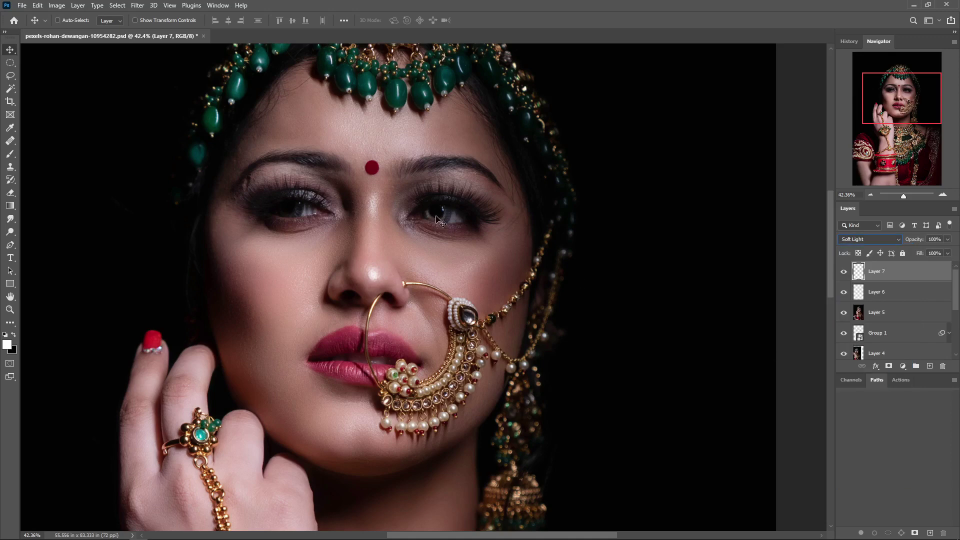
click(843, 272)
click(844, 272)
drag(917, 242, 916, 241)
- Group Layer 6 and Layer 7 together and name the group 'eyes'
shift+click(880, 294)
key(ctrl+g)
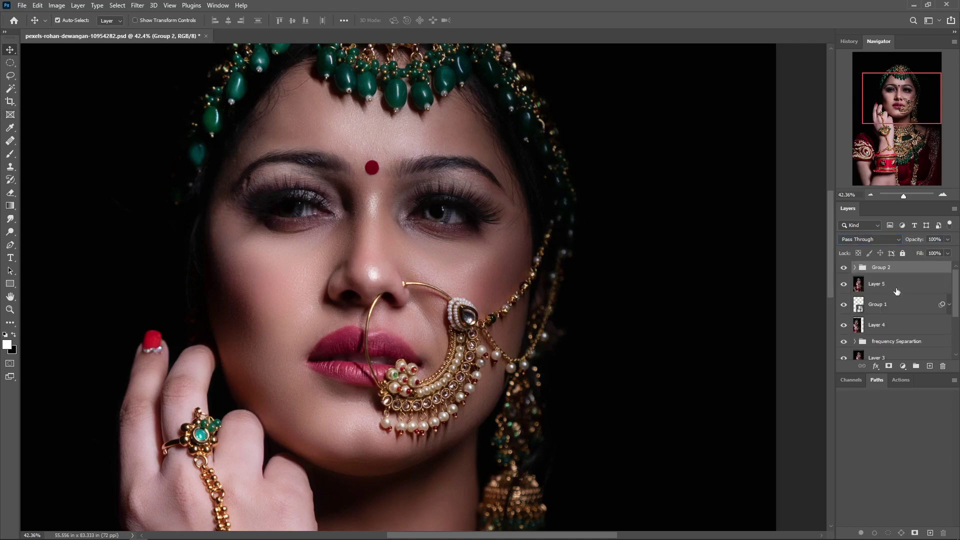
double_click(886, 267)
text(eye)
key(Return)
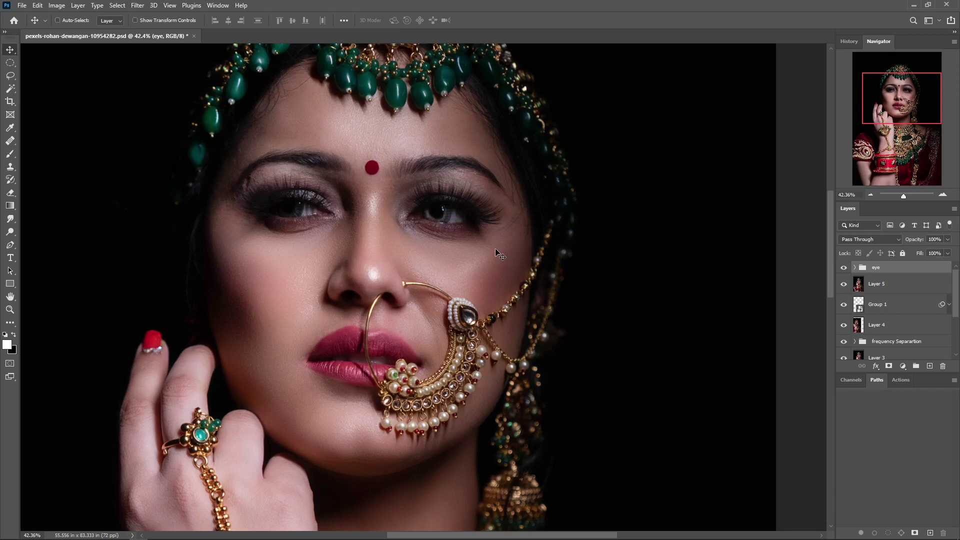
- Copy the eye effects over to the other eye, then zoom in on the bride's face
drag(467, 224, 317, 218)
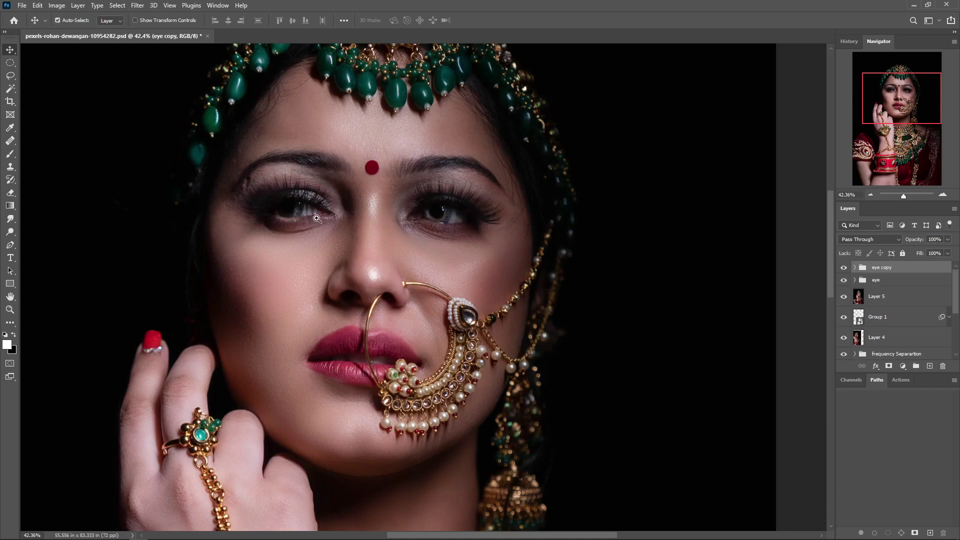
scroll(317, 219, up, 8)
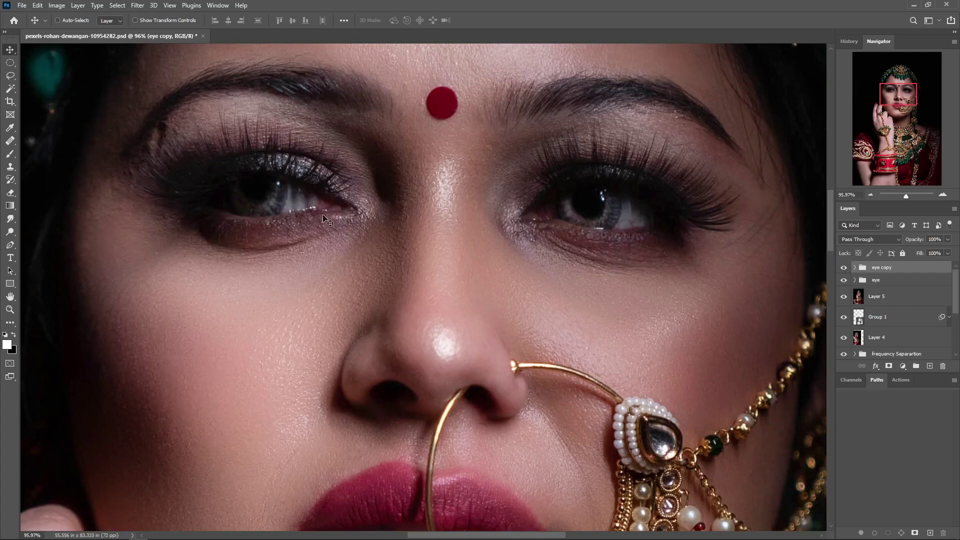
key(ctrl+0)
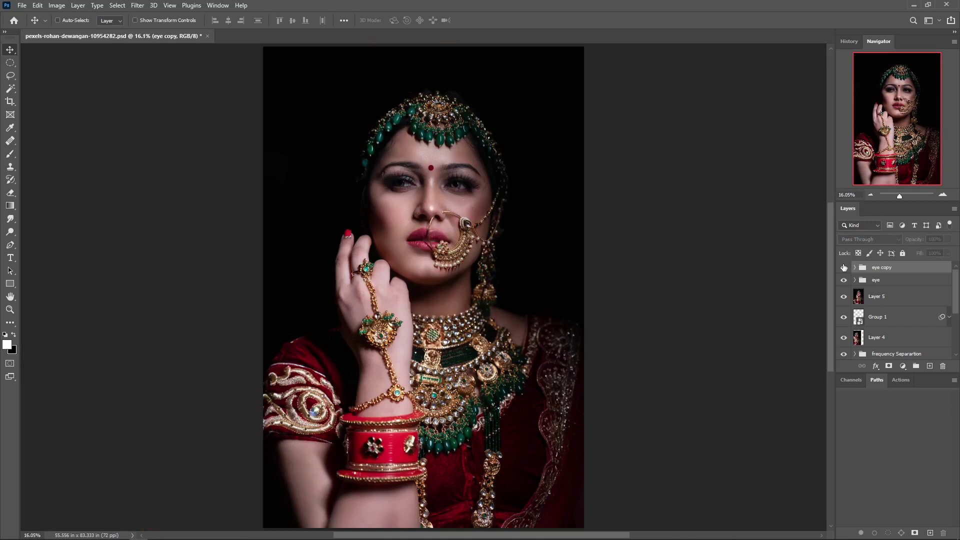
key(ctrl+space)
drag(499, 217, 545, 220)
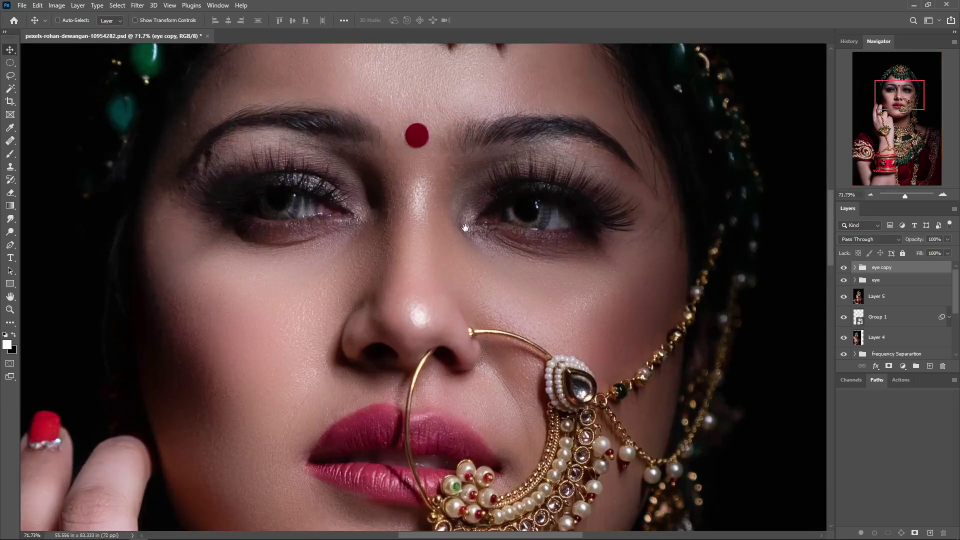
- Group both eye groups into one group named 'eyes' and add an empty layer above it
ctrl+click(904, 286)
key(ctrl+g)
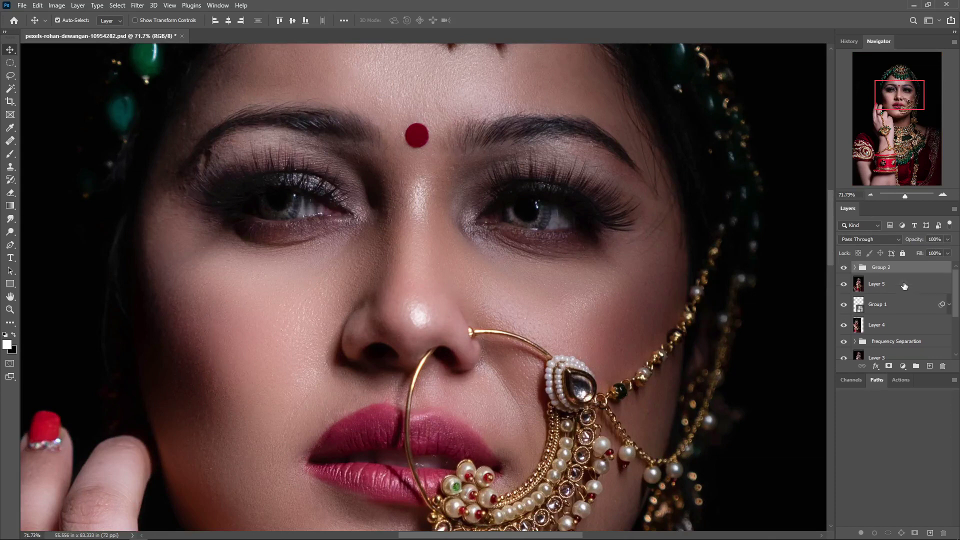
double_click(888, 268)
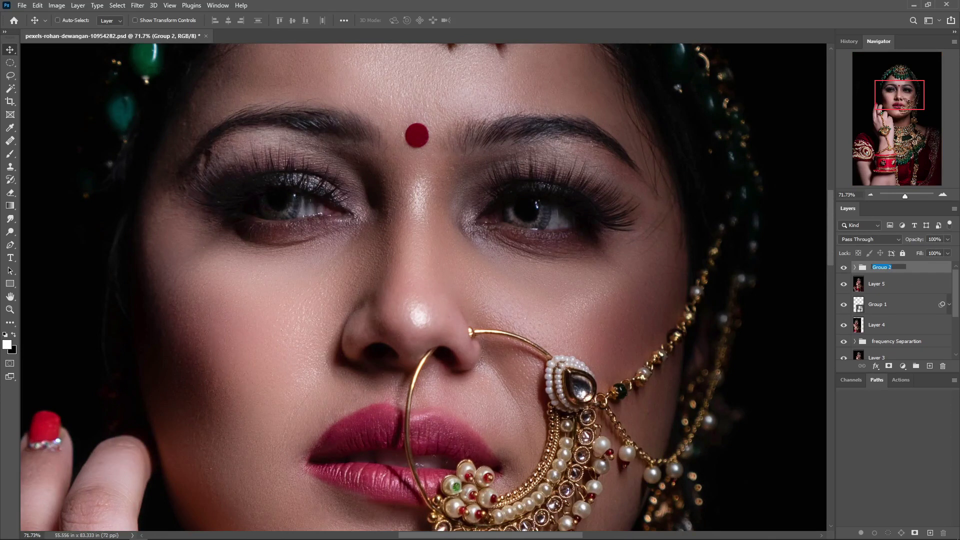
text(eyes)
key(Return)
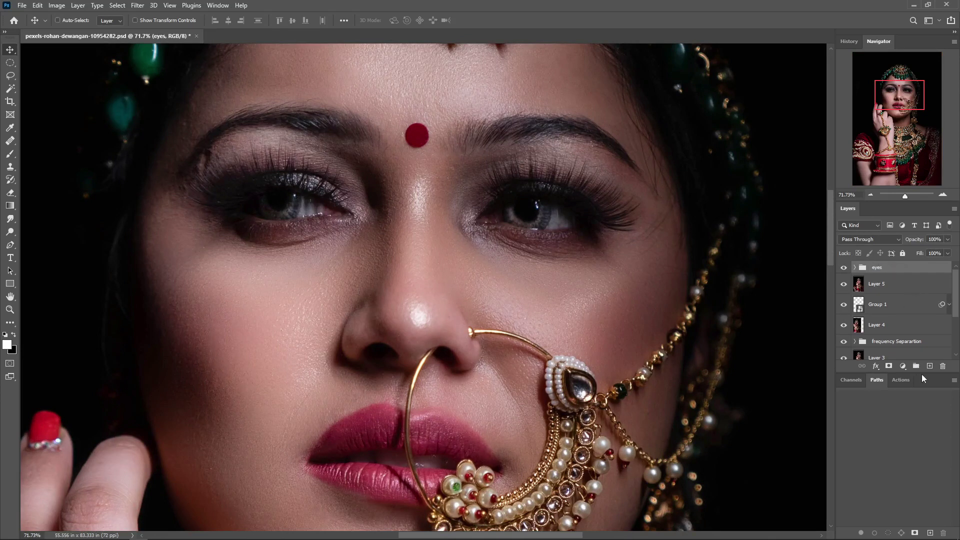
click(930, 366)
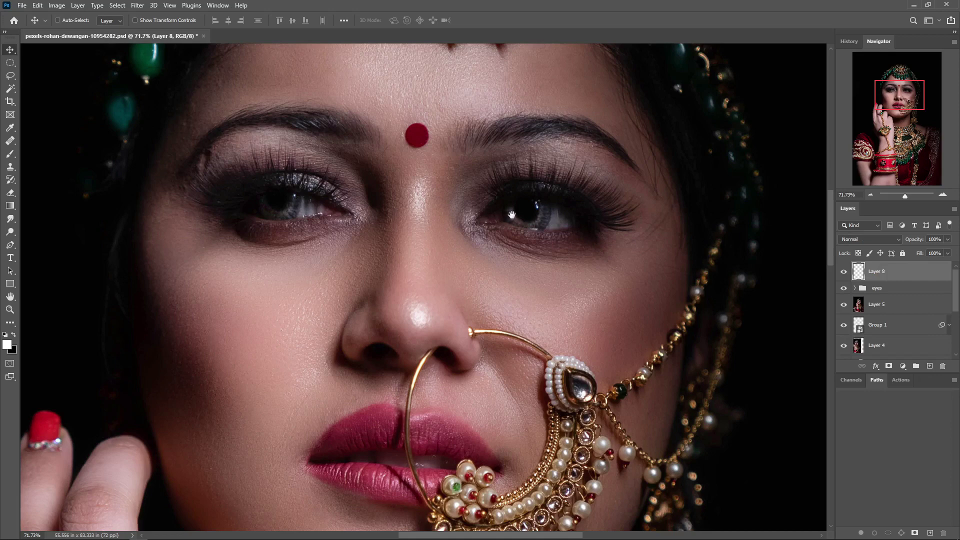
- On Layer 8, dab a white catchlight on the left and right irises with an 18 px brush
scroll(520, 215, up, 1)
drag(468, 305, 528, 358)
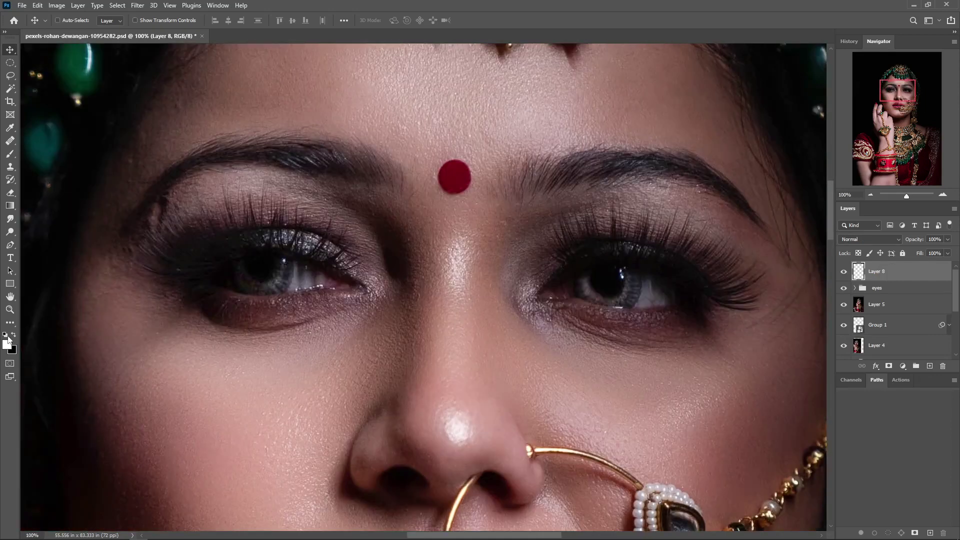
click(10, 154)
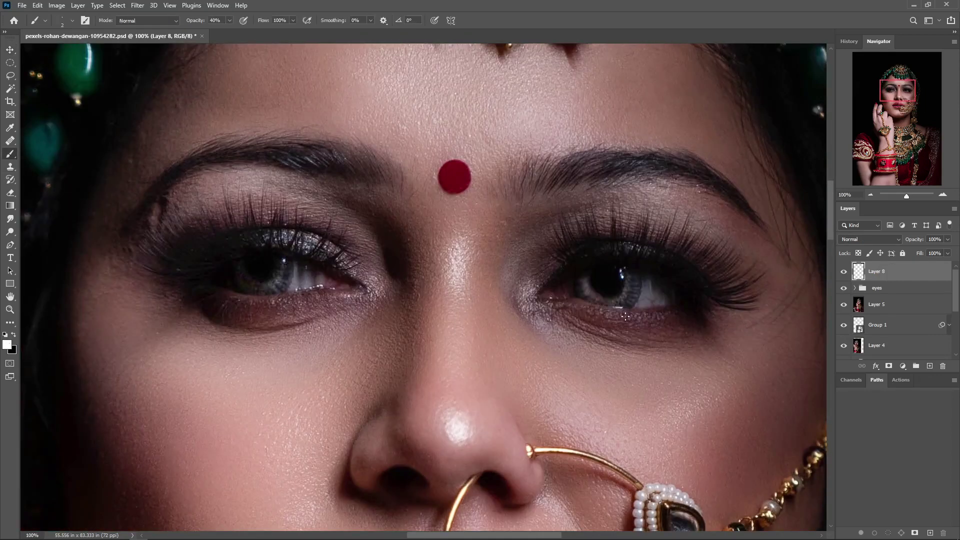
alt+right_click(622, 279)
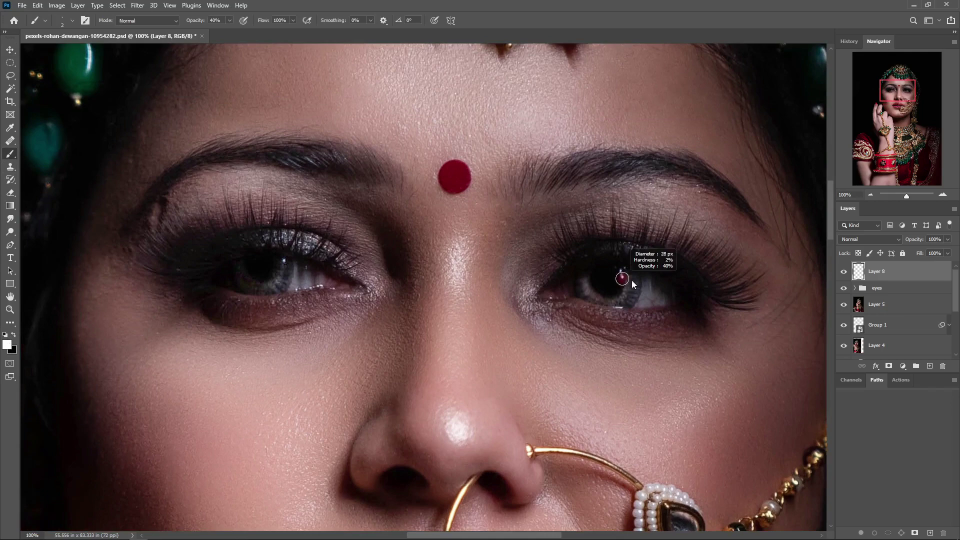
drag(629, 280, 621, 273)
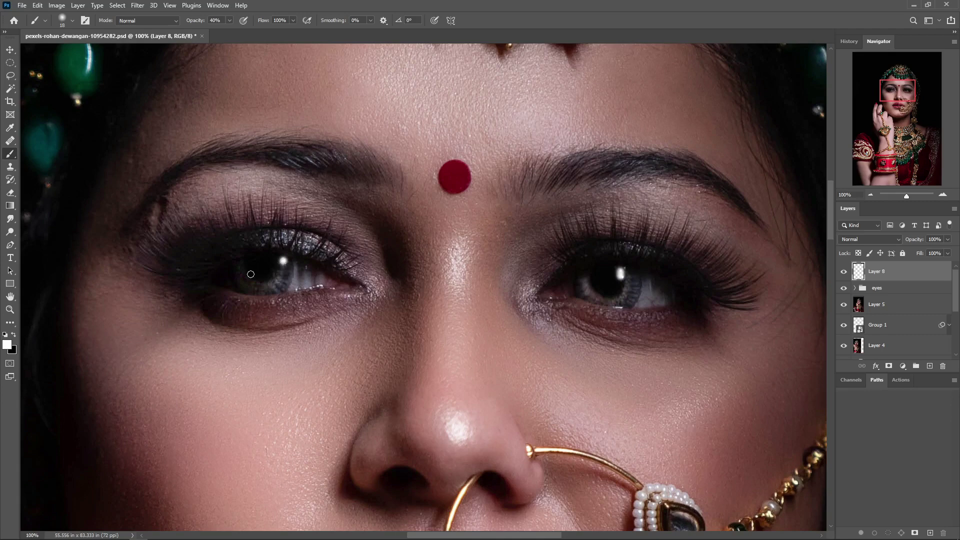
drag(248, 277, 248, 276)
drag(594, 288, 586, 281)
key(ctrl+minus)
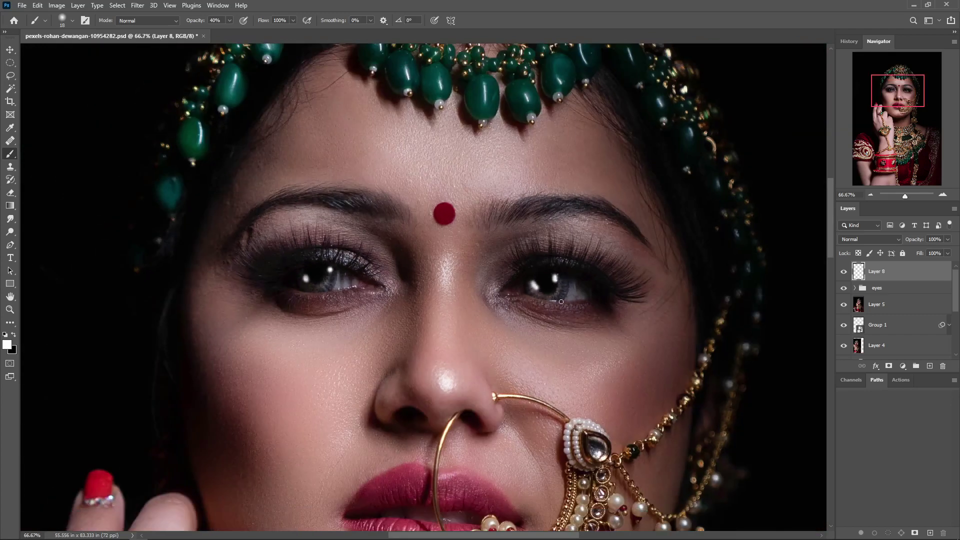
click(137, 6)
mouse_move(154, 133)
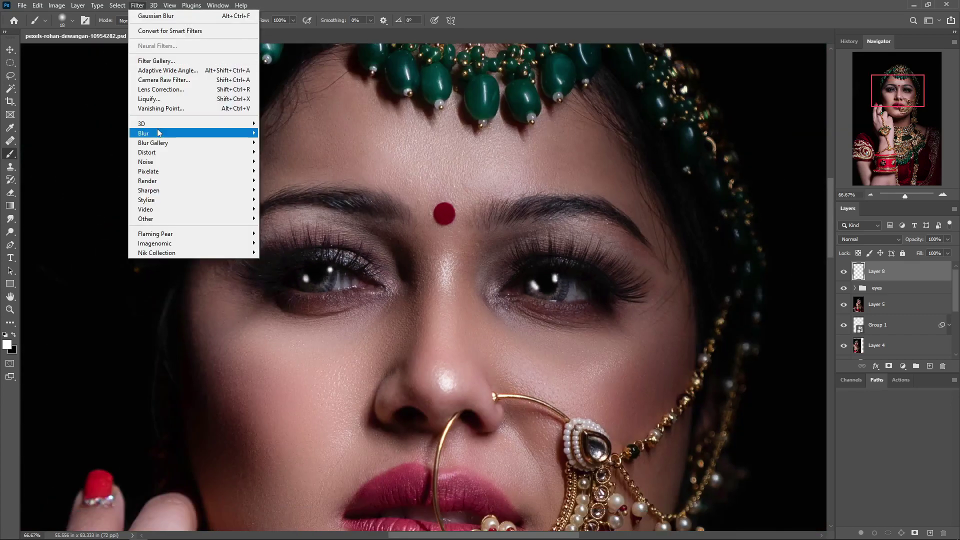
key(Escape)
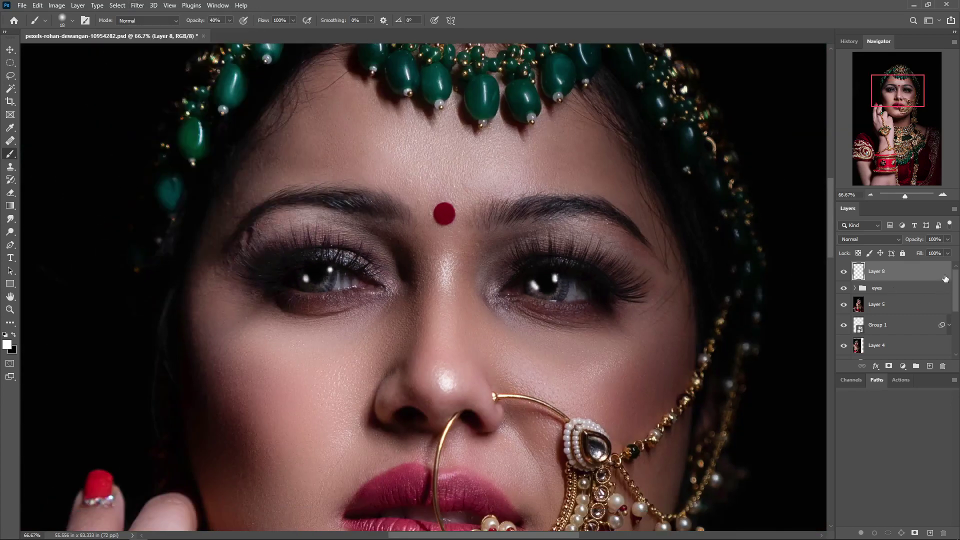
- In Layer 8's Blending Options, split the Underlying Layer black slider at 62/65
double_click(911, 294)
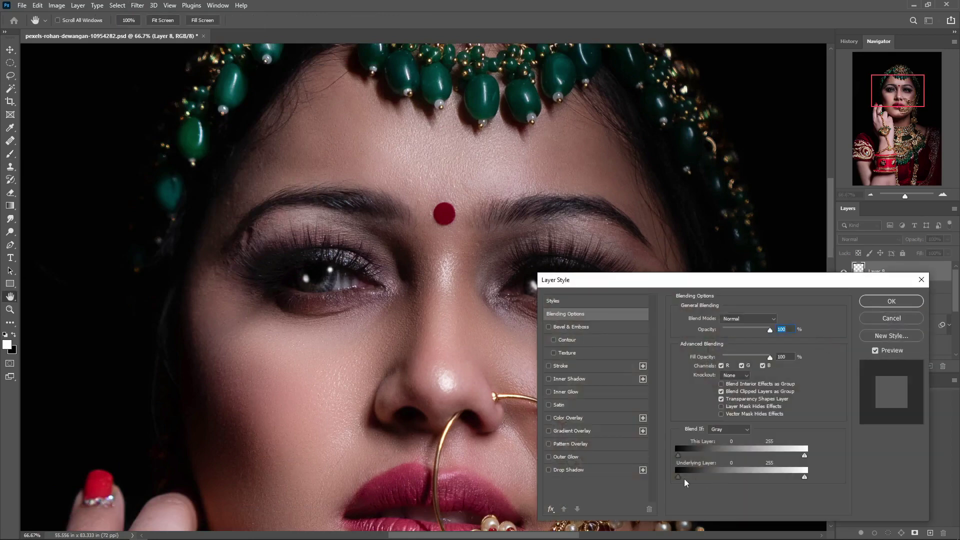
drag(678, 477, 710, 478)
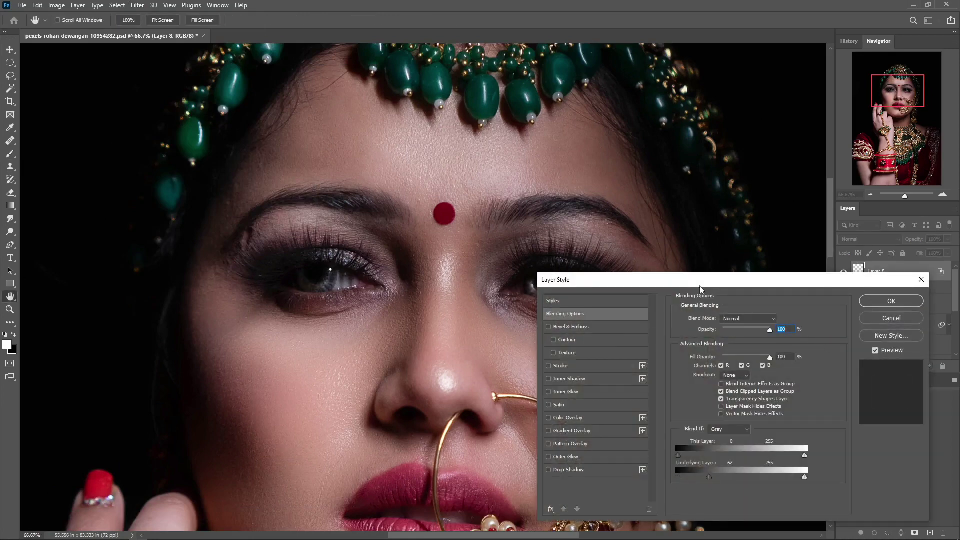
drag(700, 286, 806, 290)
mouse_move(817, 480)
mouse_down()
mouse_move(782, 483)
mouse_move(824, 482)
mouse_up()
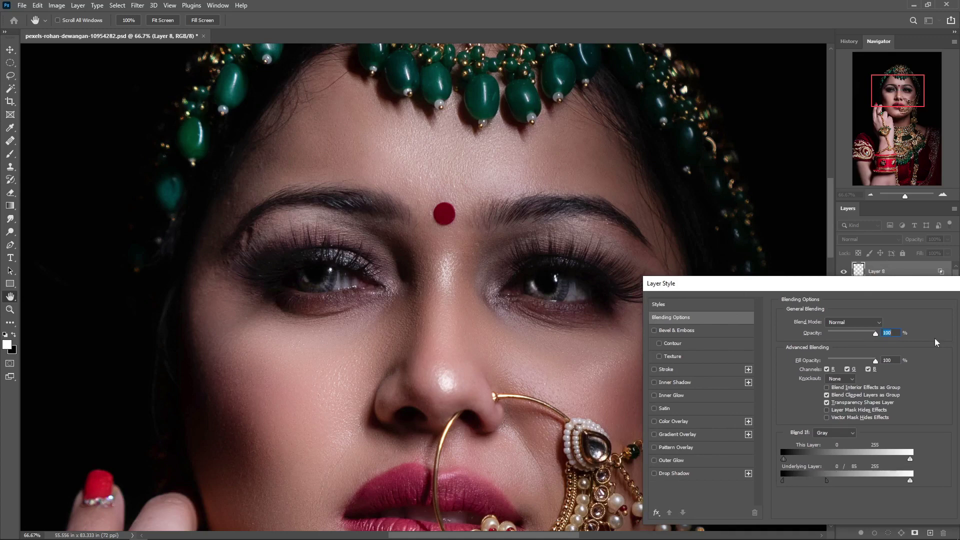
drag(911, 289, 767, 344)
click(854, 364)
- Fit the whole portrait on screen and create Layer 9 on top of the stack
key(b)
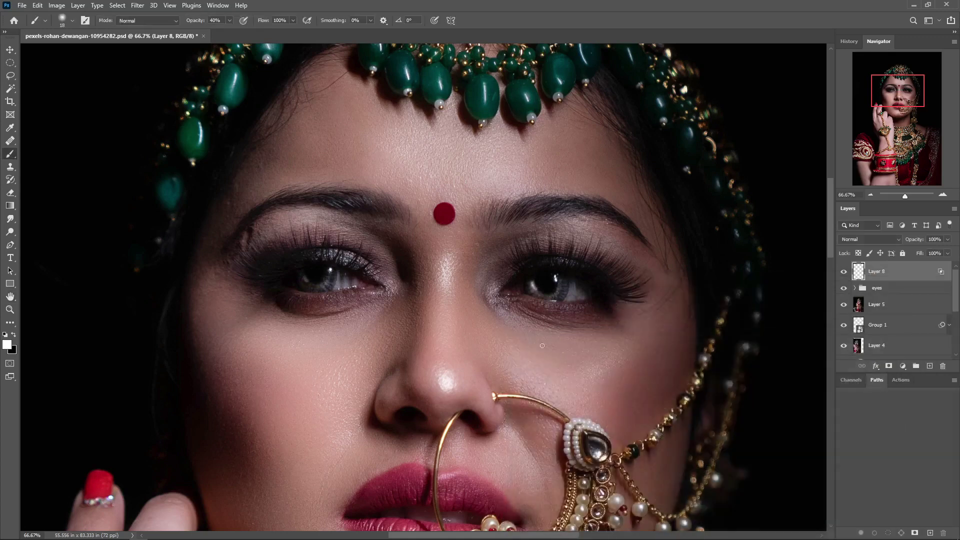
click(10, 50)
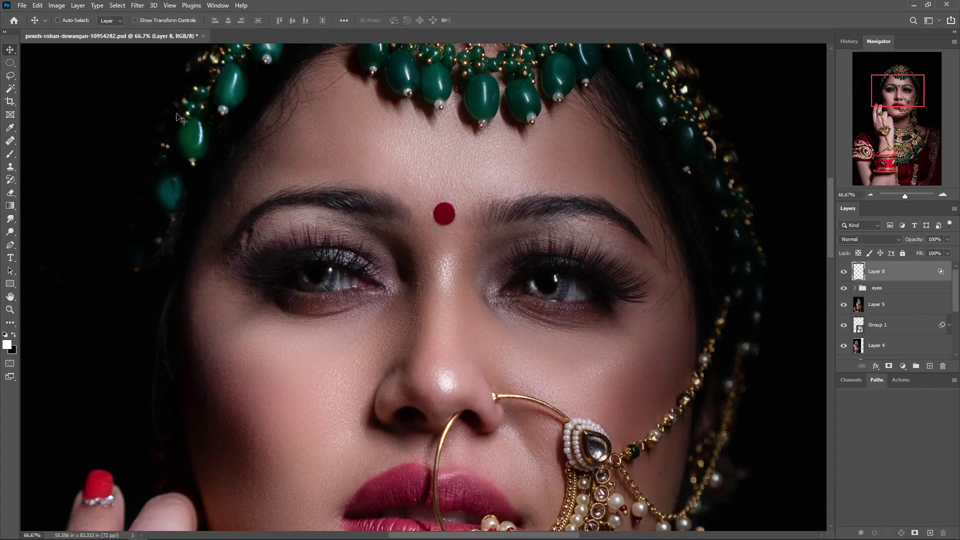
key(ctrl+0)
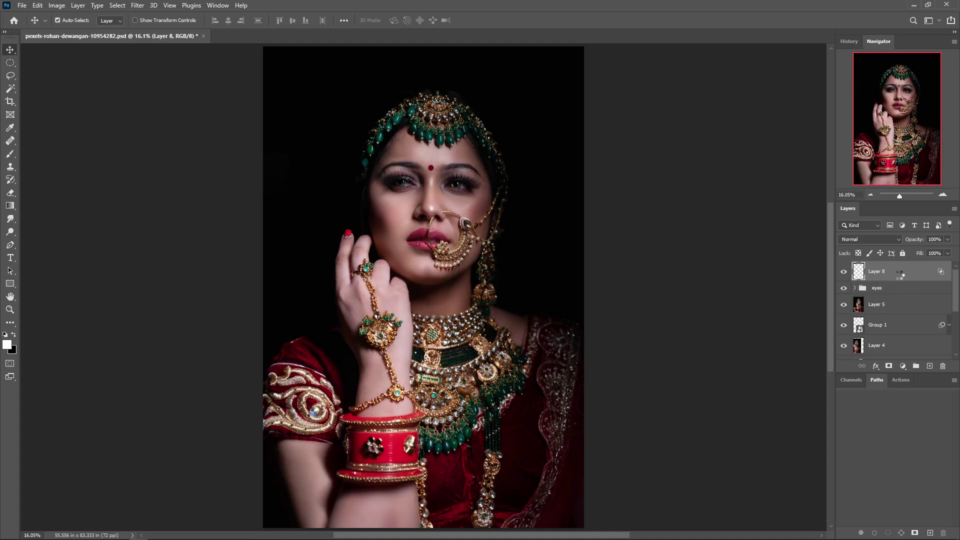
key(ctrl+shift+alt+e)
- Compare the retouched portrait against the original photo by showing only the Background layer
scroll(889, 348, down, 5)
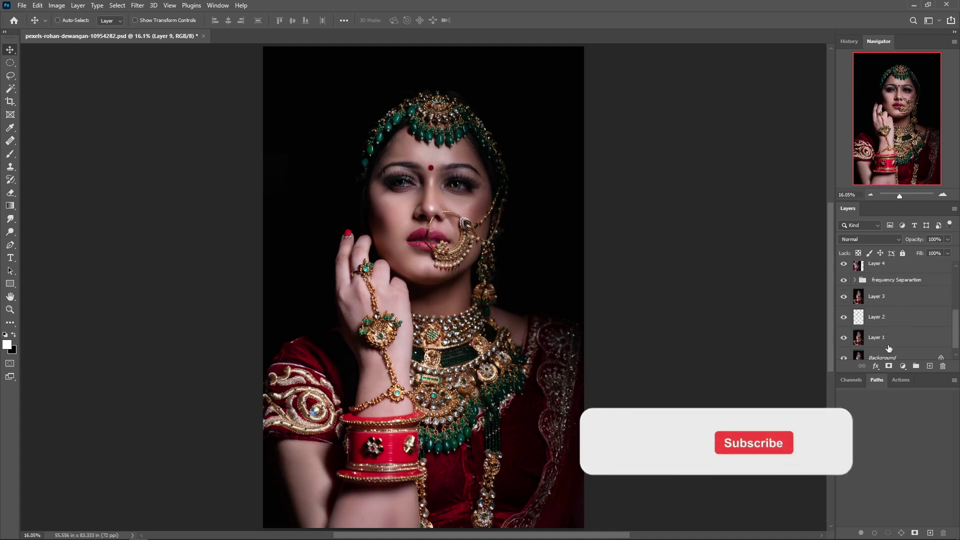
scroll(889, 349, down, 1)
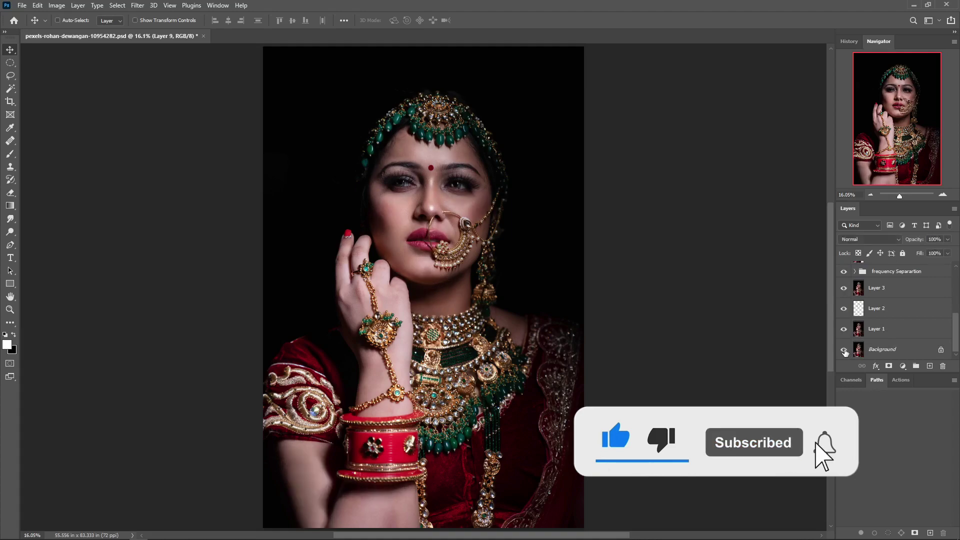
alt+click(844, 350)
alt+click(844, 350)
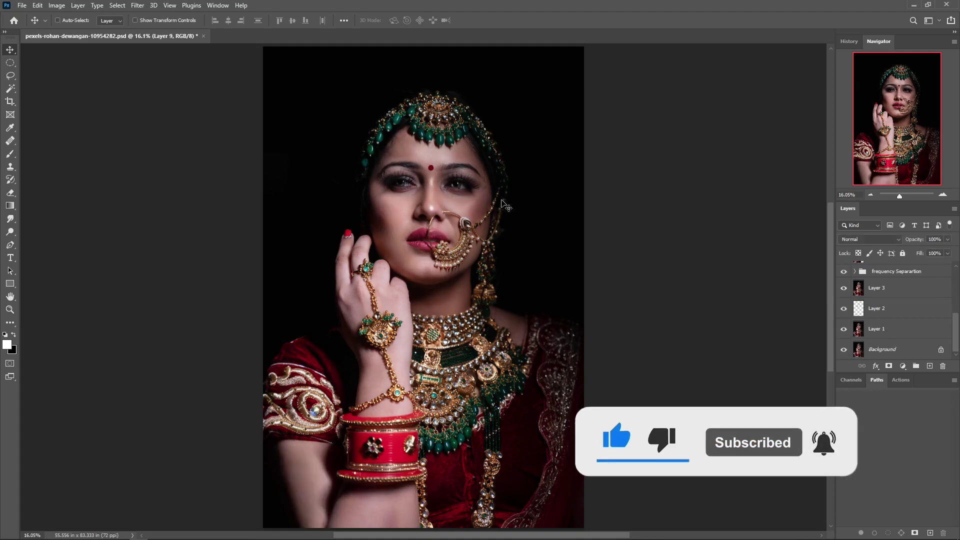